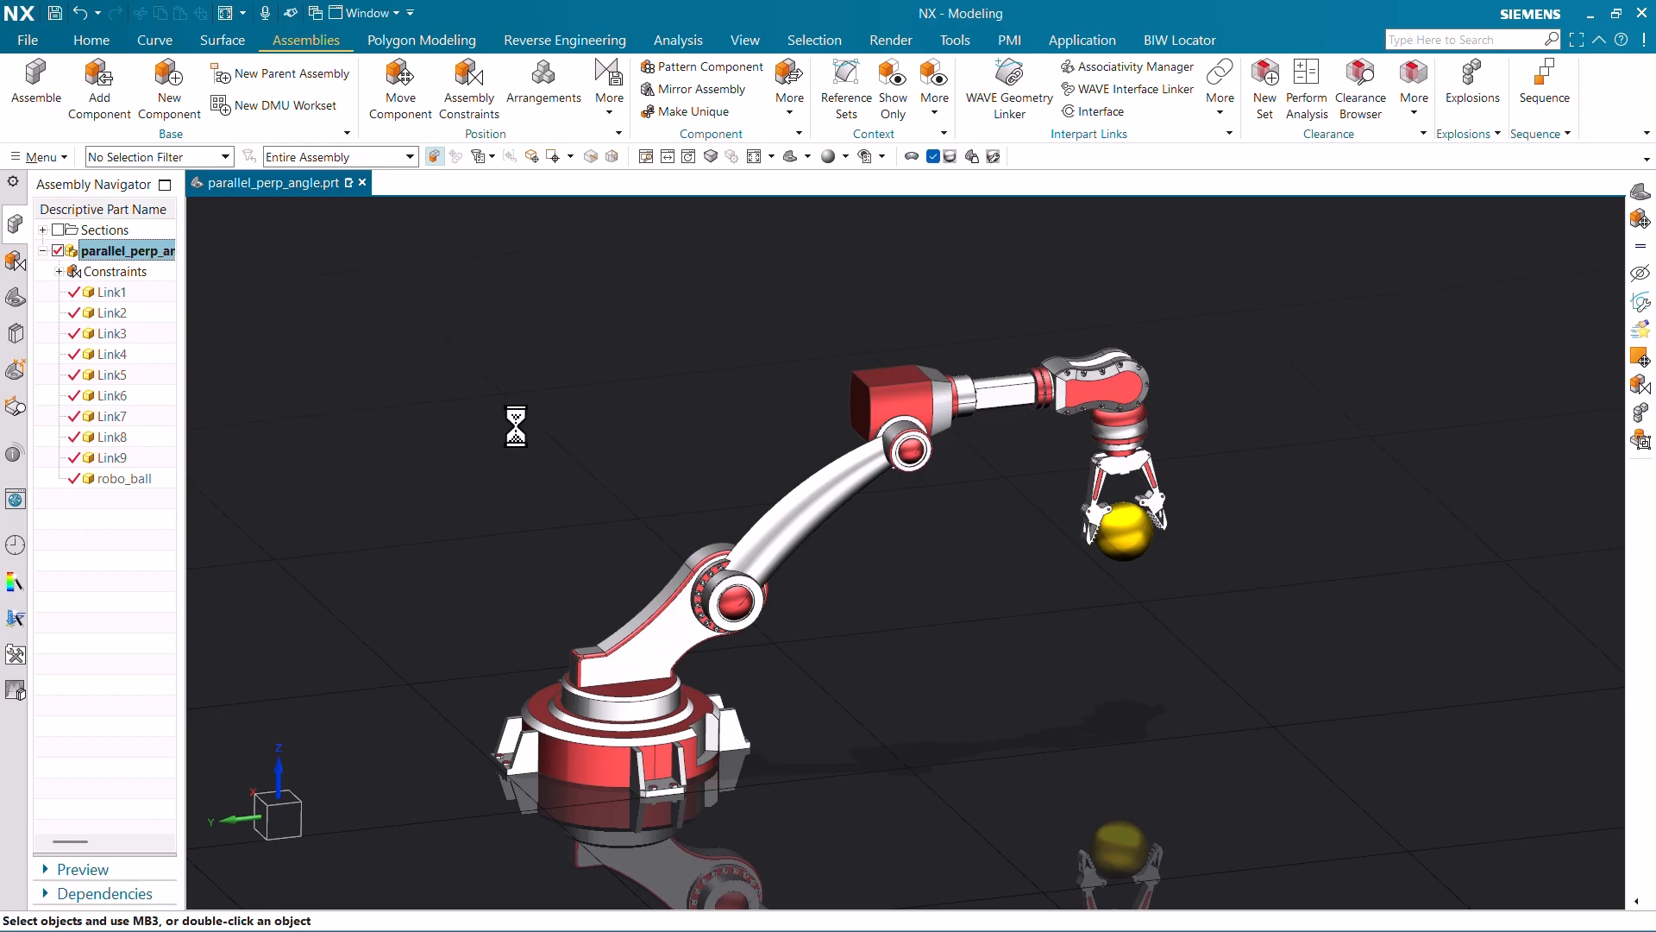
- Switch the robot arm to the grabbing arrangement, then to Approaching
right_click(156, 251)
mouse_move(229, 319)
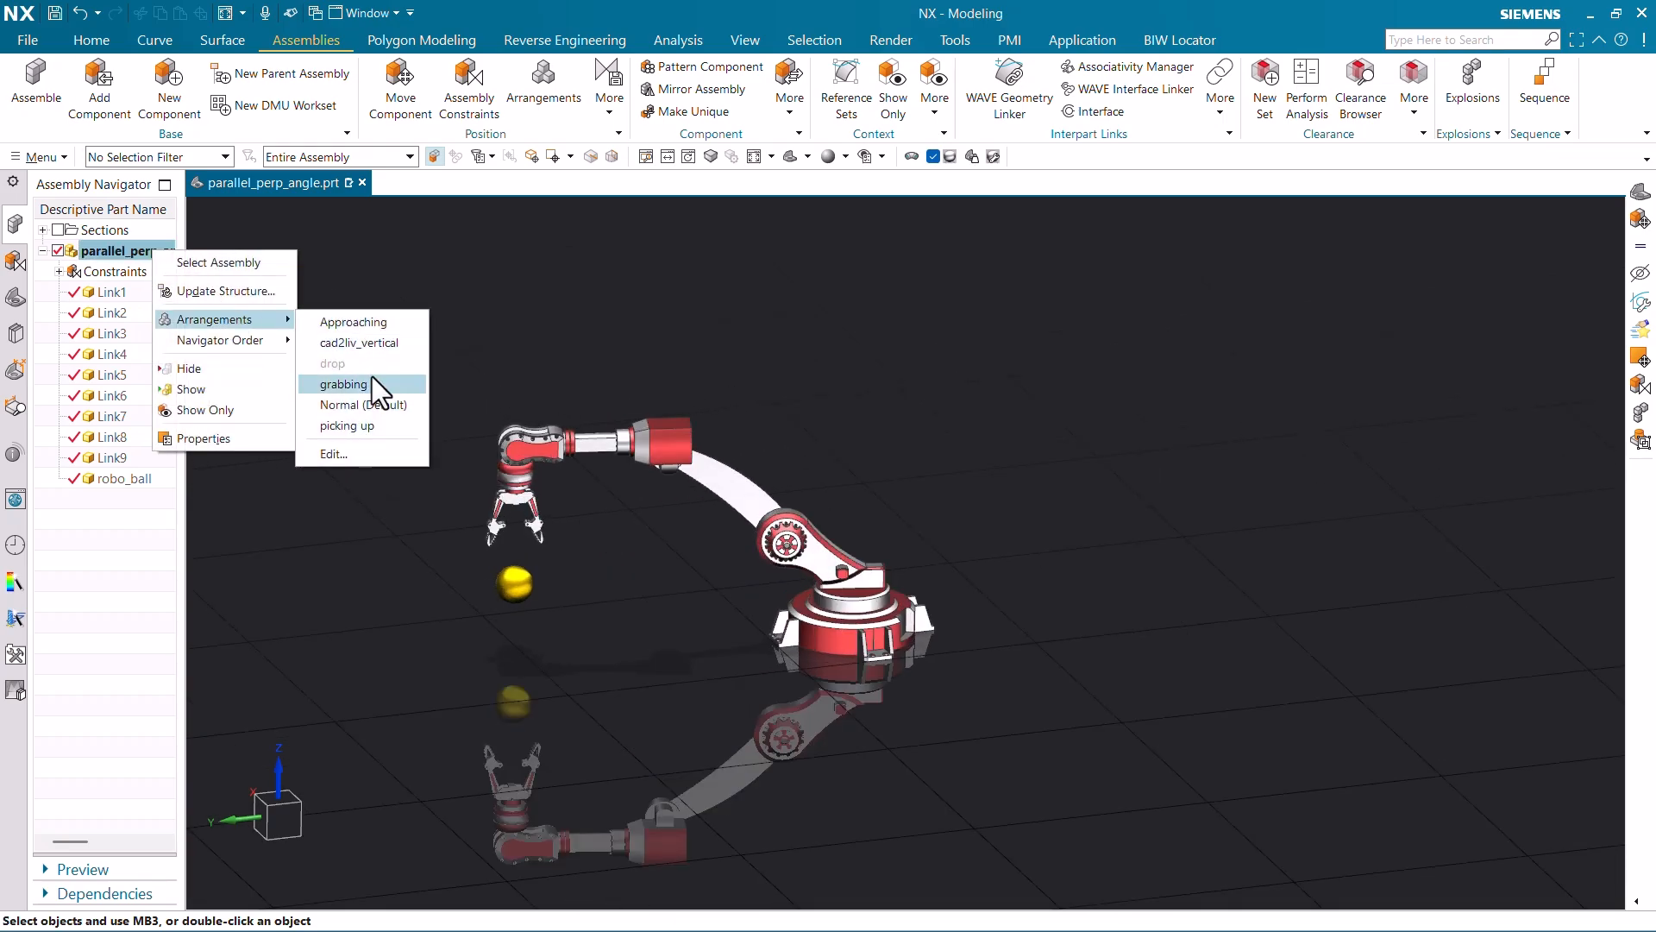
click(370, 373)
right_click(160, 253)
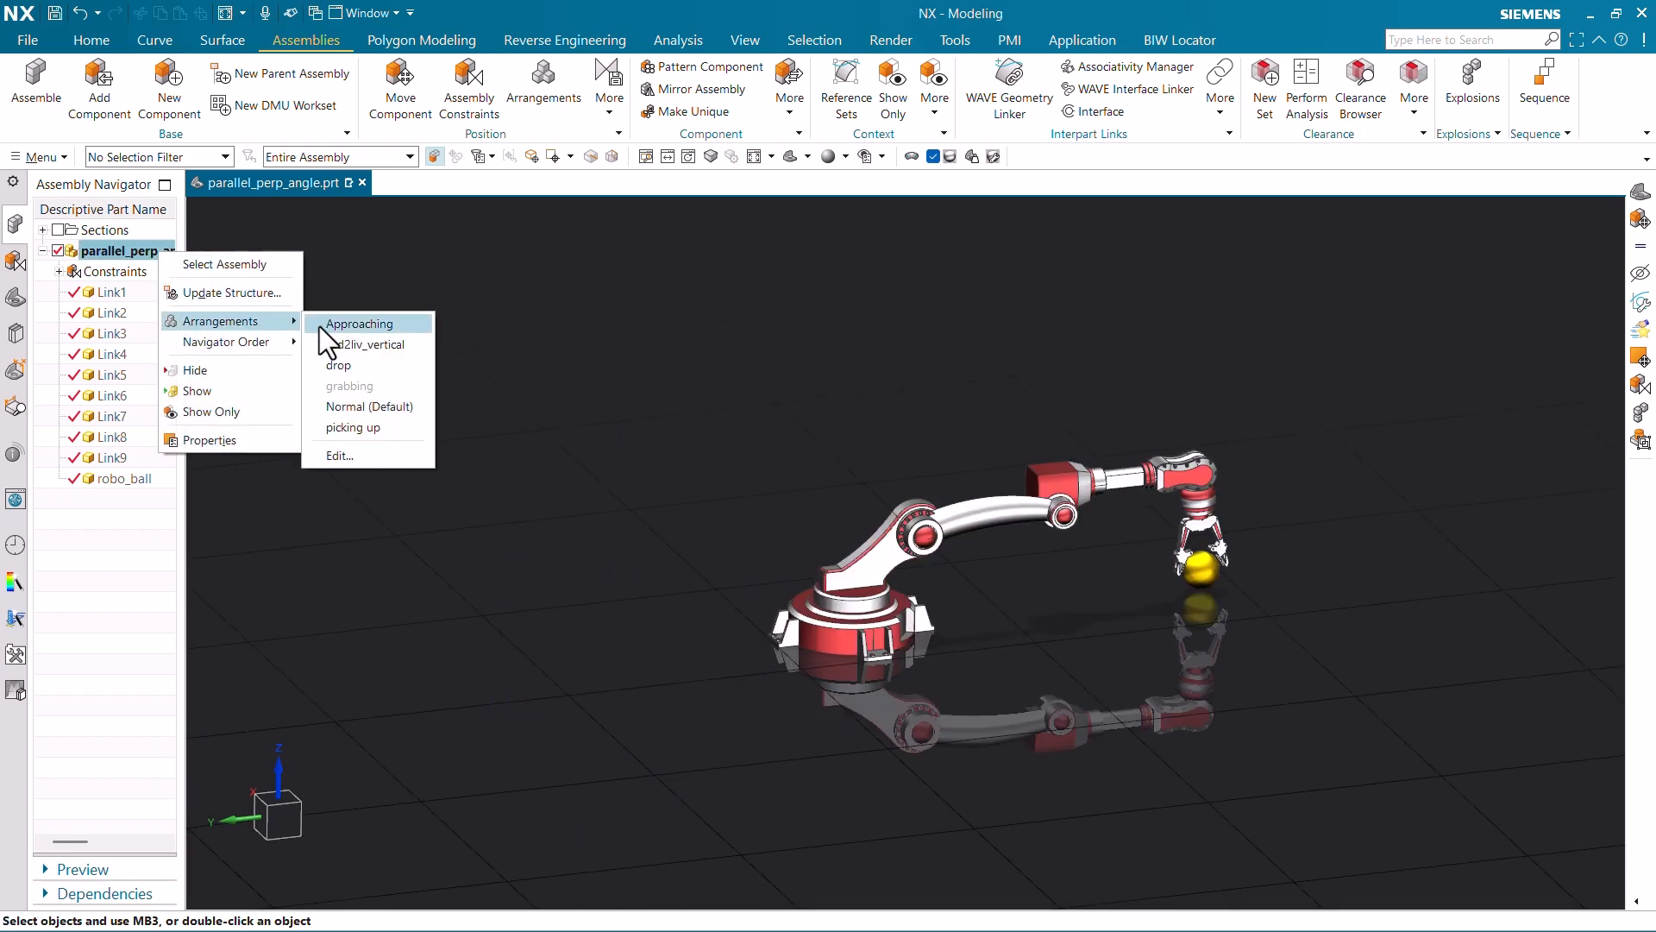
click(321, 324)
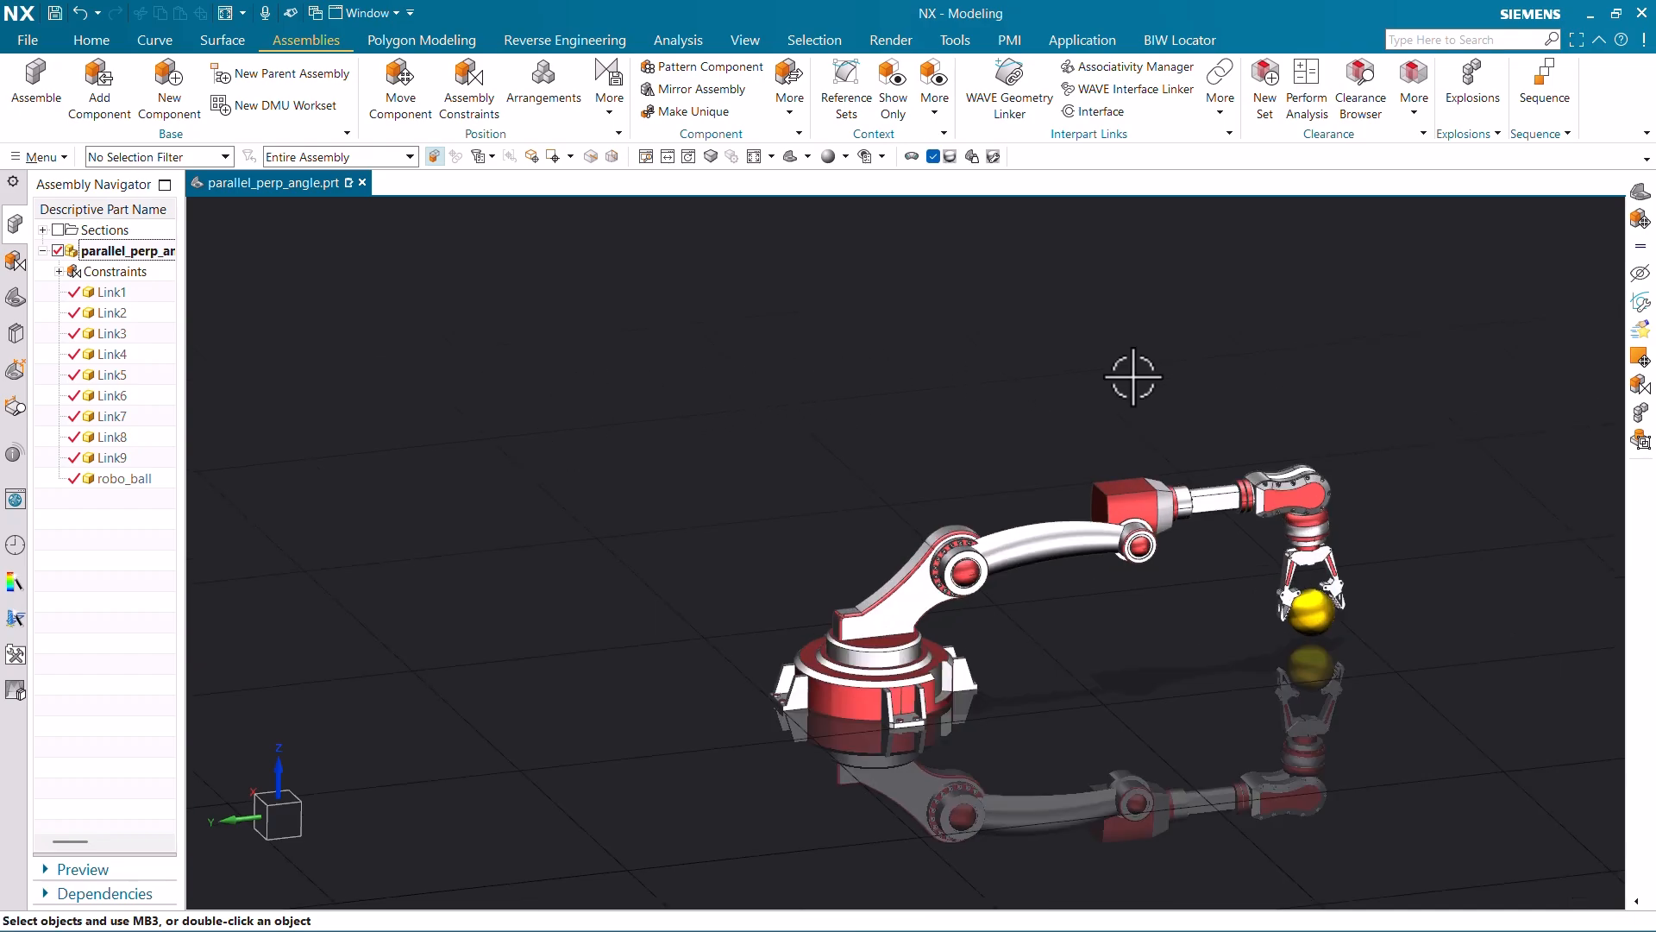
- Save the parallel_perp_angle.prt assembly with Ctrl+S
scroll(1224, 374, down, 4)
scroll(825, 322, up, 2)
scroll(765, 353, up, 1)
scroll(766, 351, down, 1)
key(ctrl+s)
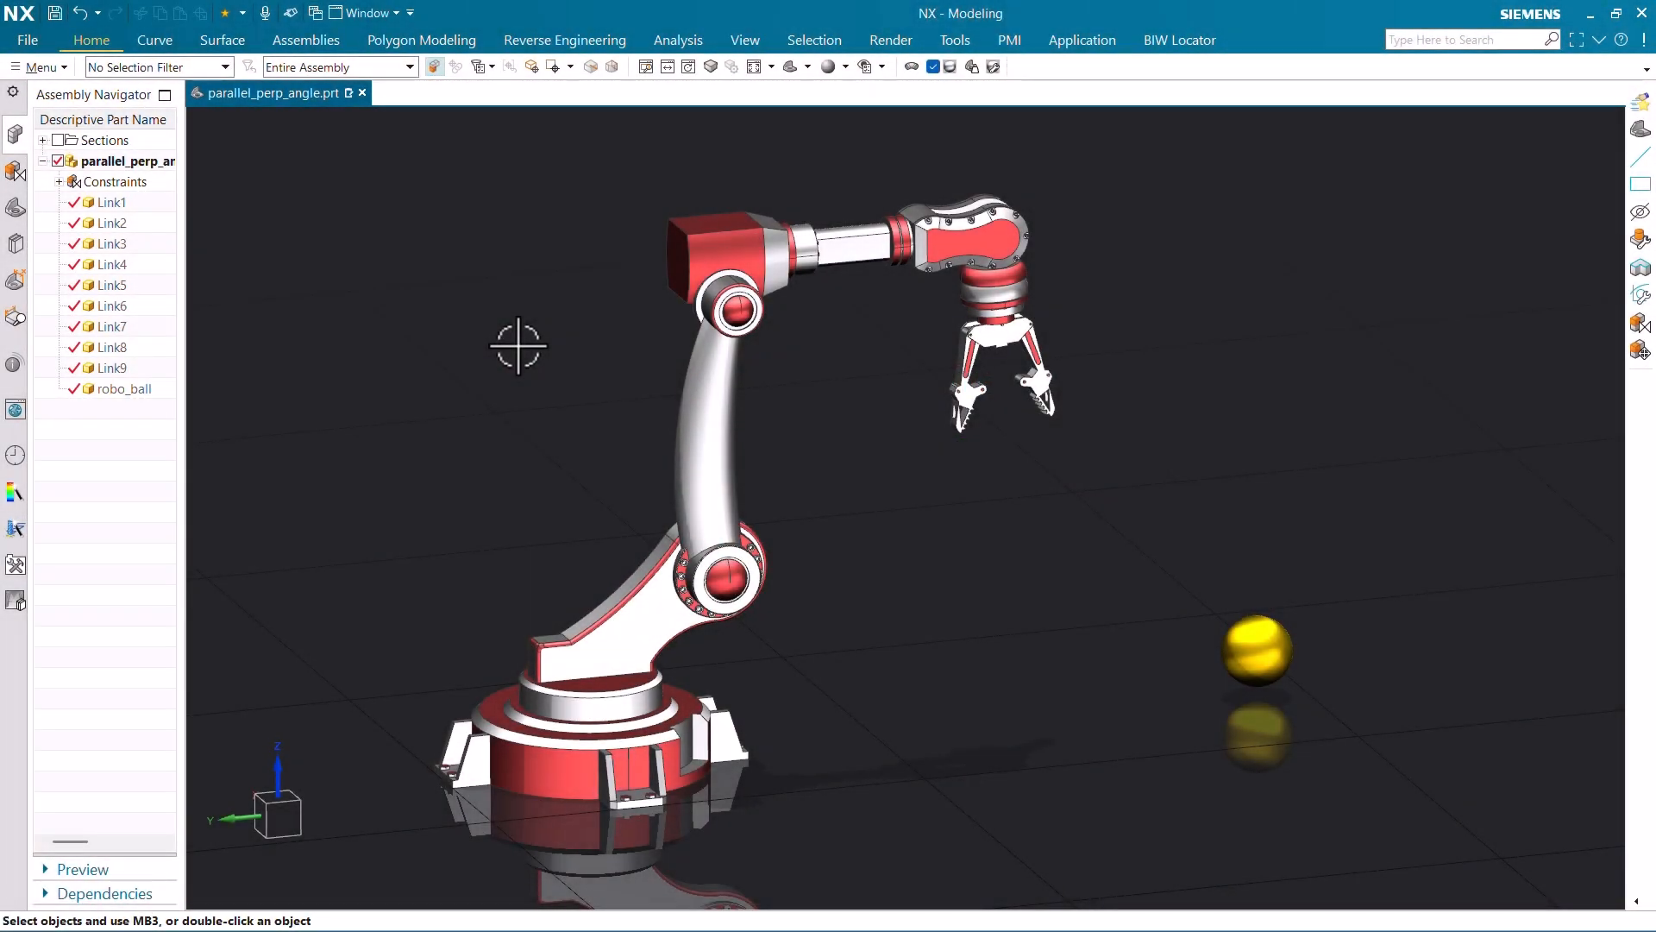
- Put the robot arm in the drop arrangement, then in grabbing
scroll(732, 366, down, 1)
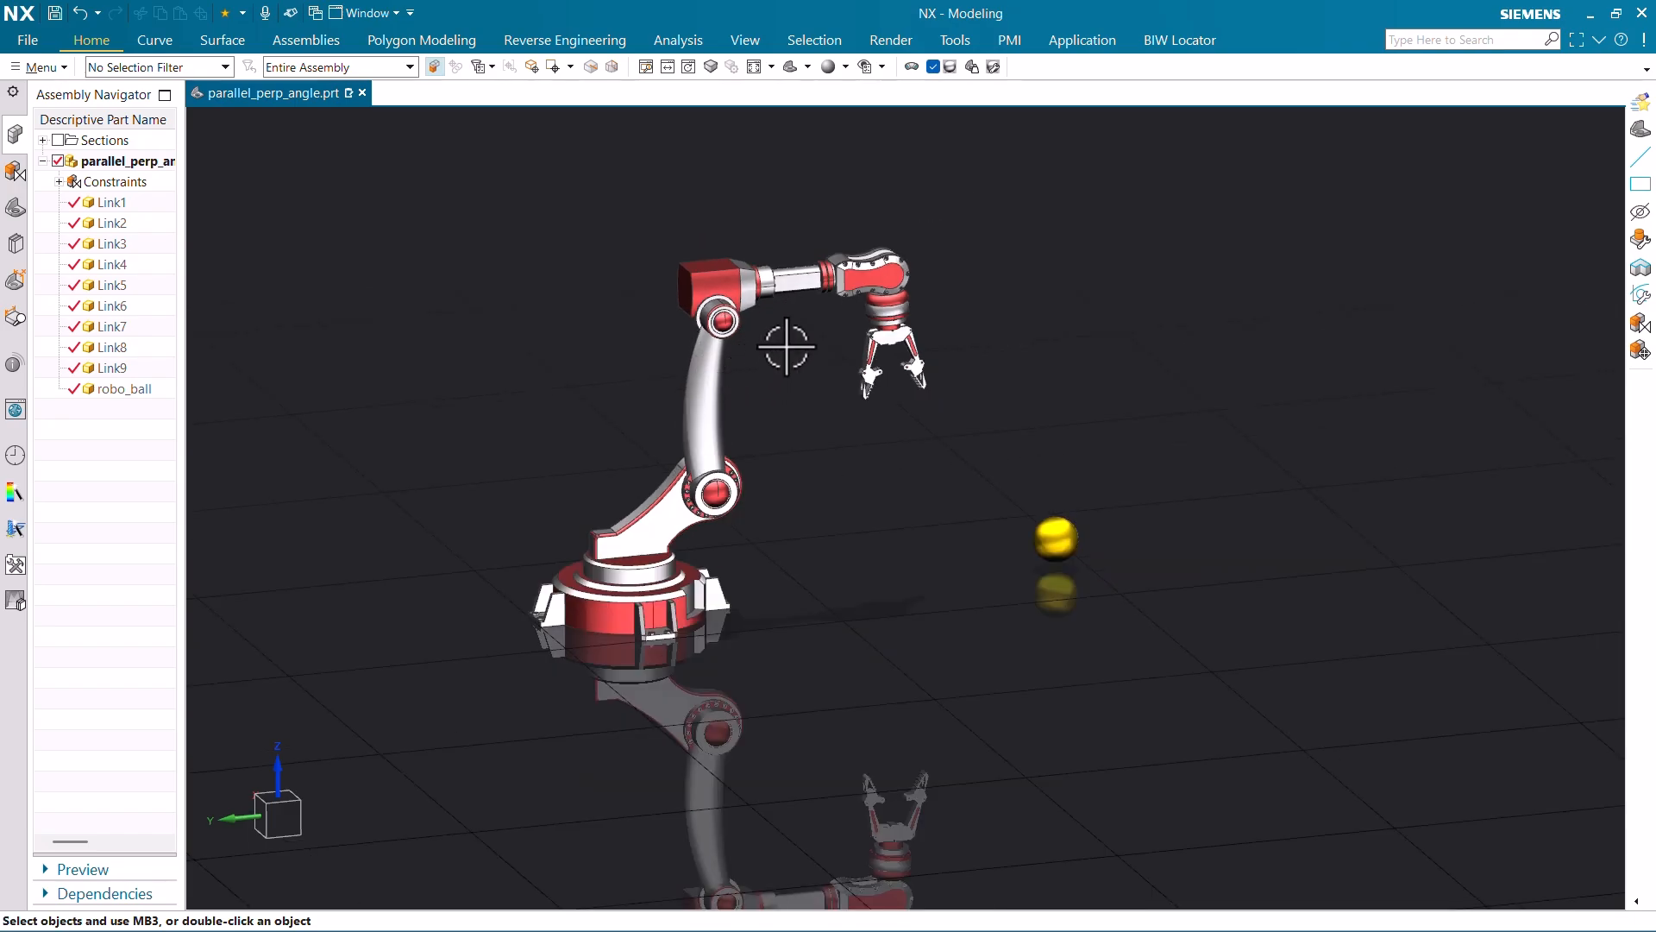
mouse_move(783, 336)
middle_down()
mouse_move(794, 354)
mouse_move(765, 333)
mouse_move(794, 322)
middle_up()
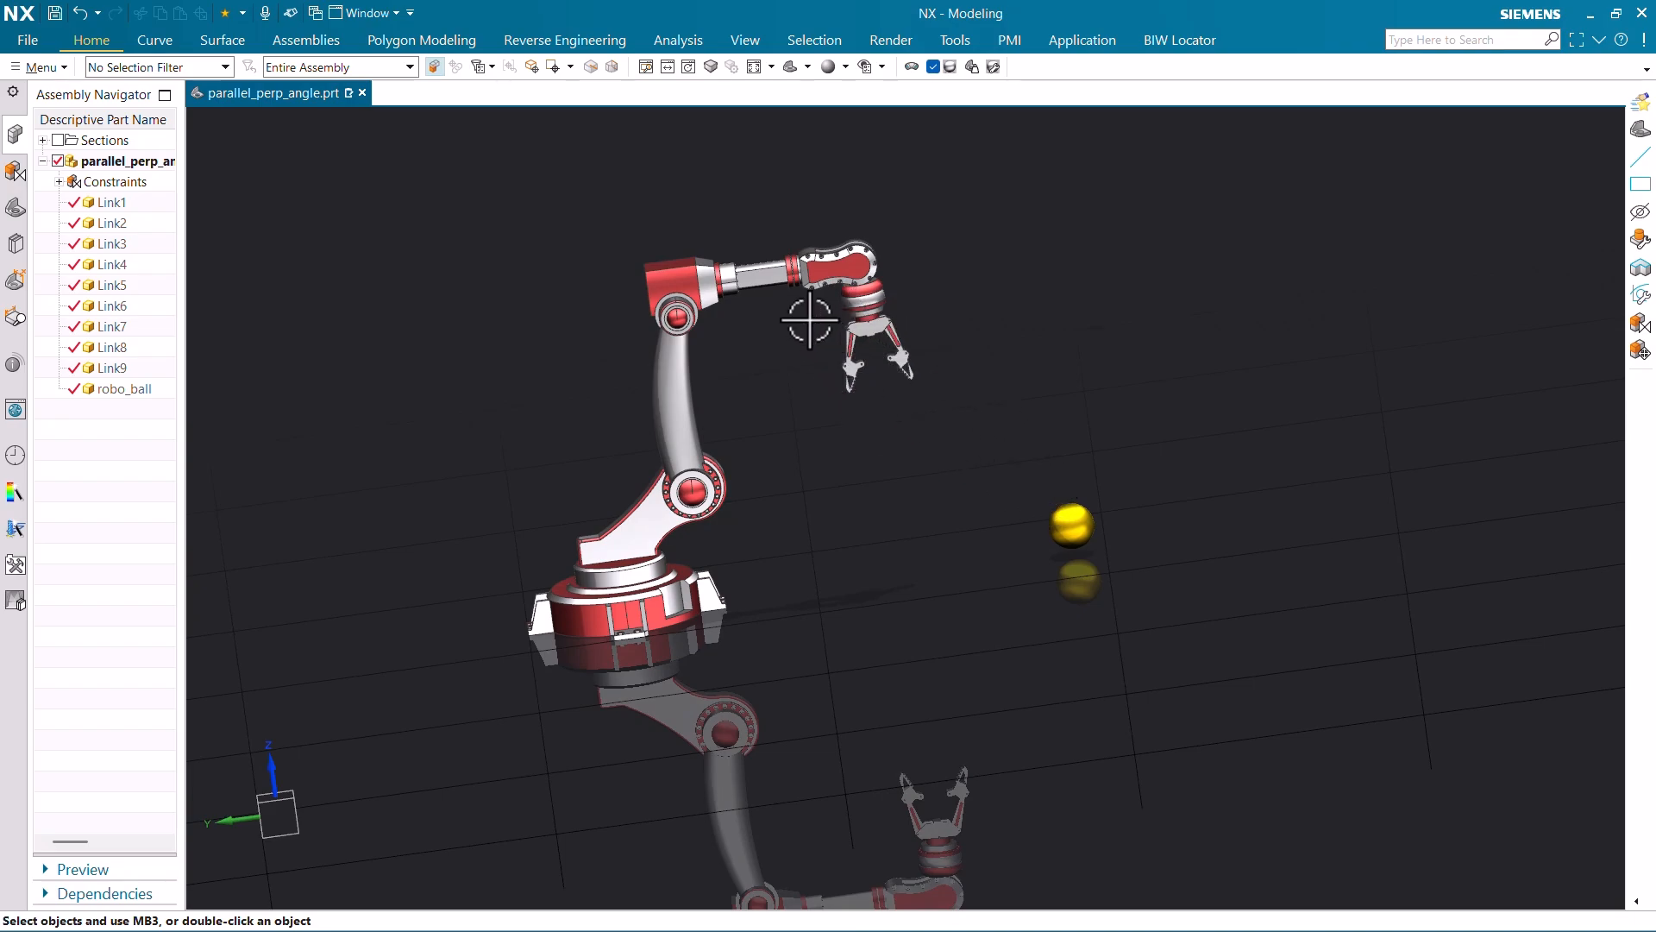
scroll(770, 235, up, 3)
scroll(772, 235, down, 3)
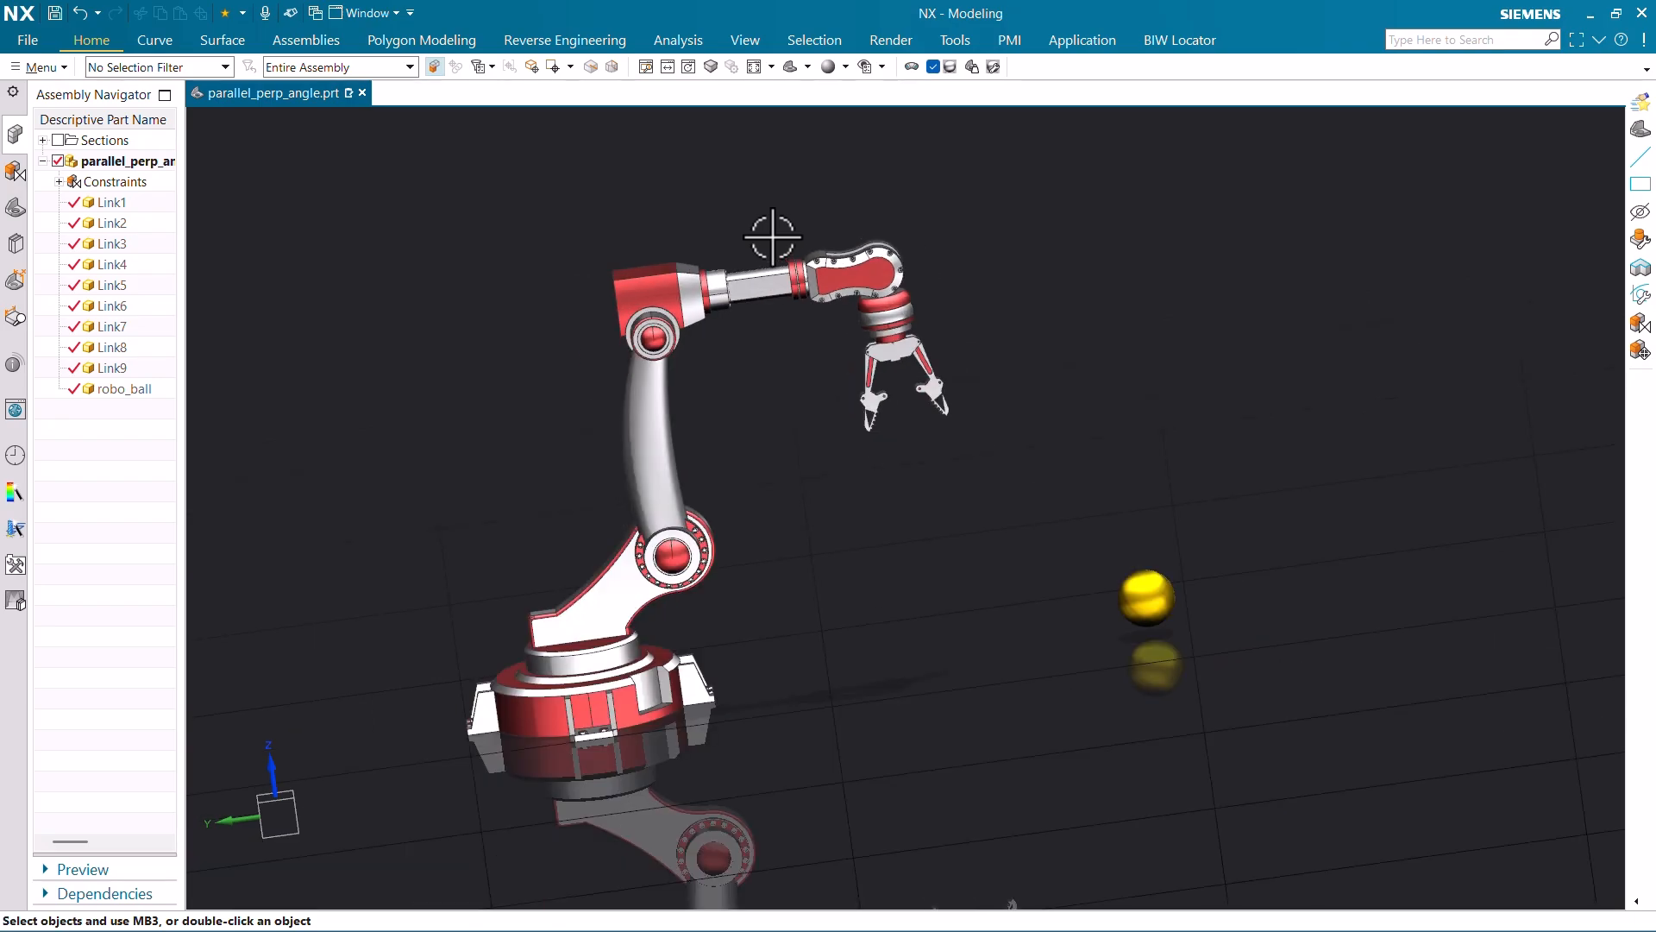
right_click(164, 162)
mouse_move(221, 233)
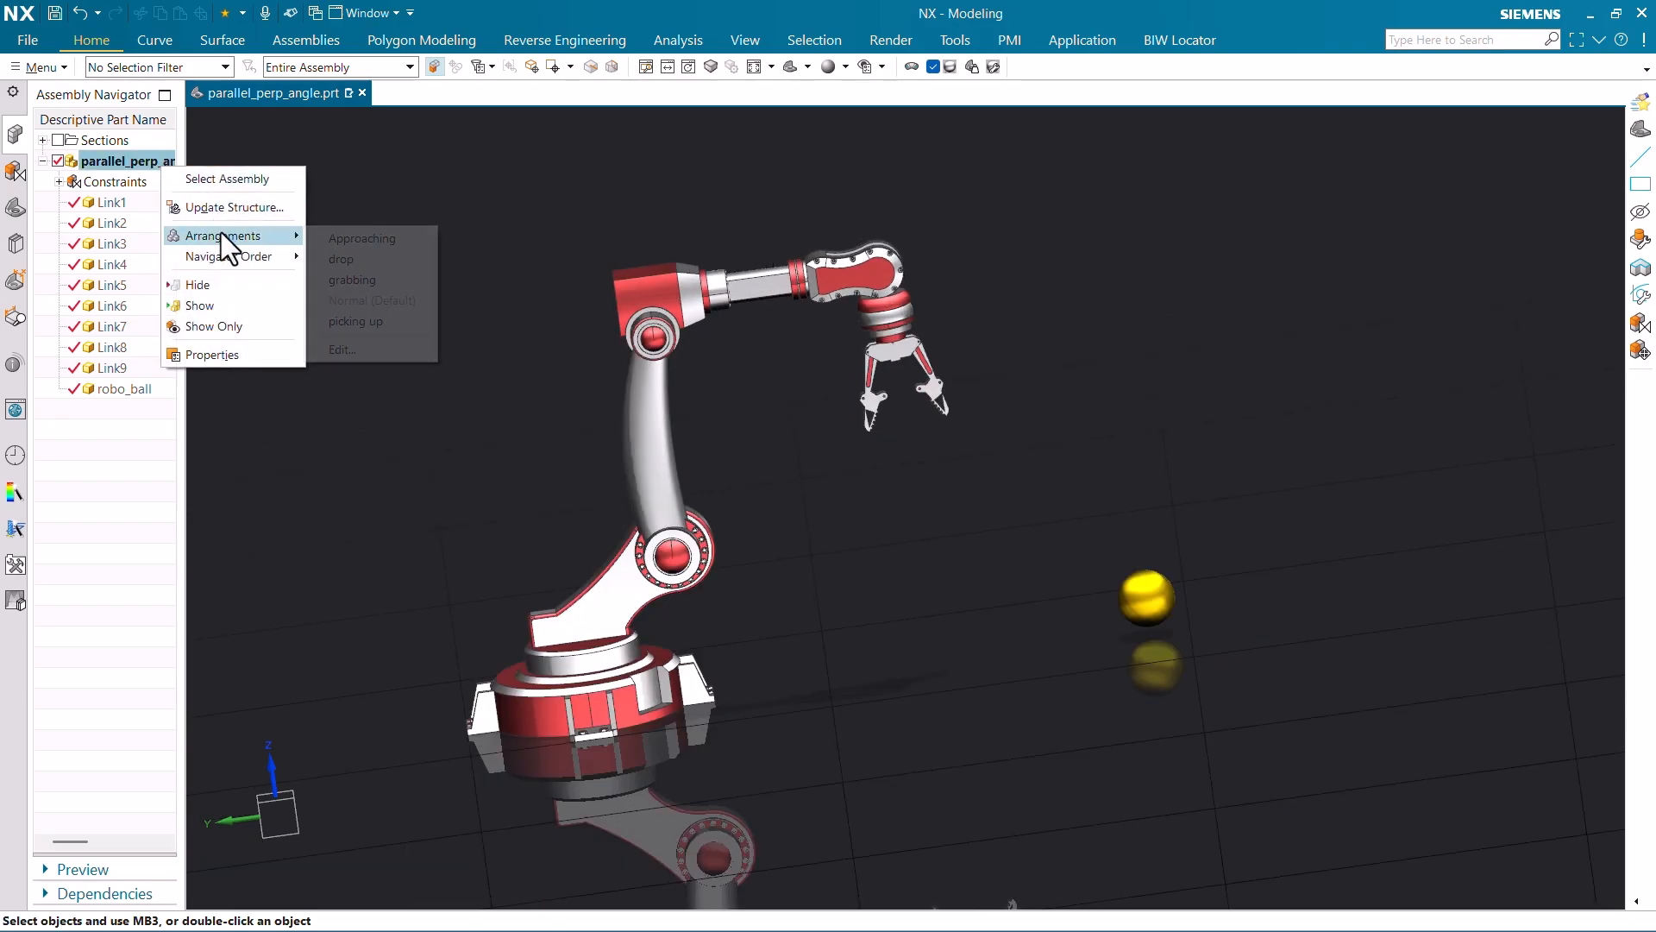
click(383, 255)
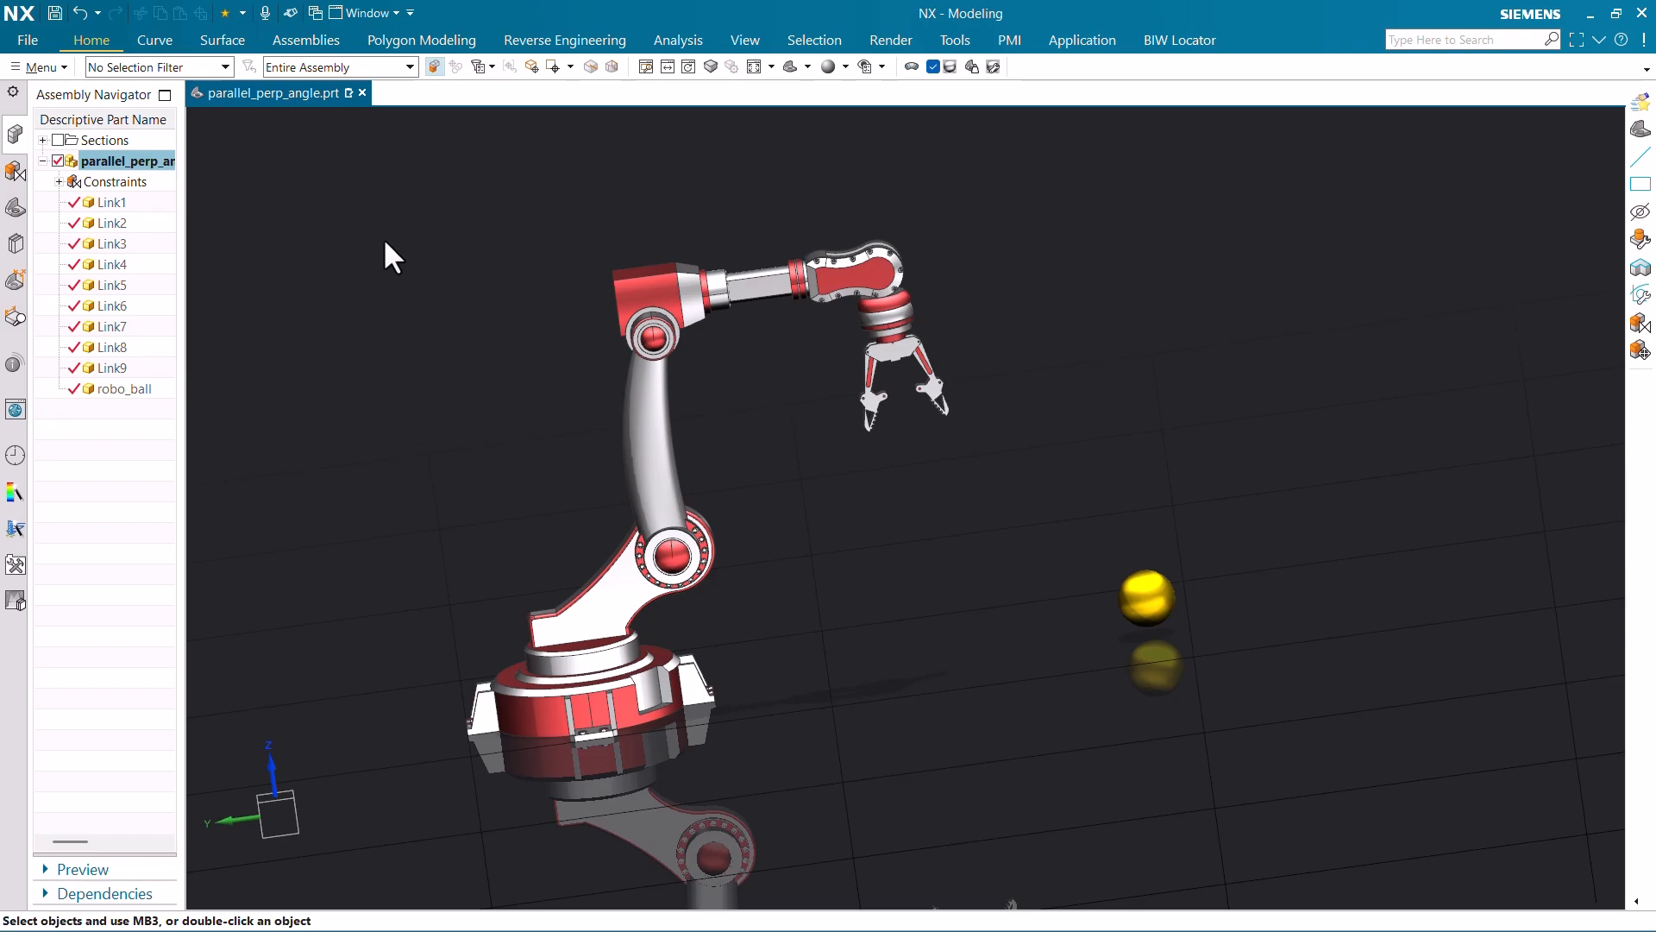
right_click(144, 164)
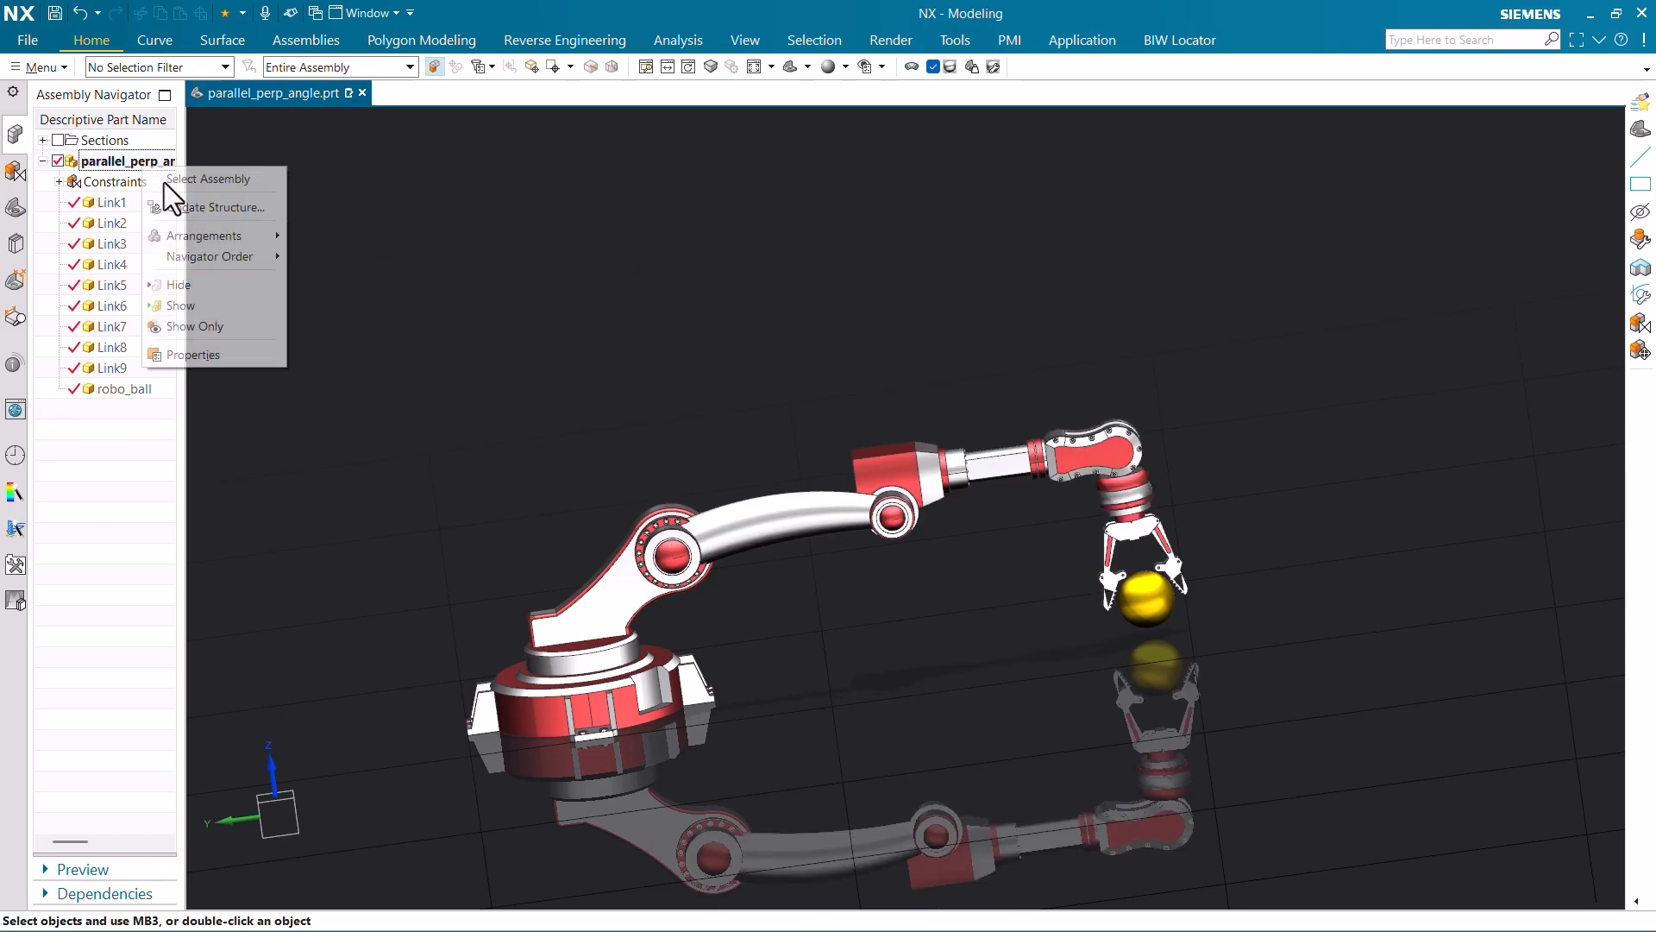
mouse_move(207, 234)
click(365, 278)
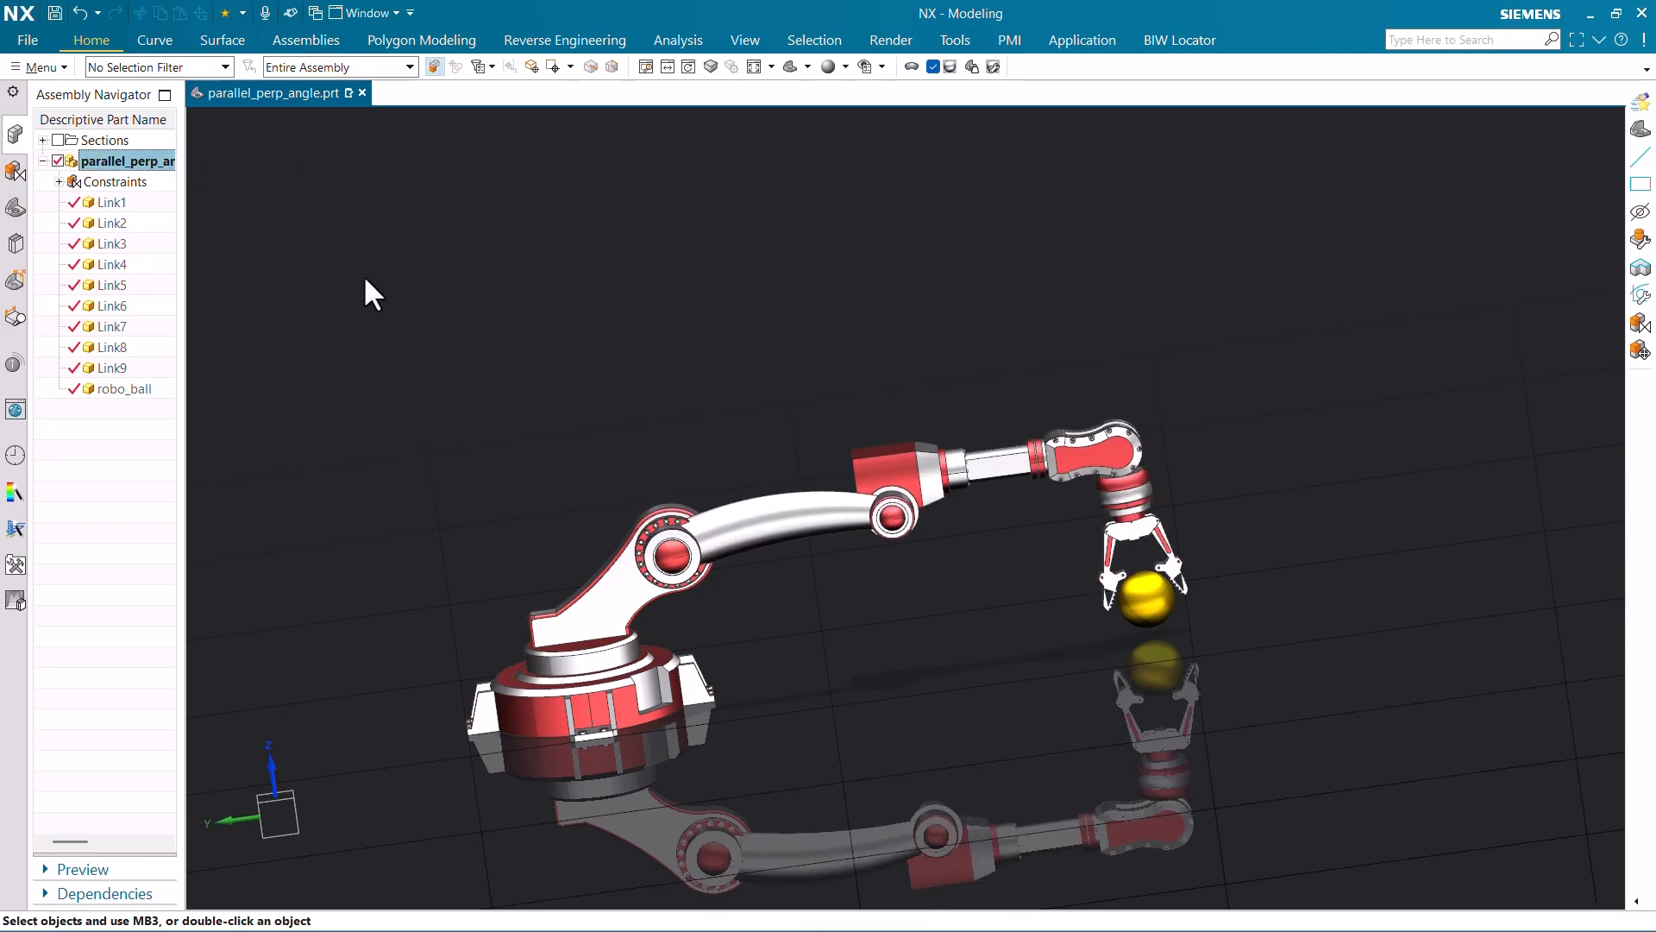
- Switch the arm to the picking up arrangement, then back to grabbing
right_click(144, 164)
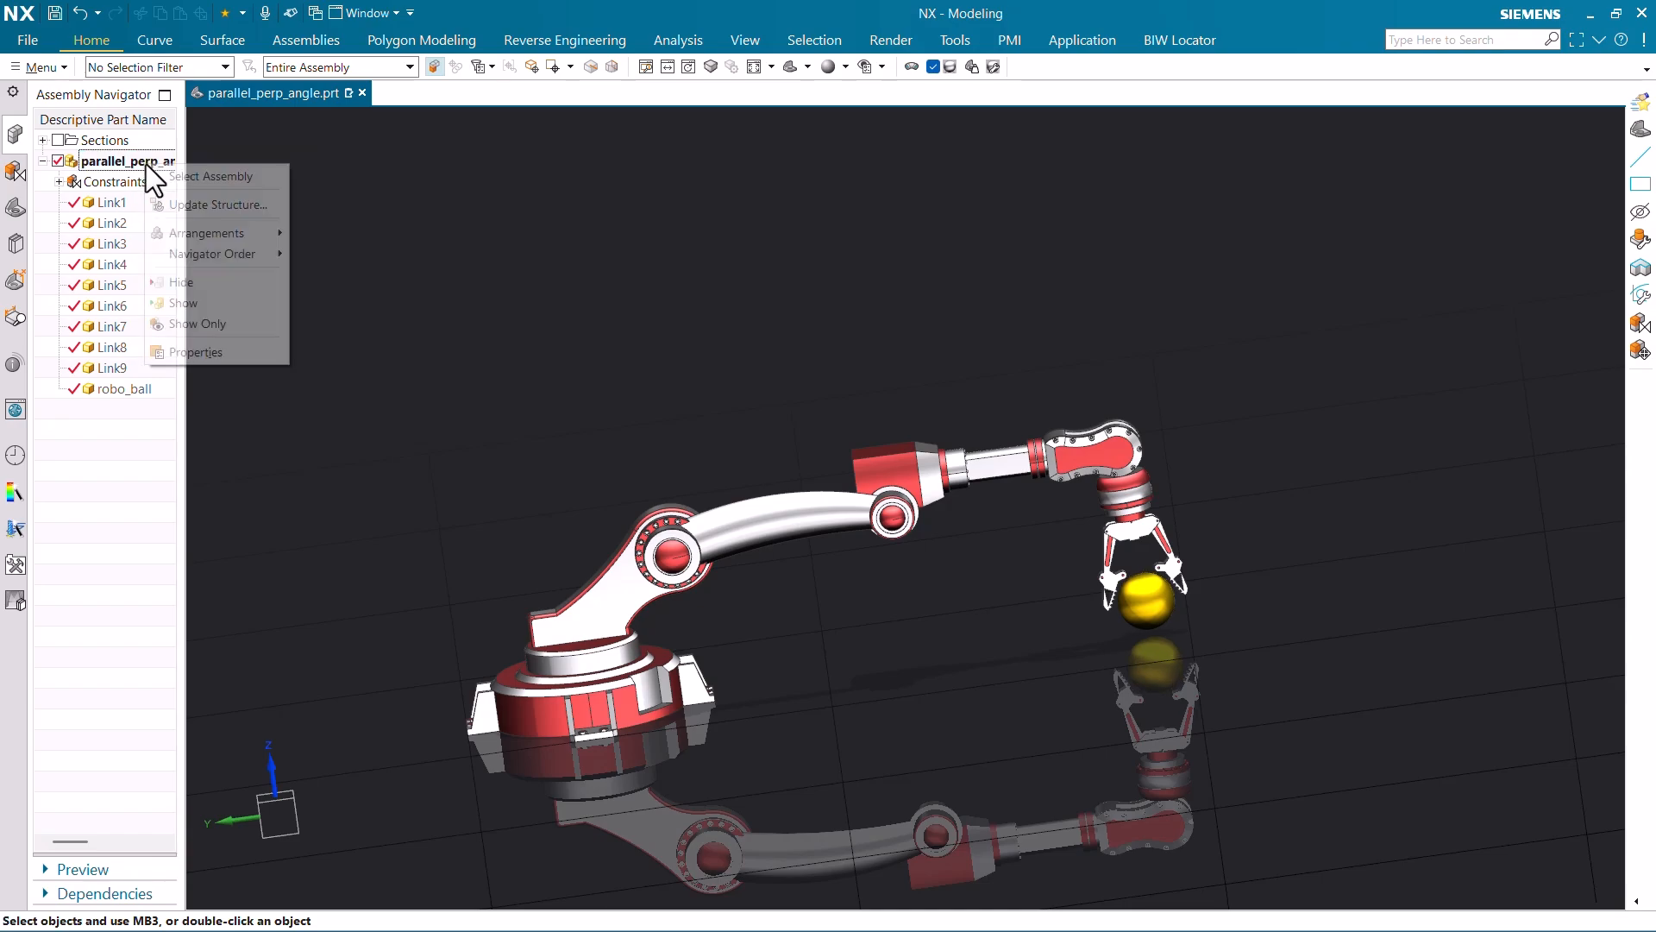
mouse_move(245, 234)
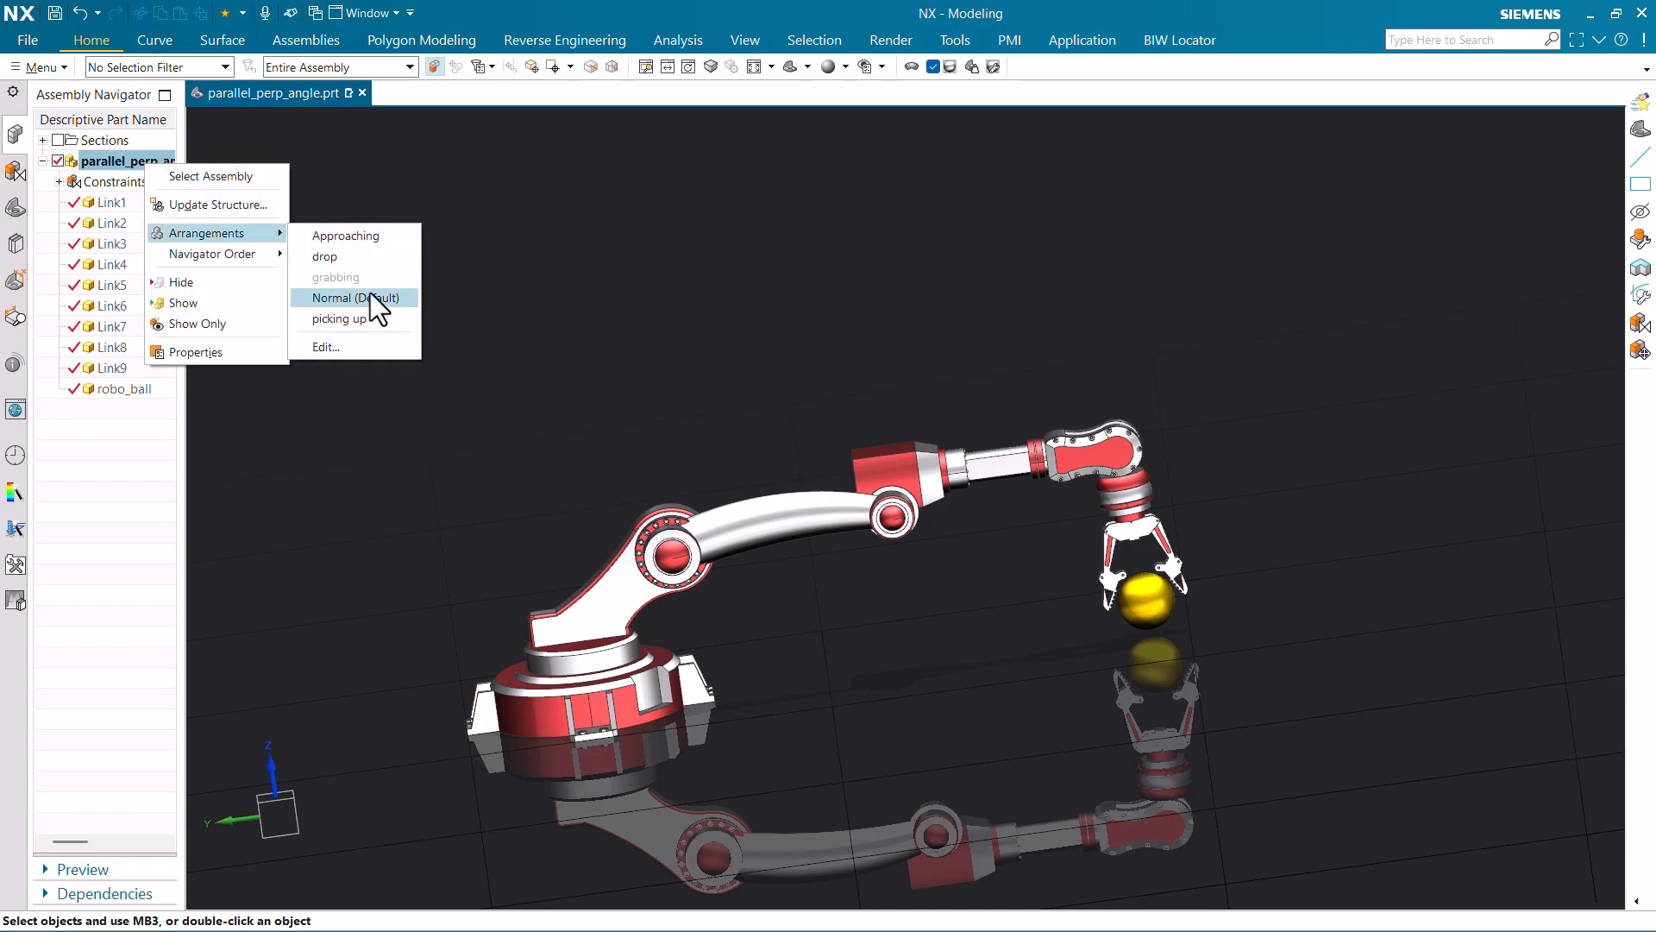
click(370, 310)
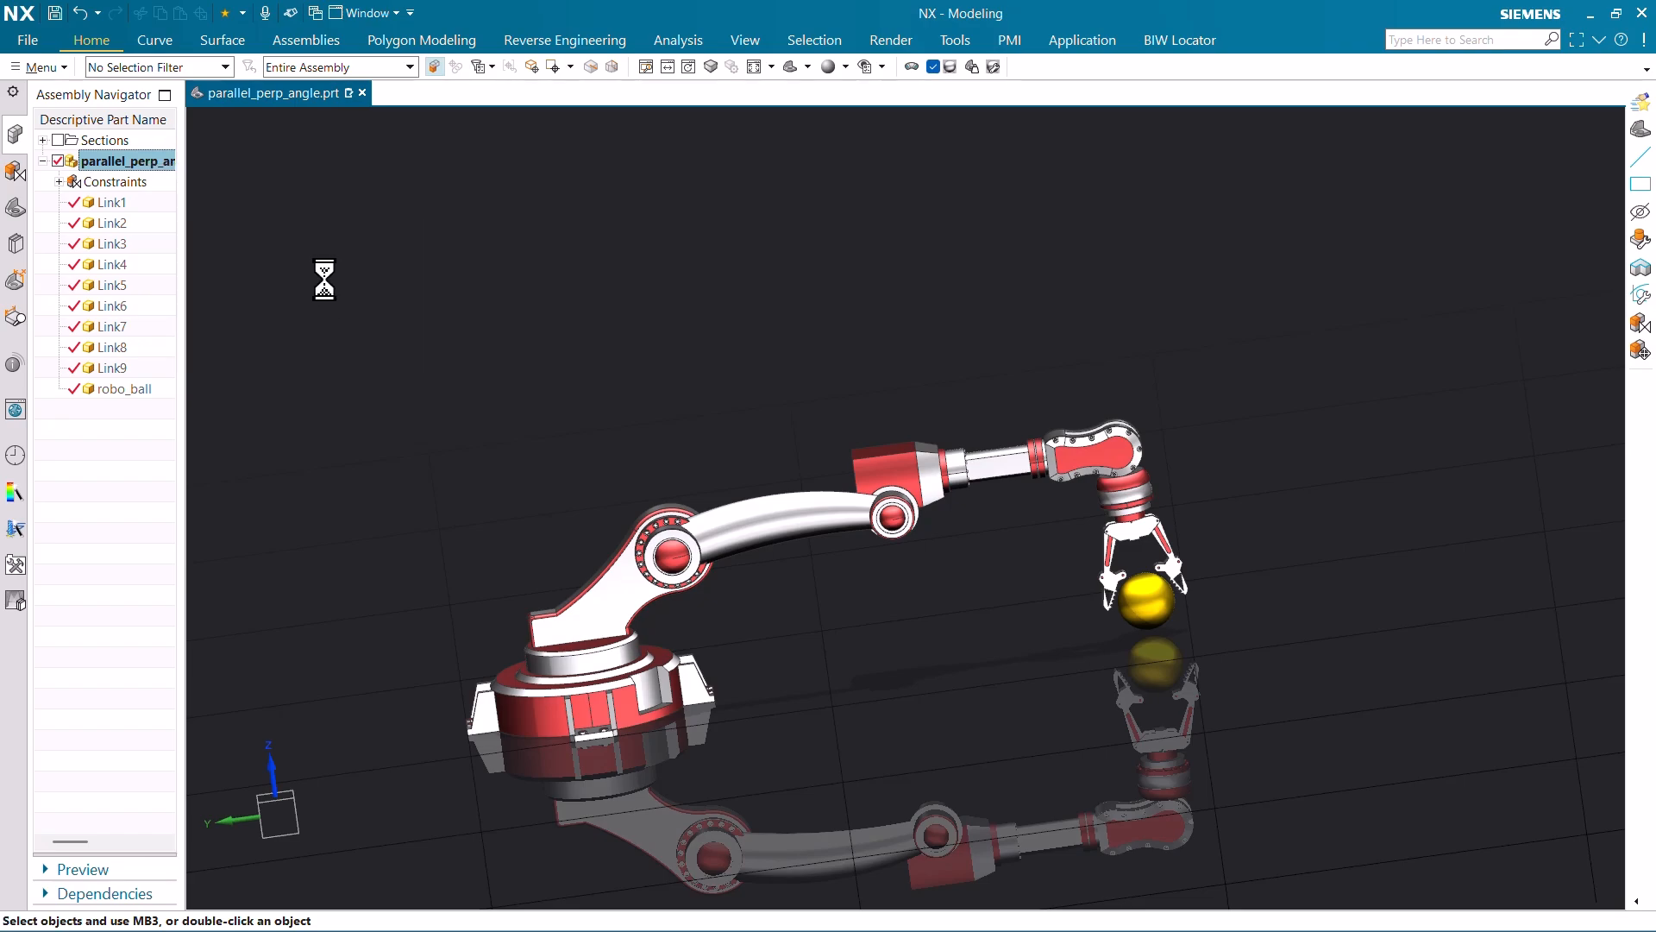
right_click(141, 163)
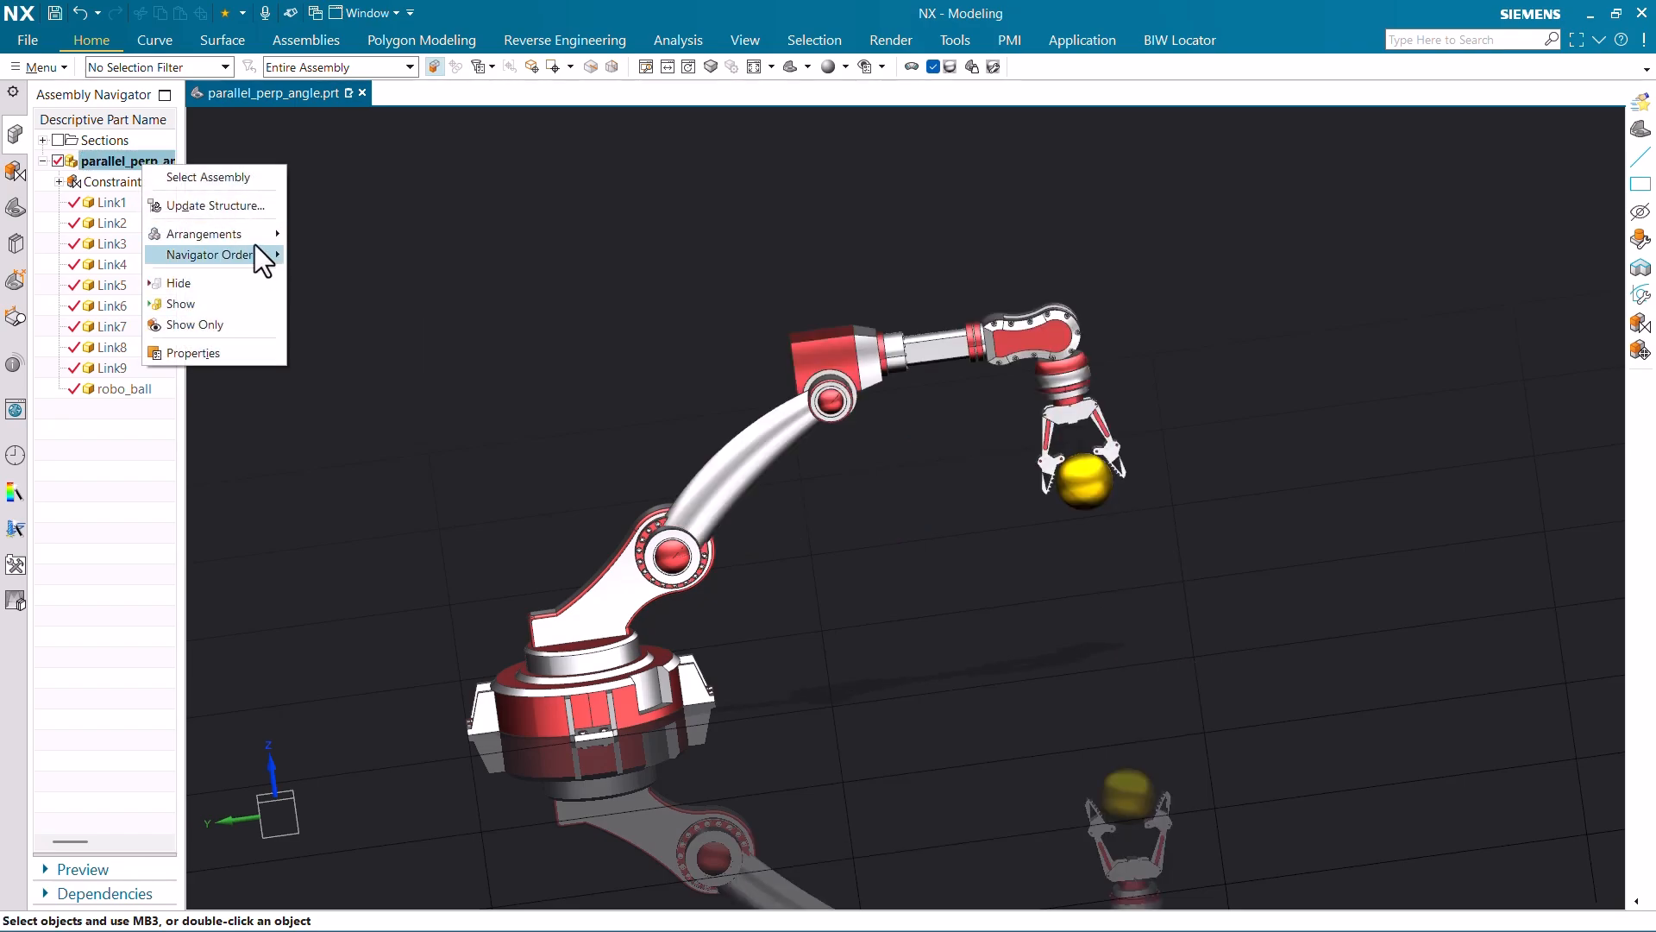
mouse_move(250, 233)
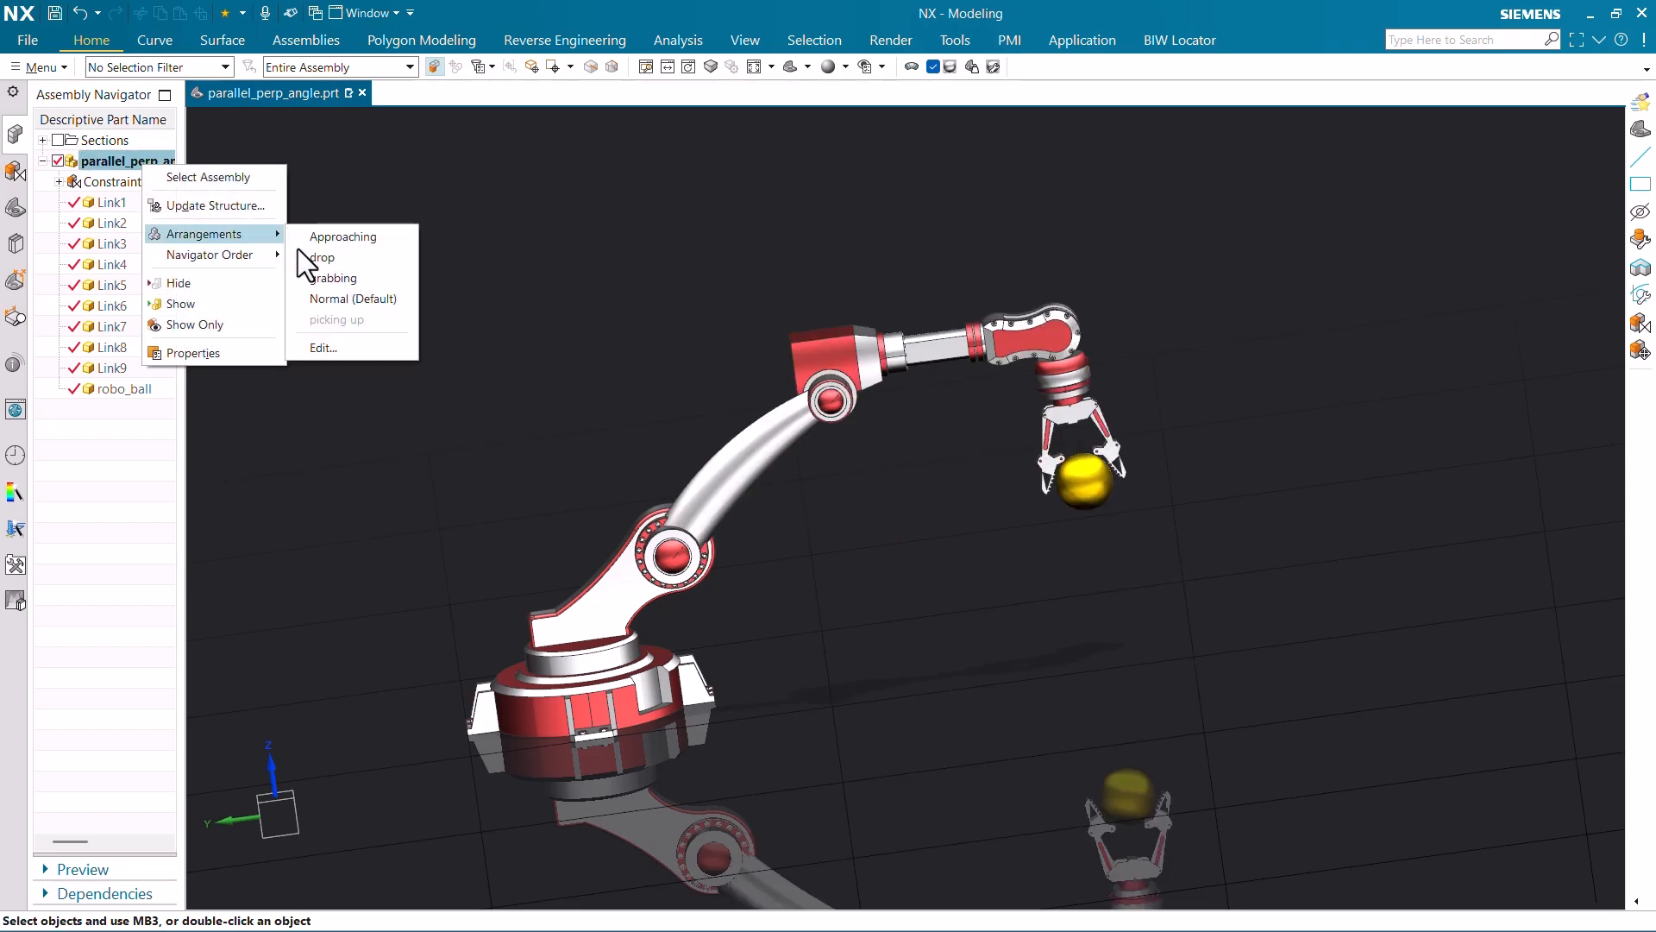
click(355, 277)
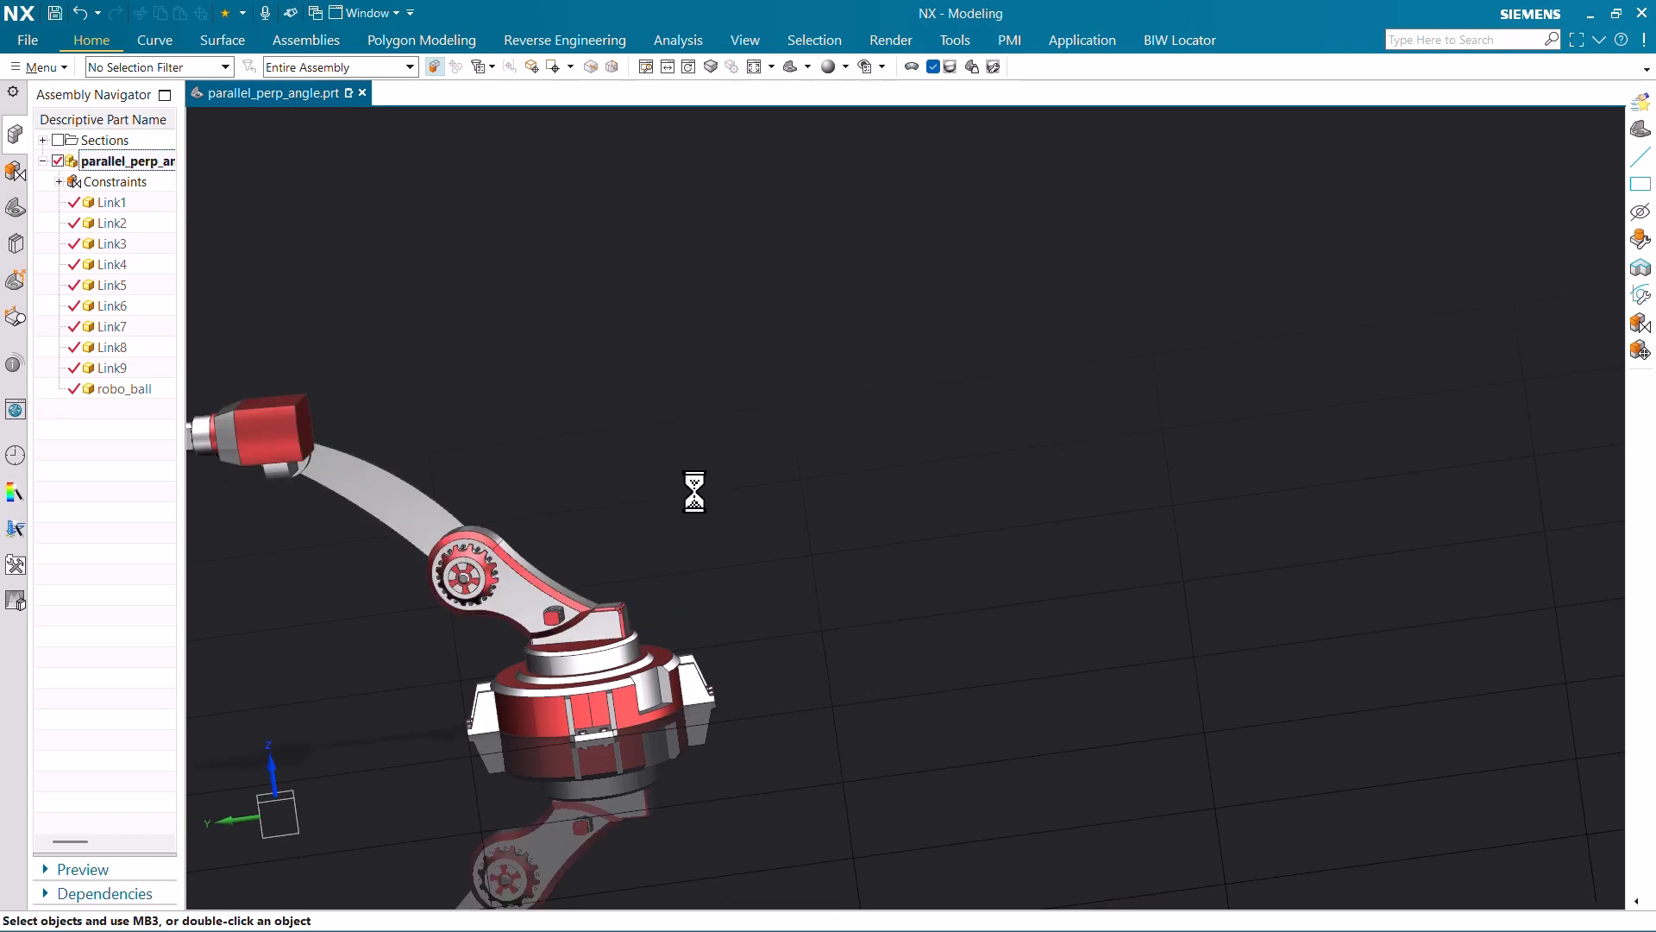
scroll(722, 451, down, 3)
scroll(393, 474, up, 2)
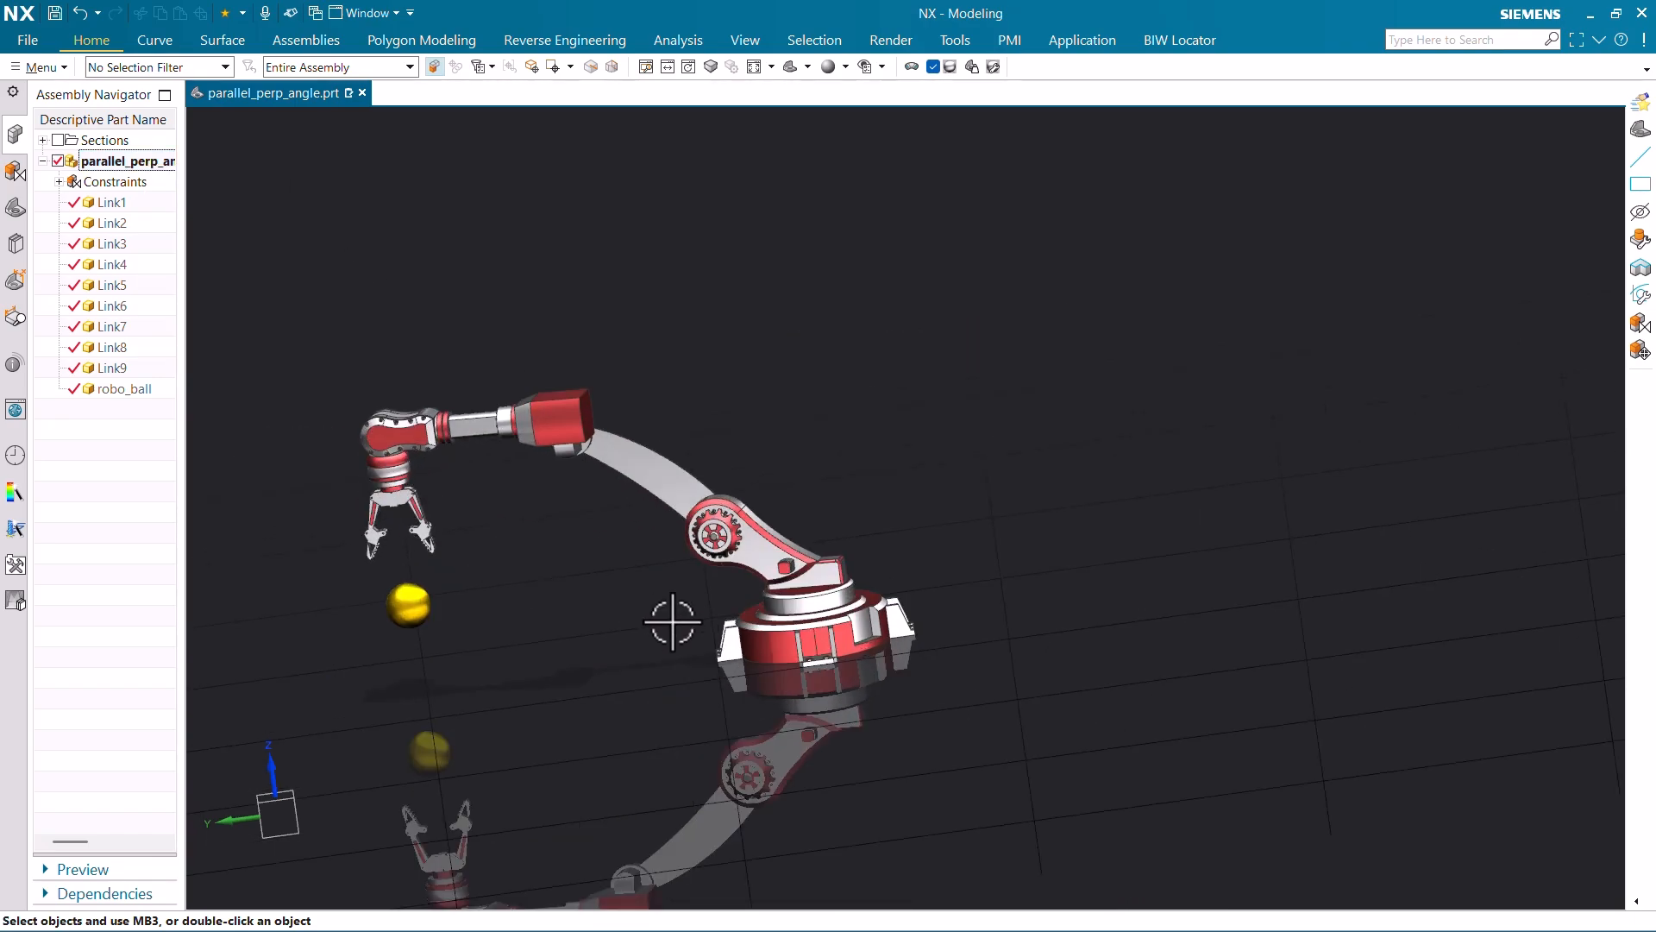
mouse_move(681, 638)
middle_down()
mouse_move(702, 630)
mouse_move(687, 622)
mouse_move(683, 640)
middle_up()
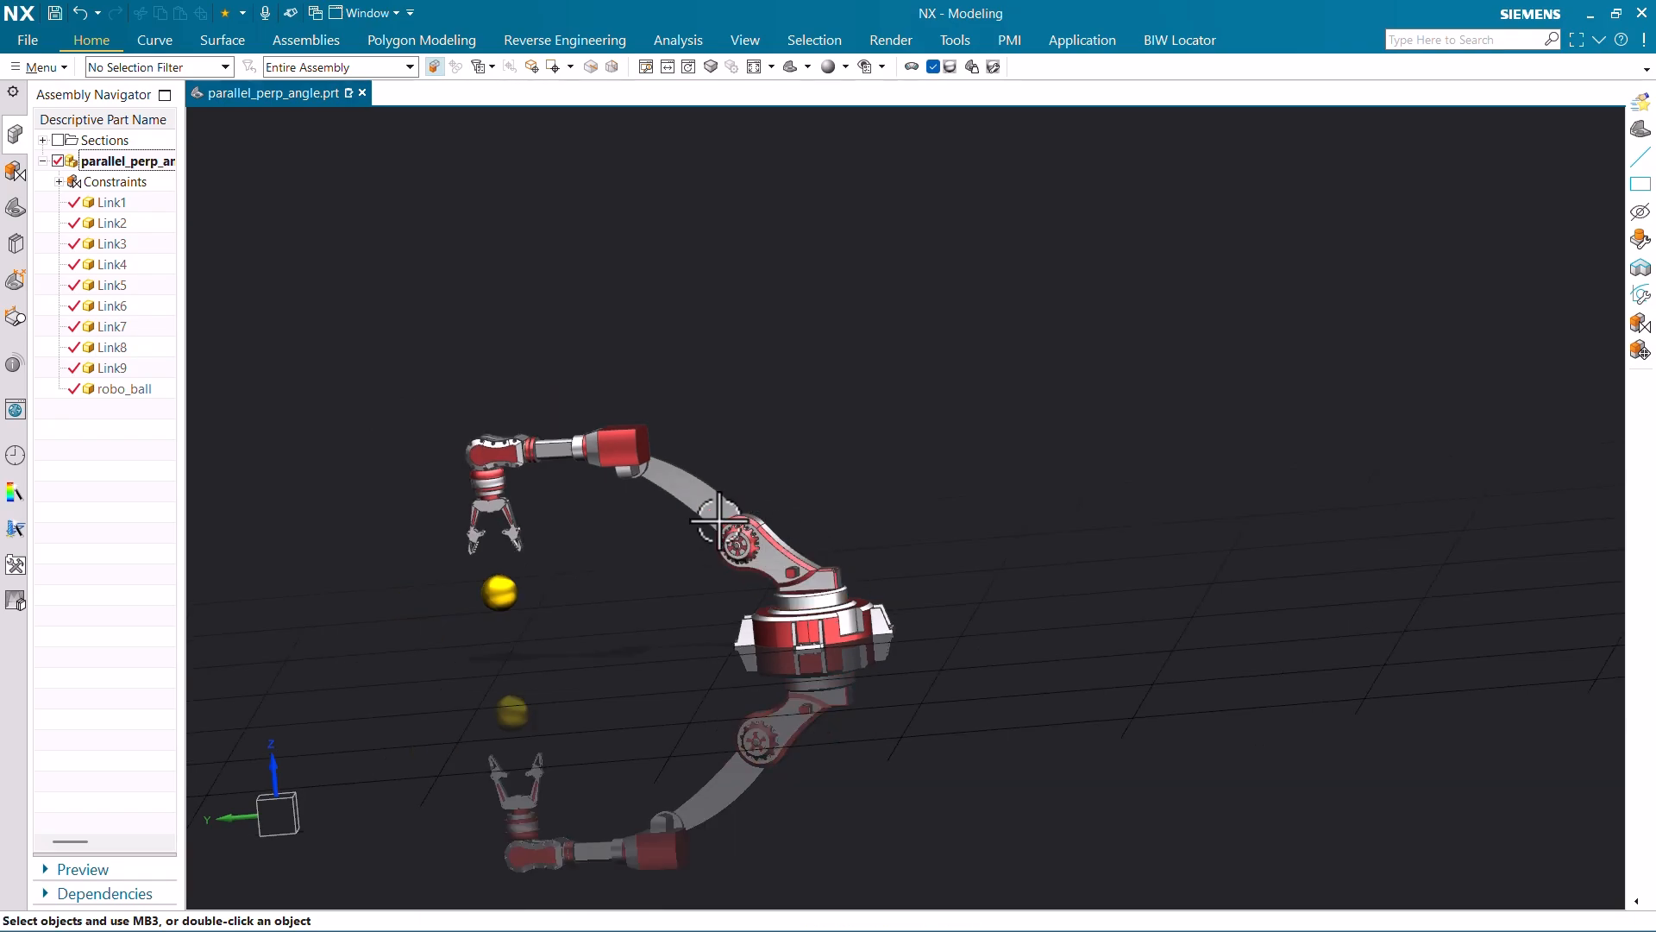
scroll(573, 473, up, 1)
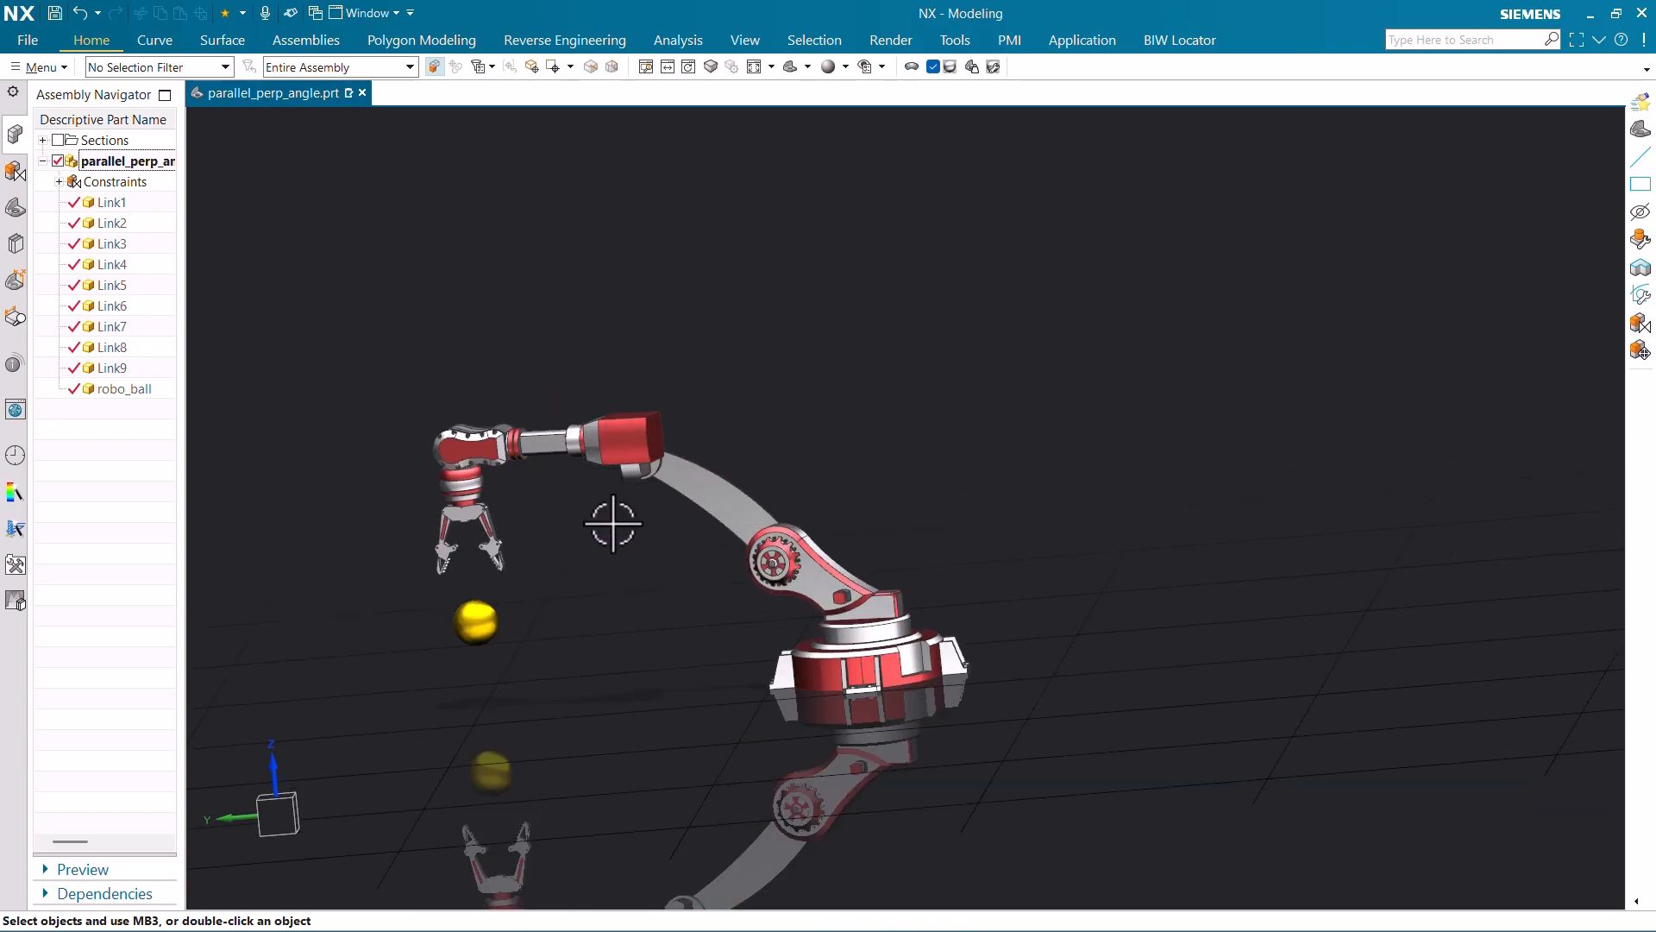
- Activate the grabbing arrangement and inspect the open gripper around the yellow ball
right_click(158, 160)
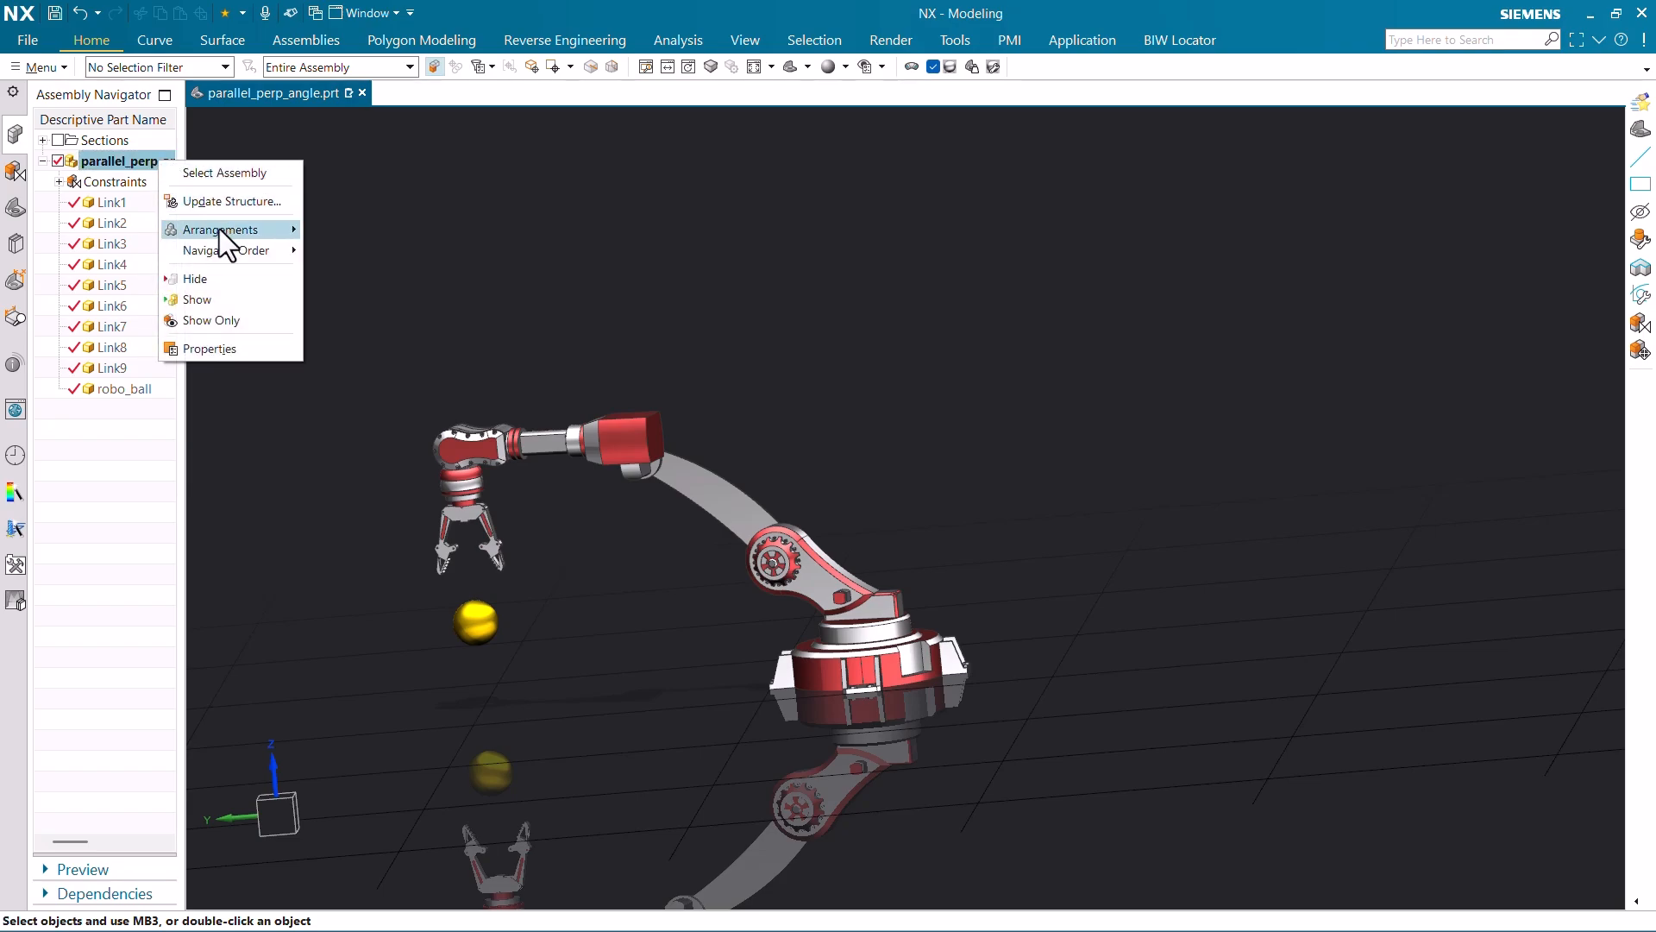
mouse_move(219, 230)
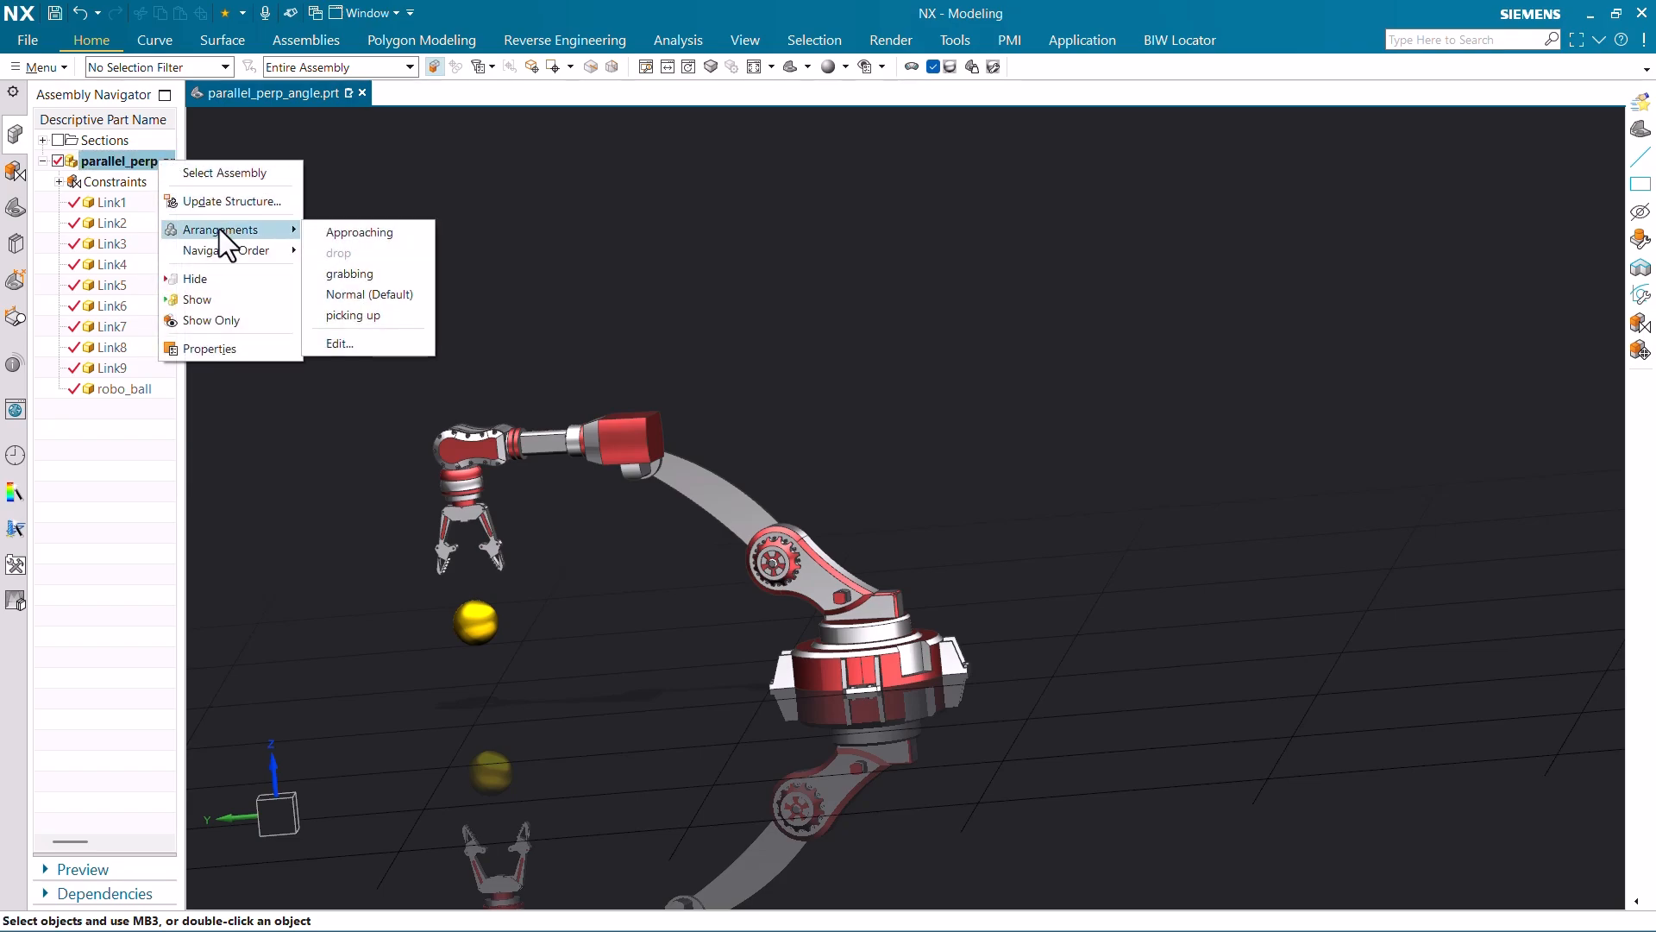
click(364, 274)
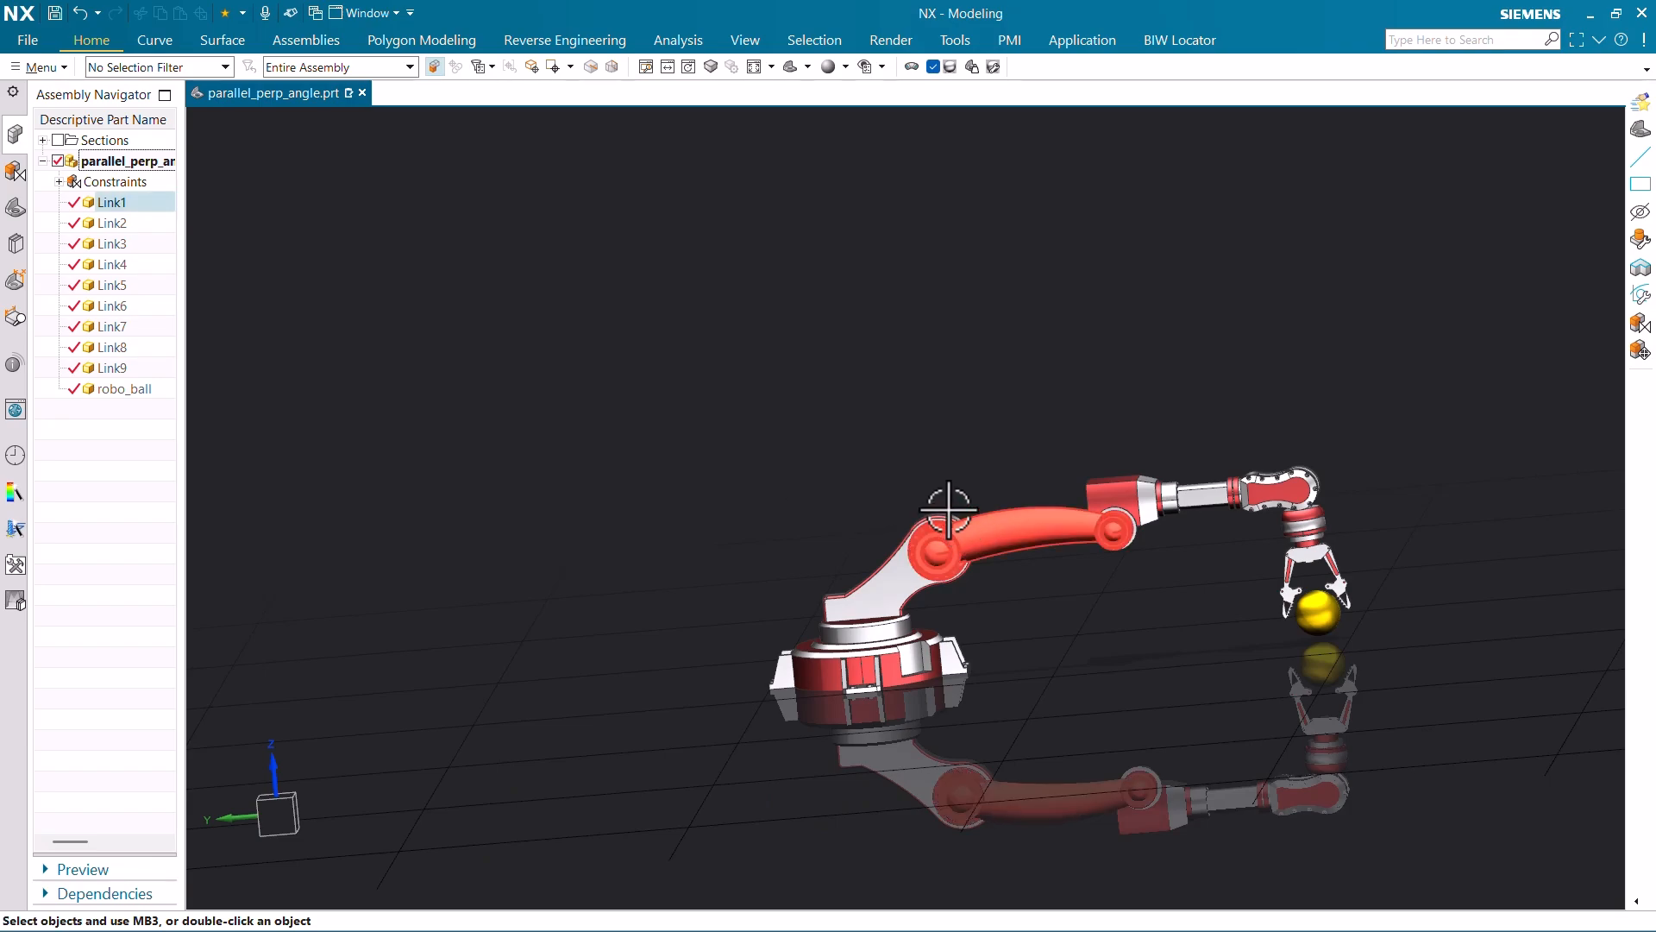
scroll(695, 506, down, 2)
scroll(915, 458, up, 1)
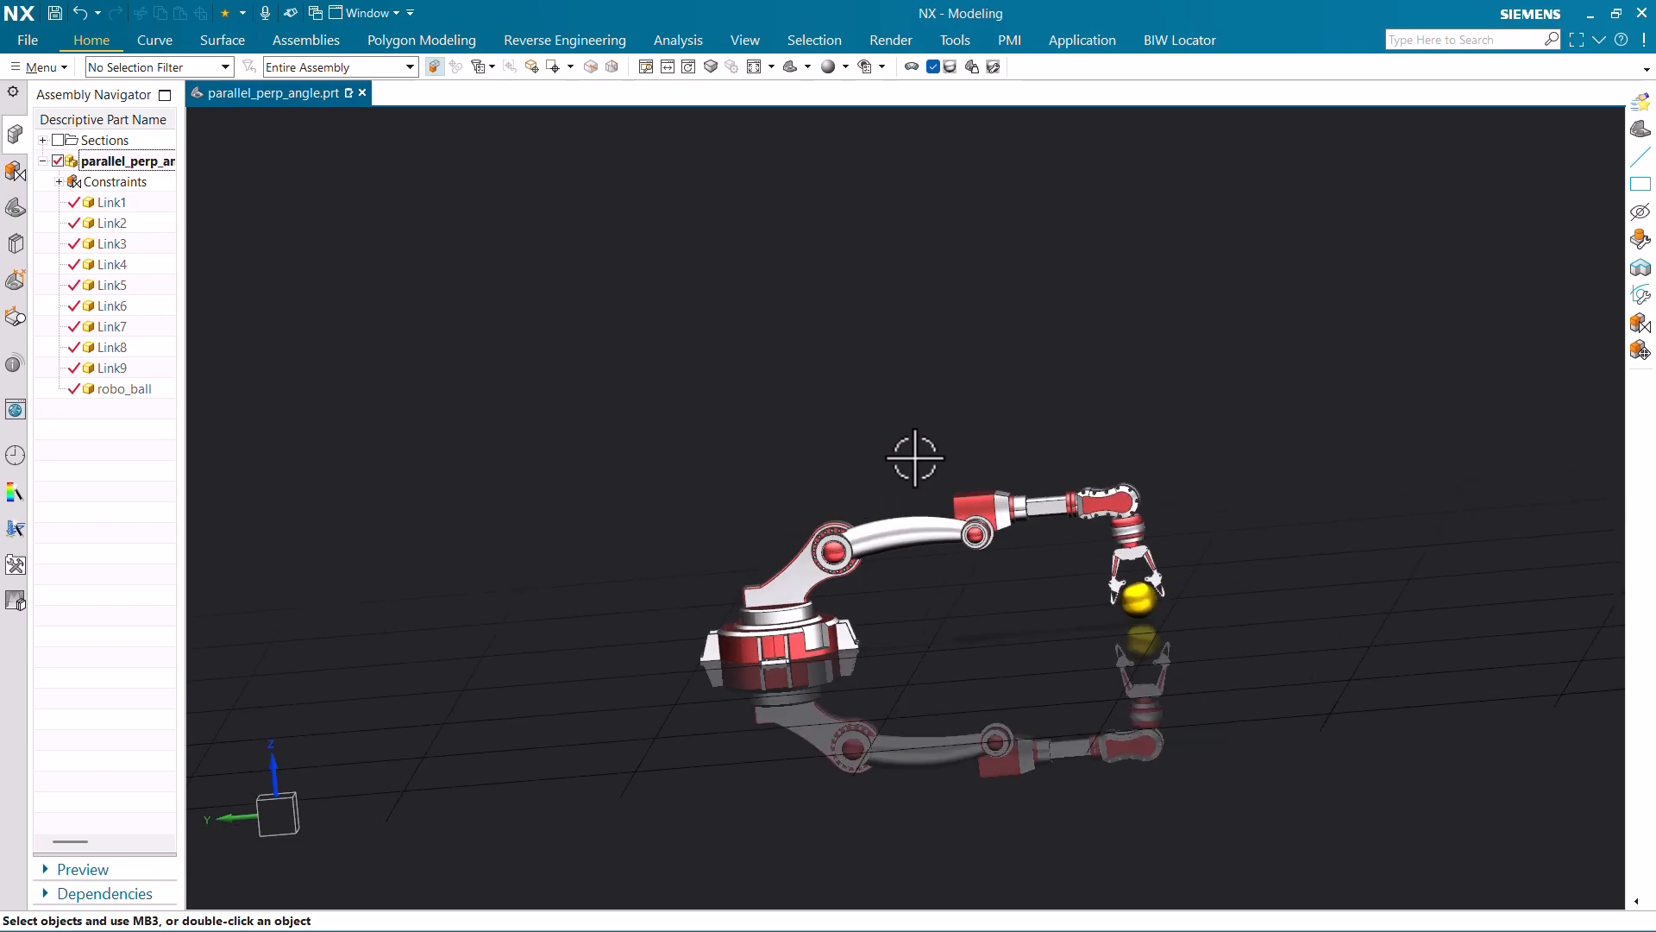
scroll(1013, 454, up, 2)
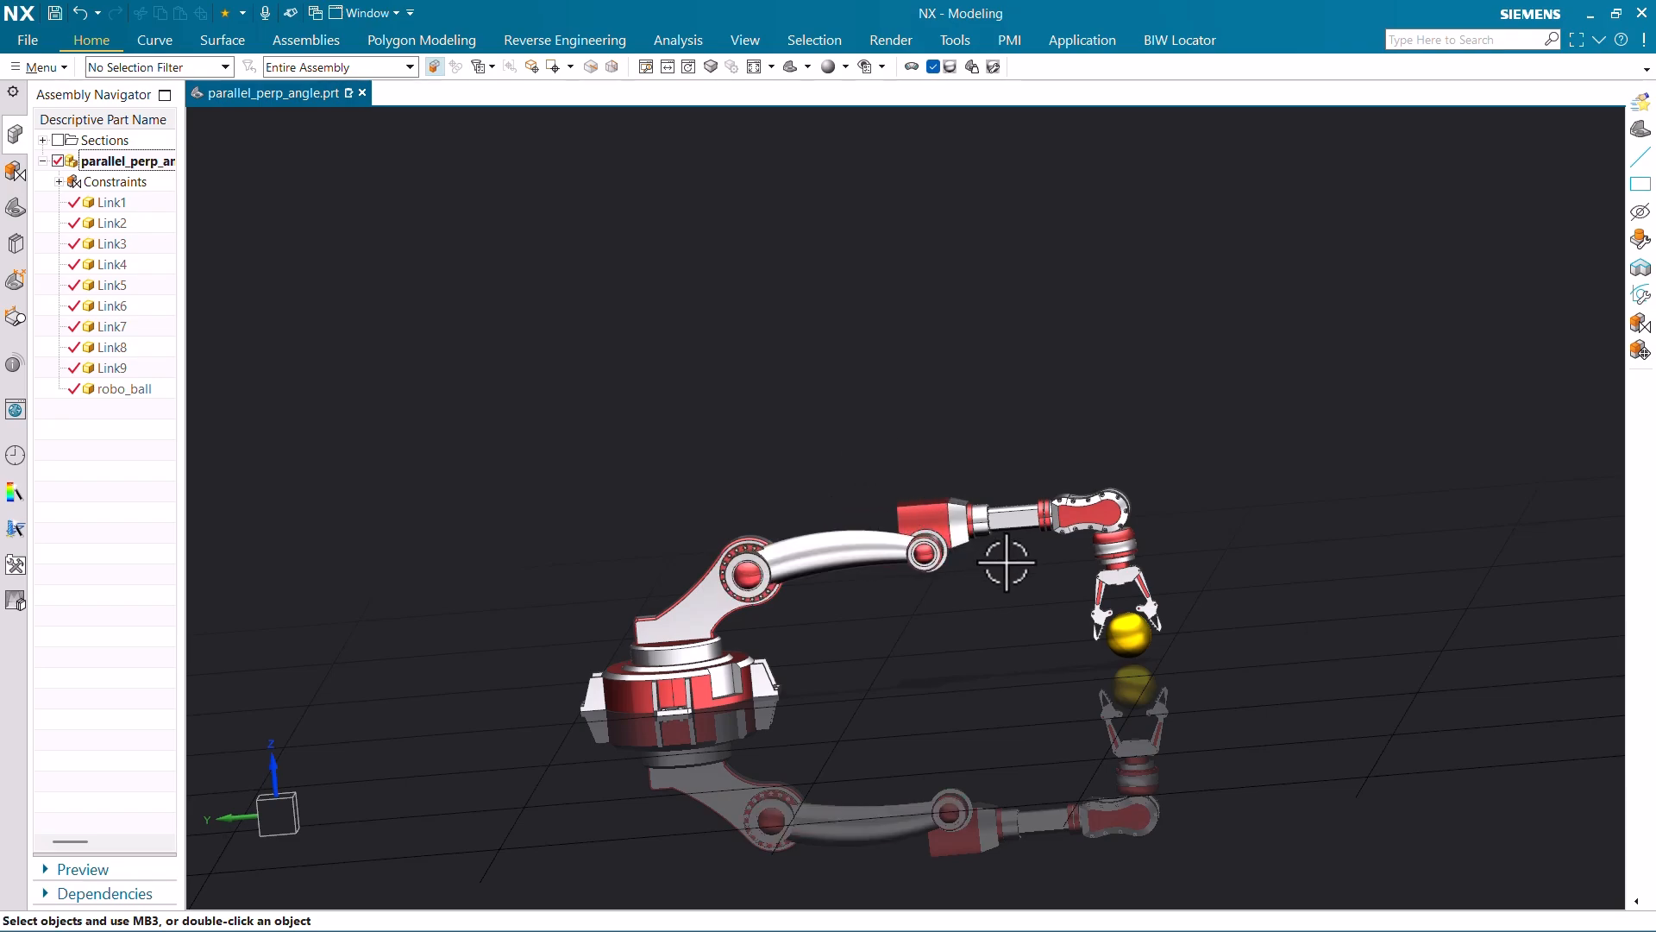
scroll(1084, 471, up, 3)
scroll(1053, 493, down, 3)
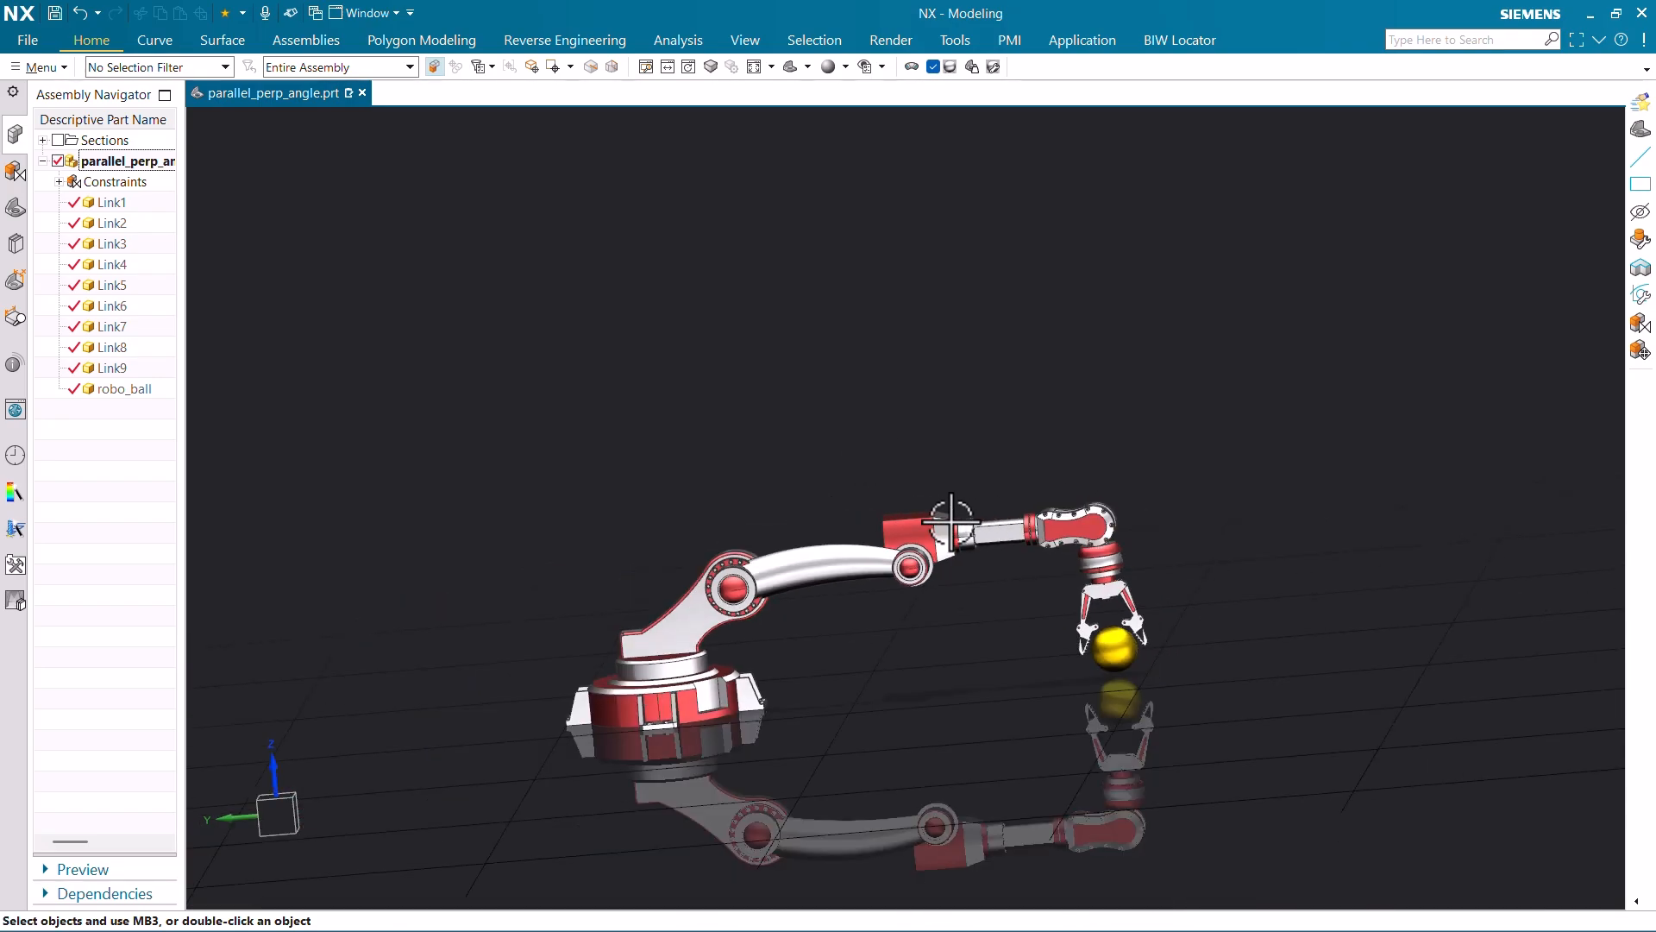
middle_drag(949, 523, 1136, 554)
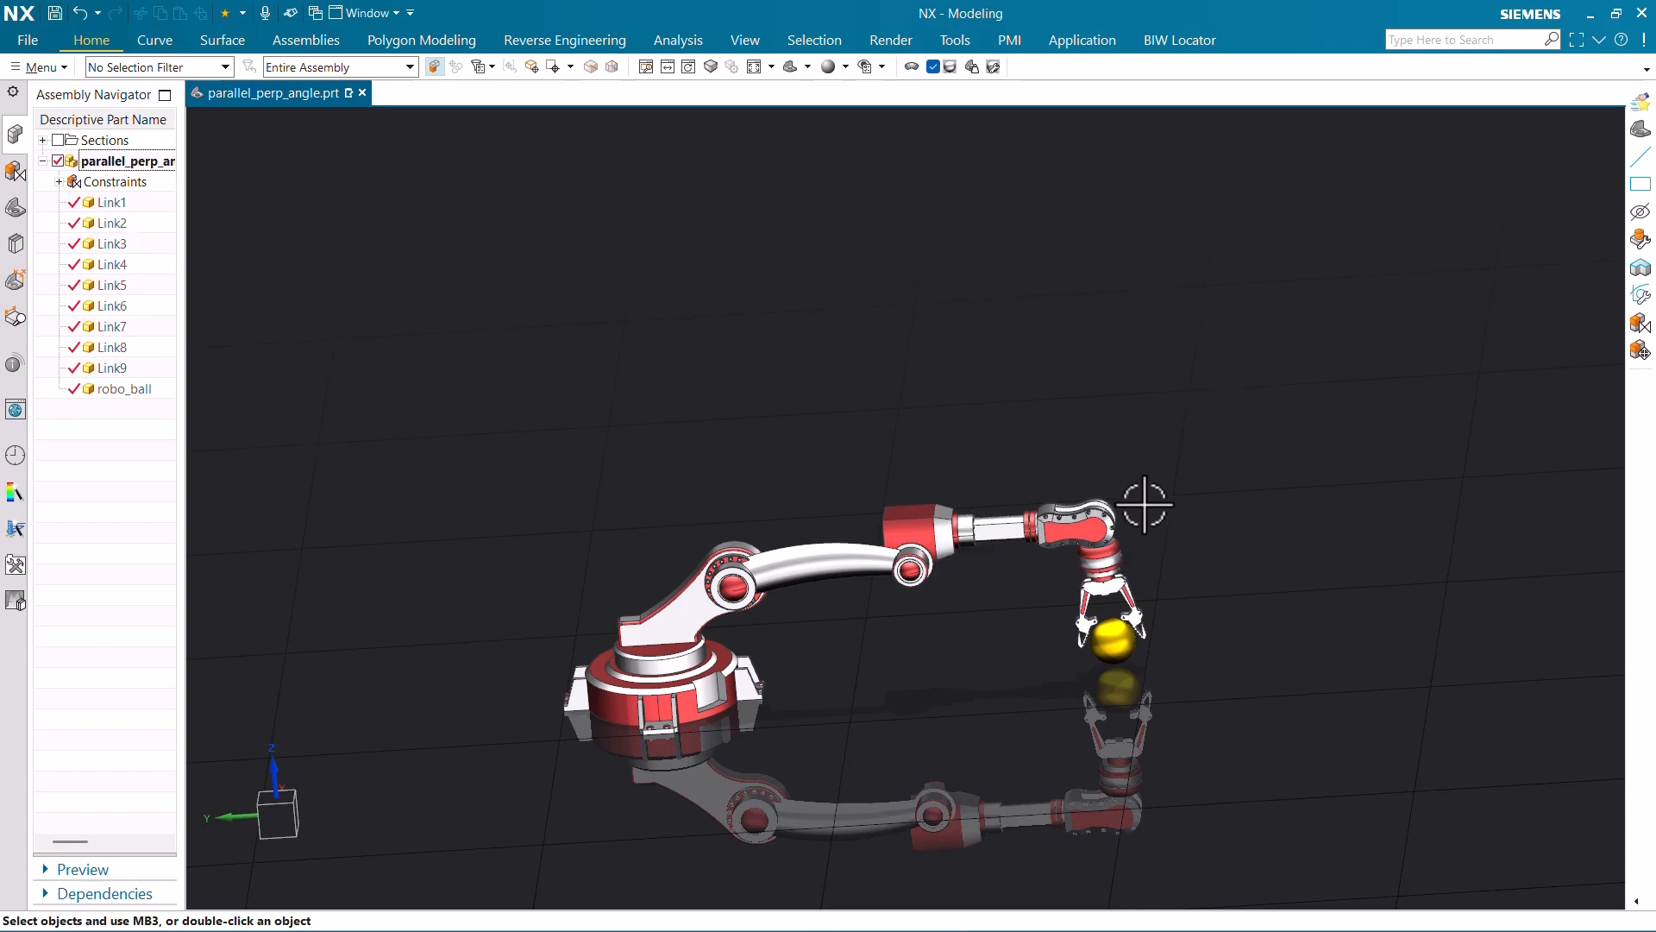
scroll(1022, 623, down, 1)
scroll(871, 552, up, 4)
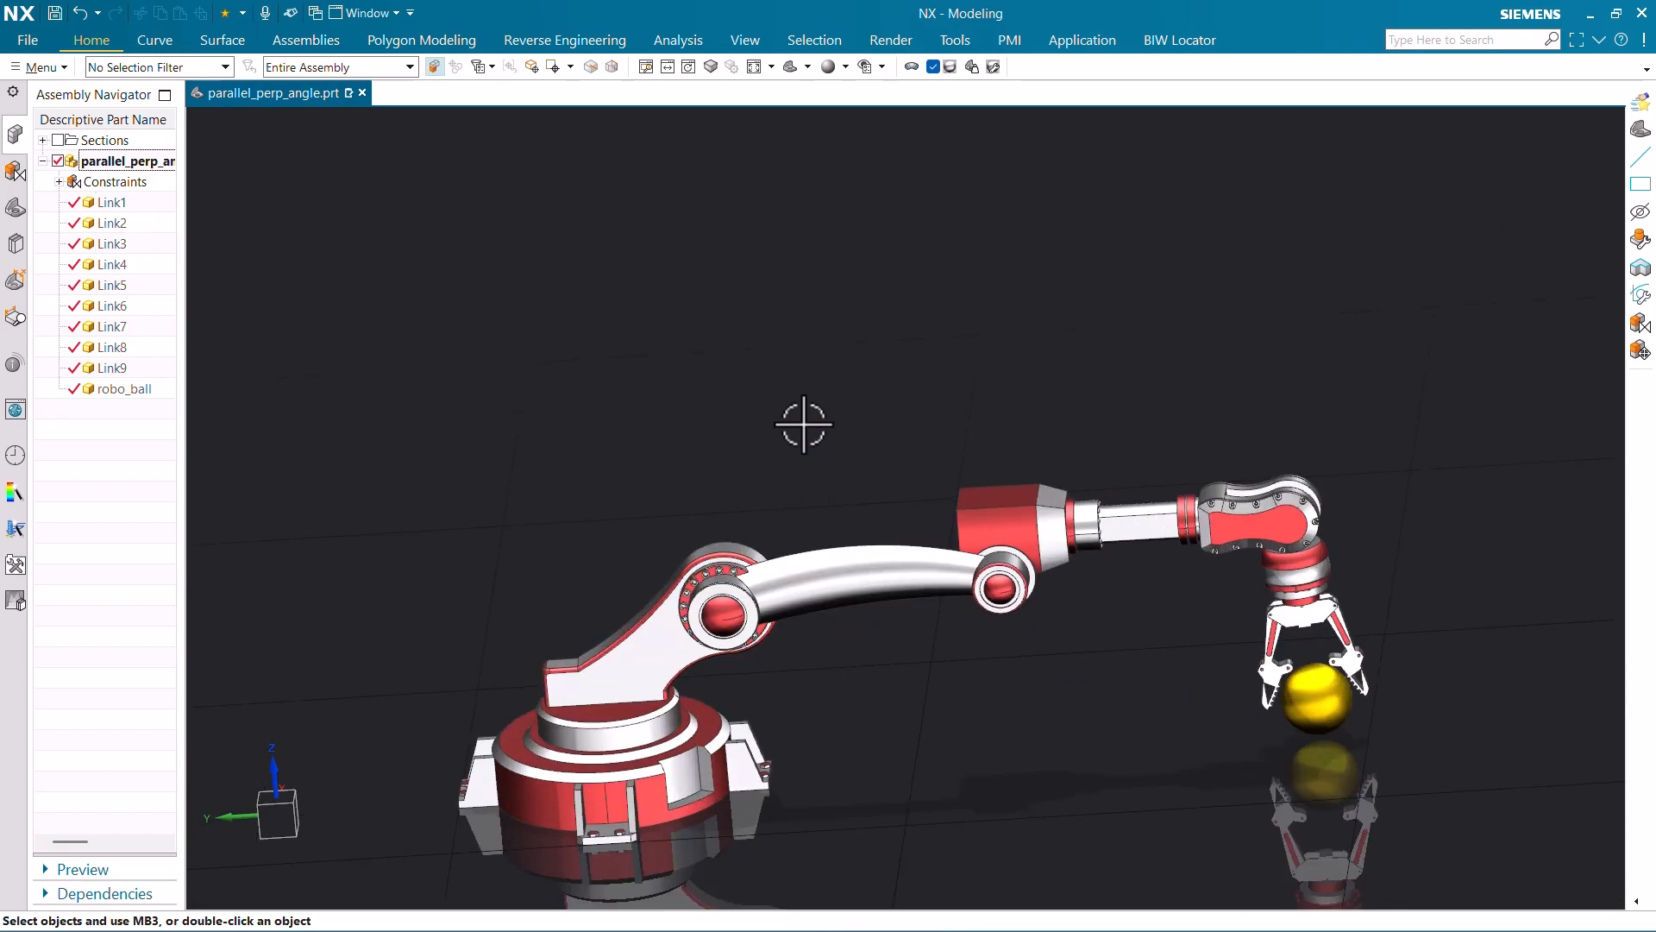
scroll(798, 422, down, 1)
- Expand the ribbon to the assembly tools and check the arrangements list
click(100, 43)
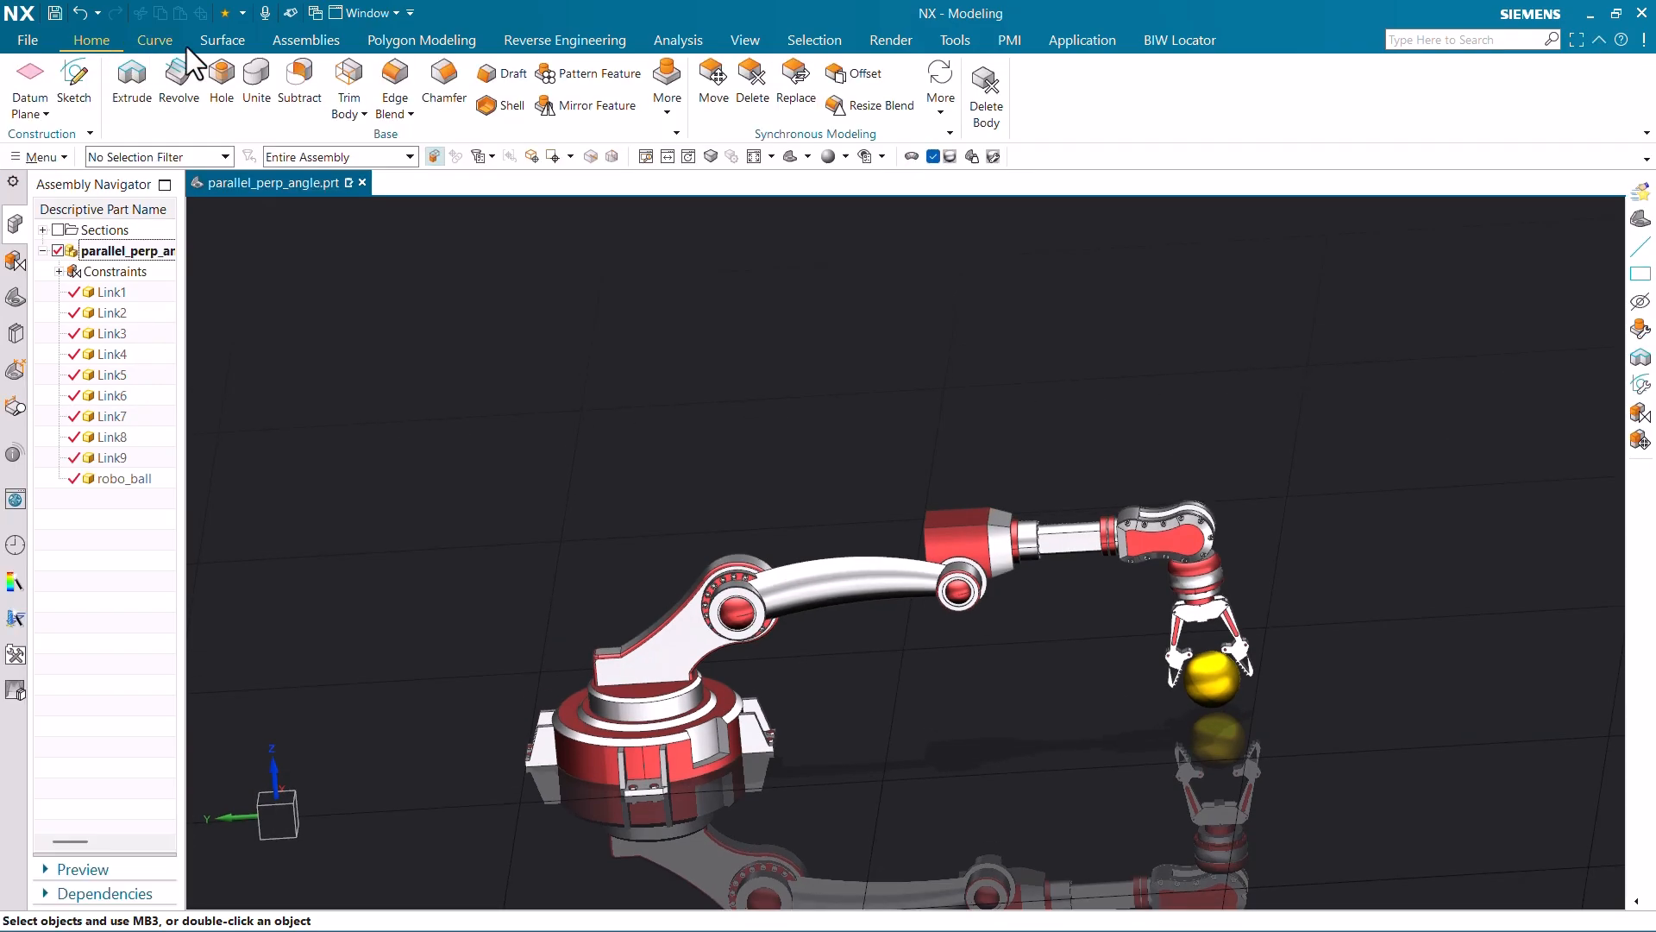
click(305, 40)
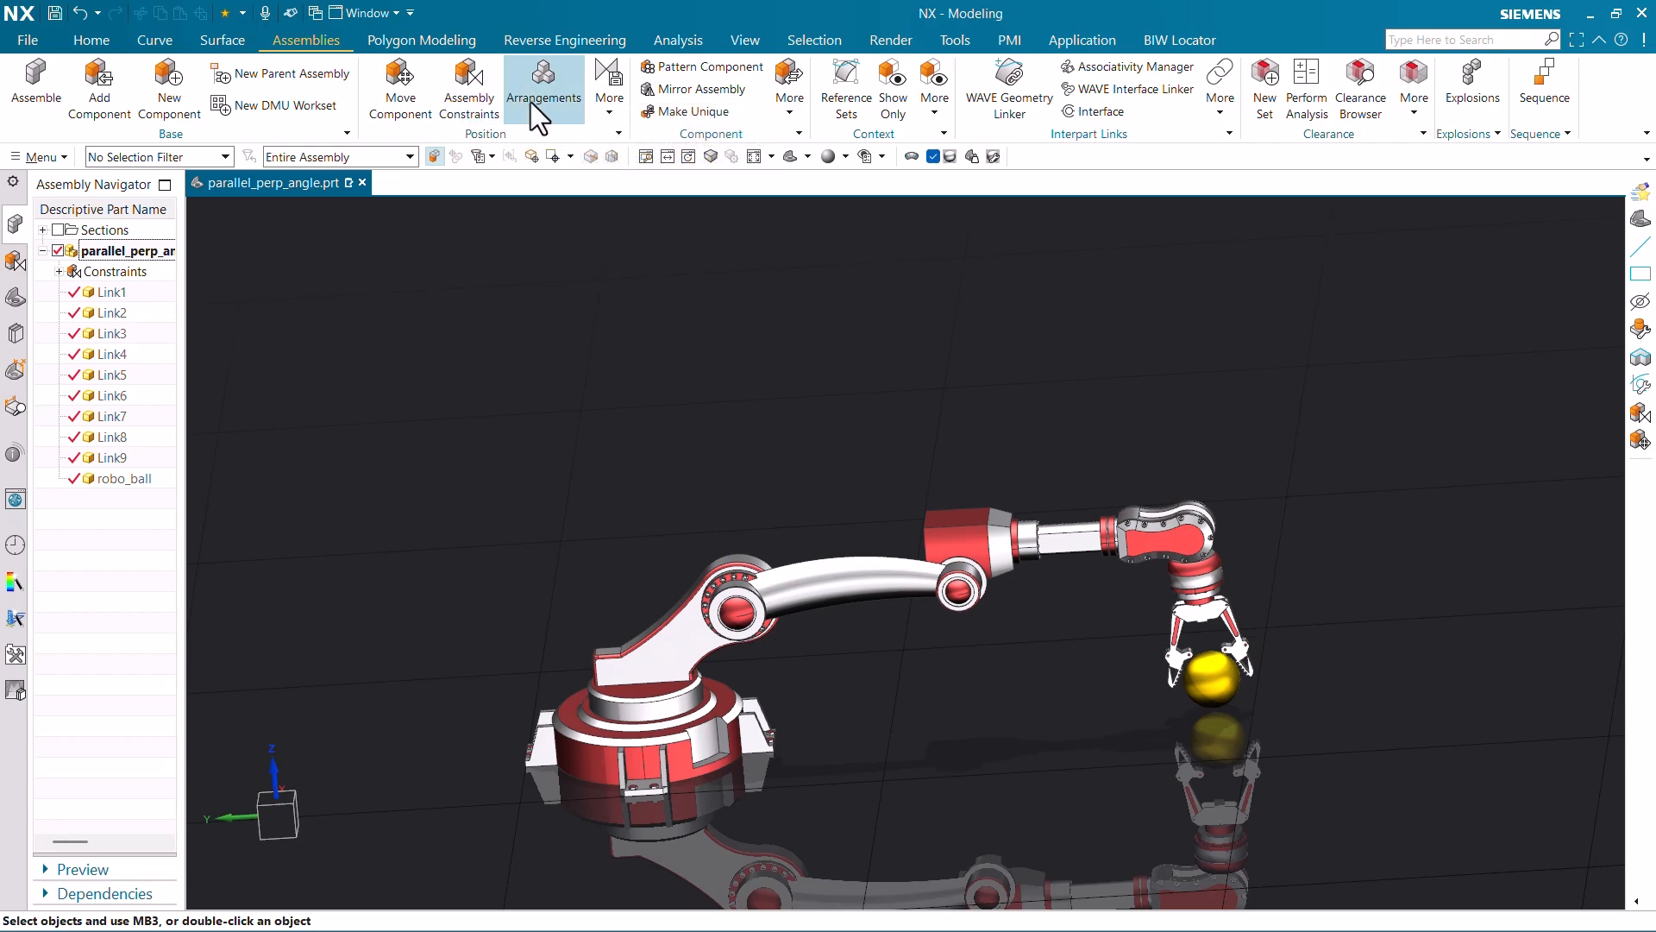
click(538, 94)
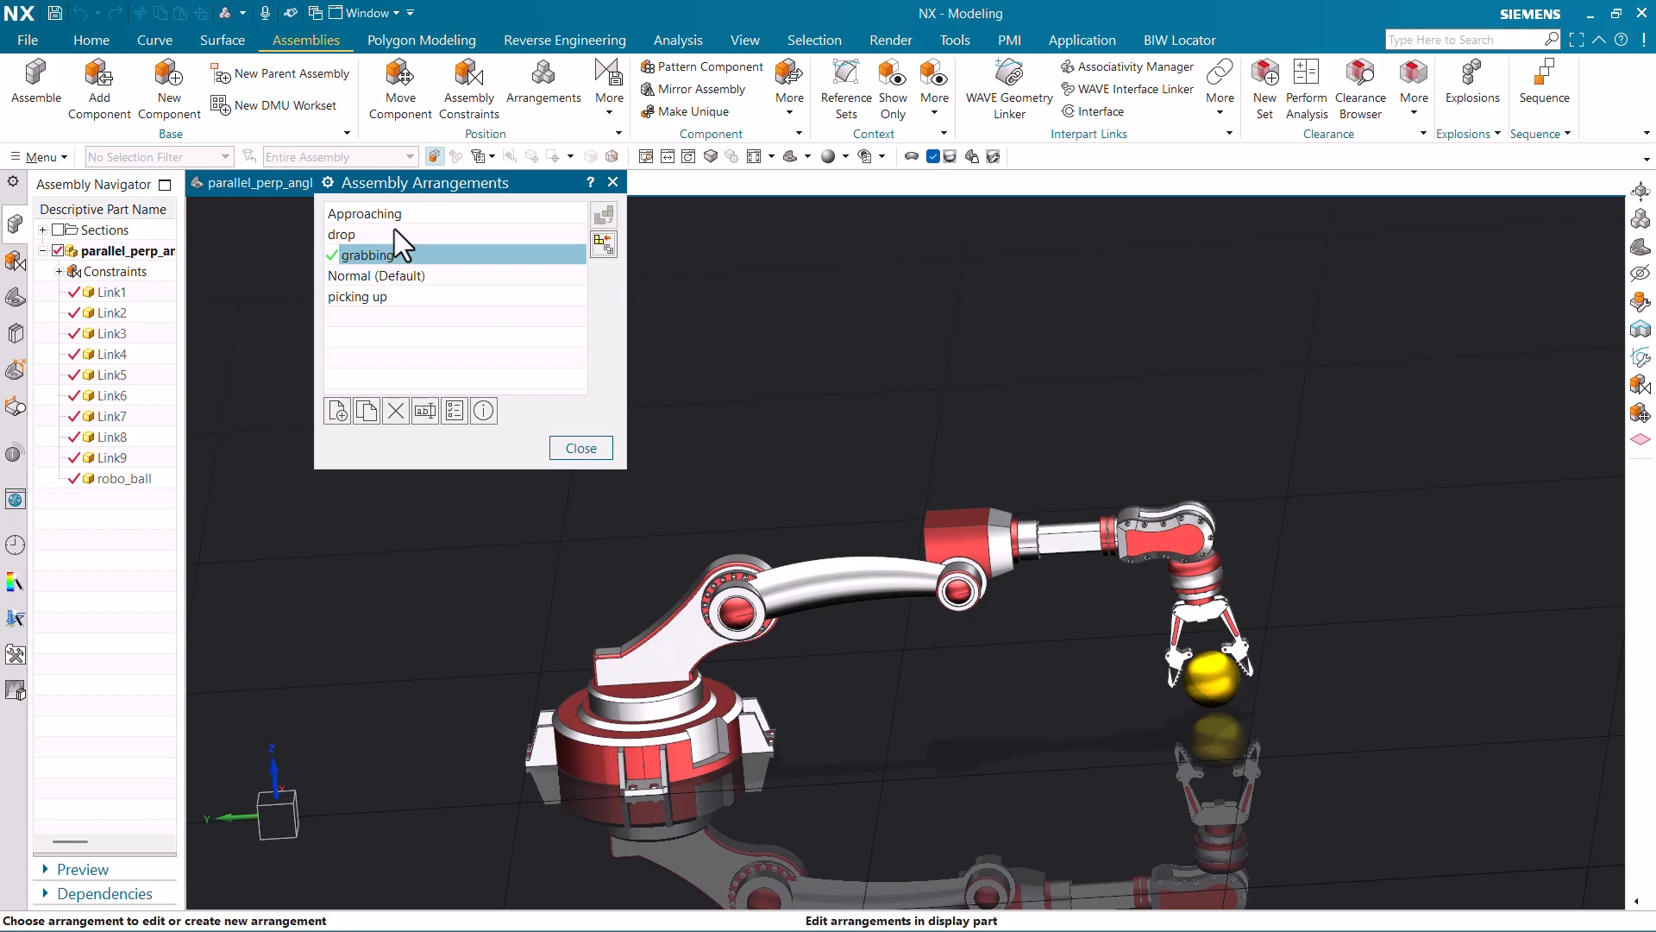
click(576, 448)
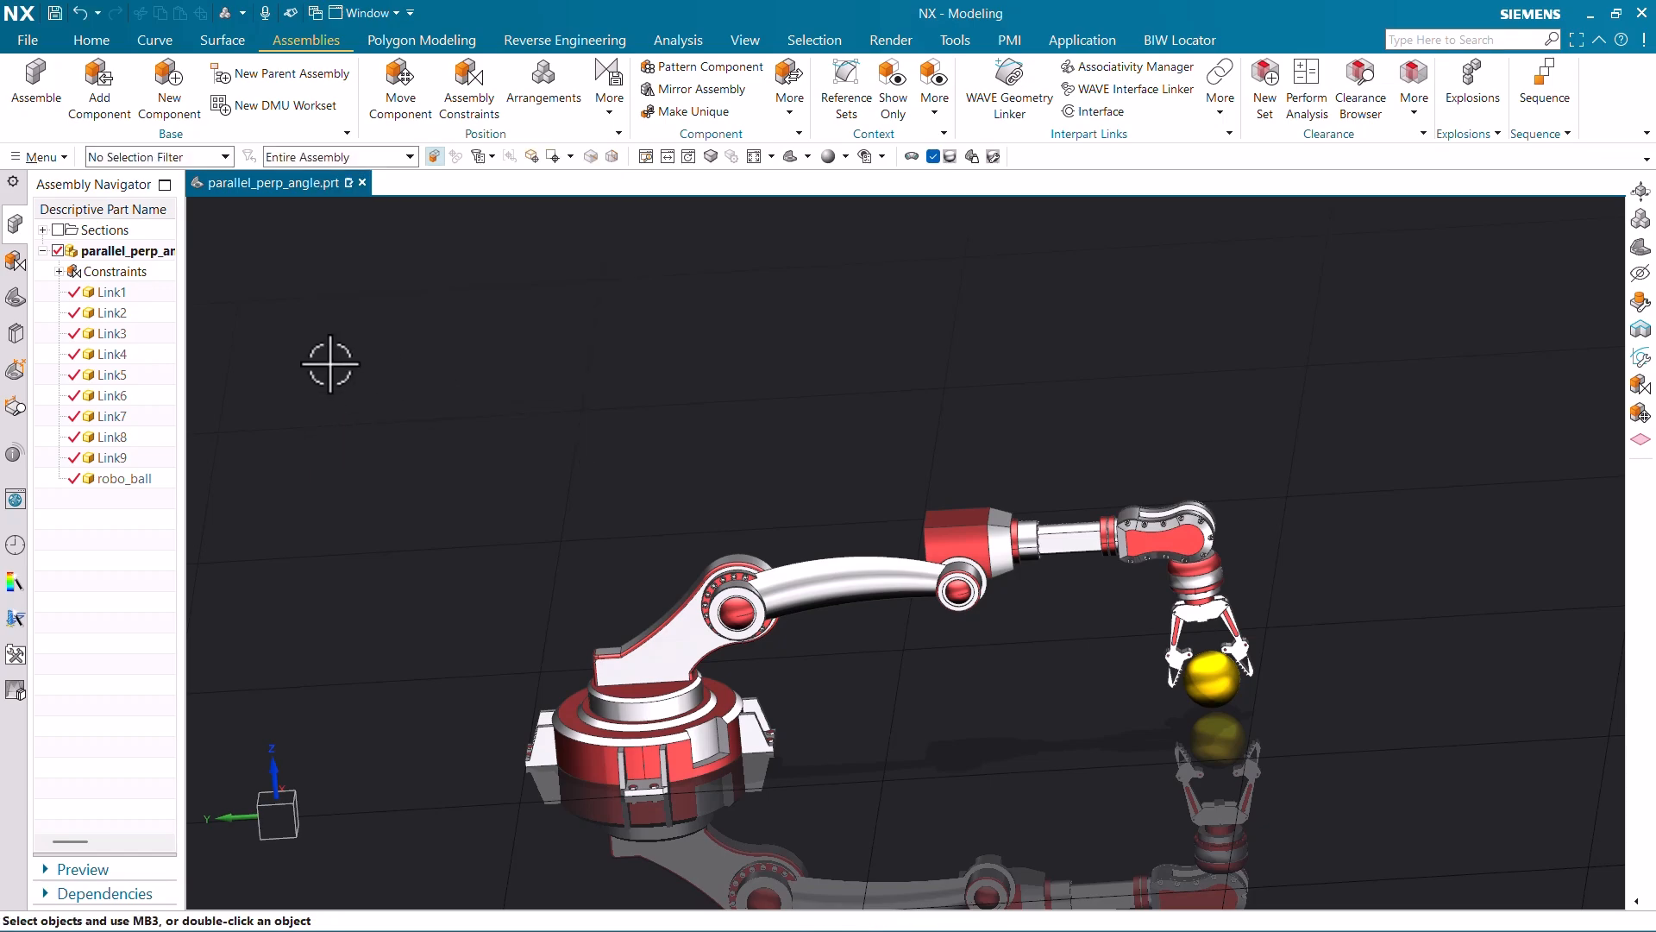
- Switch the whole assembly to the picking up arrangement
right_click(138, 256)
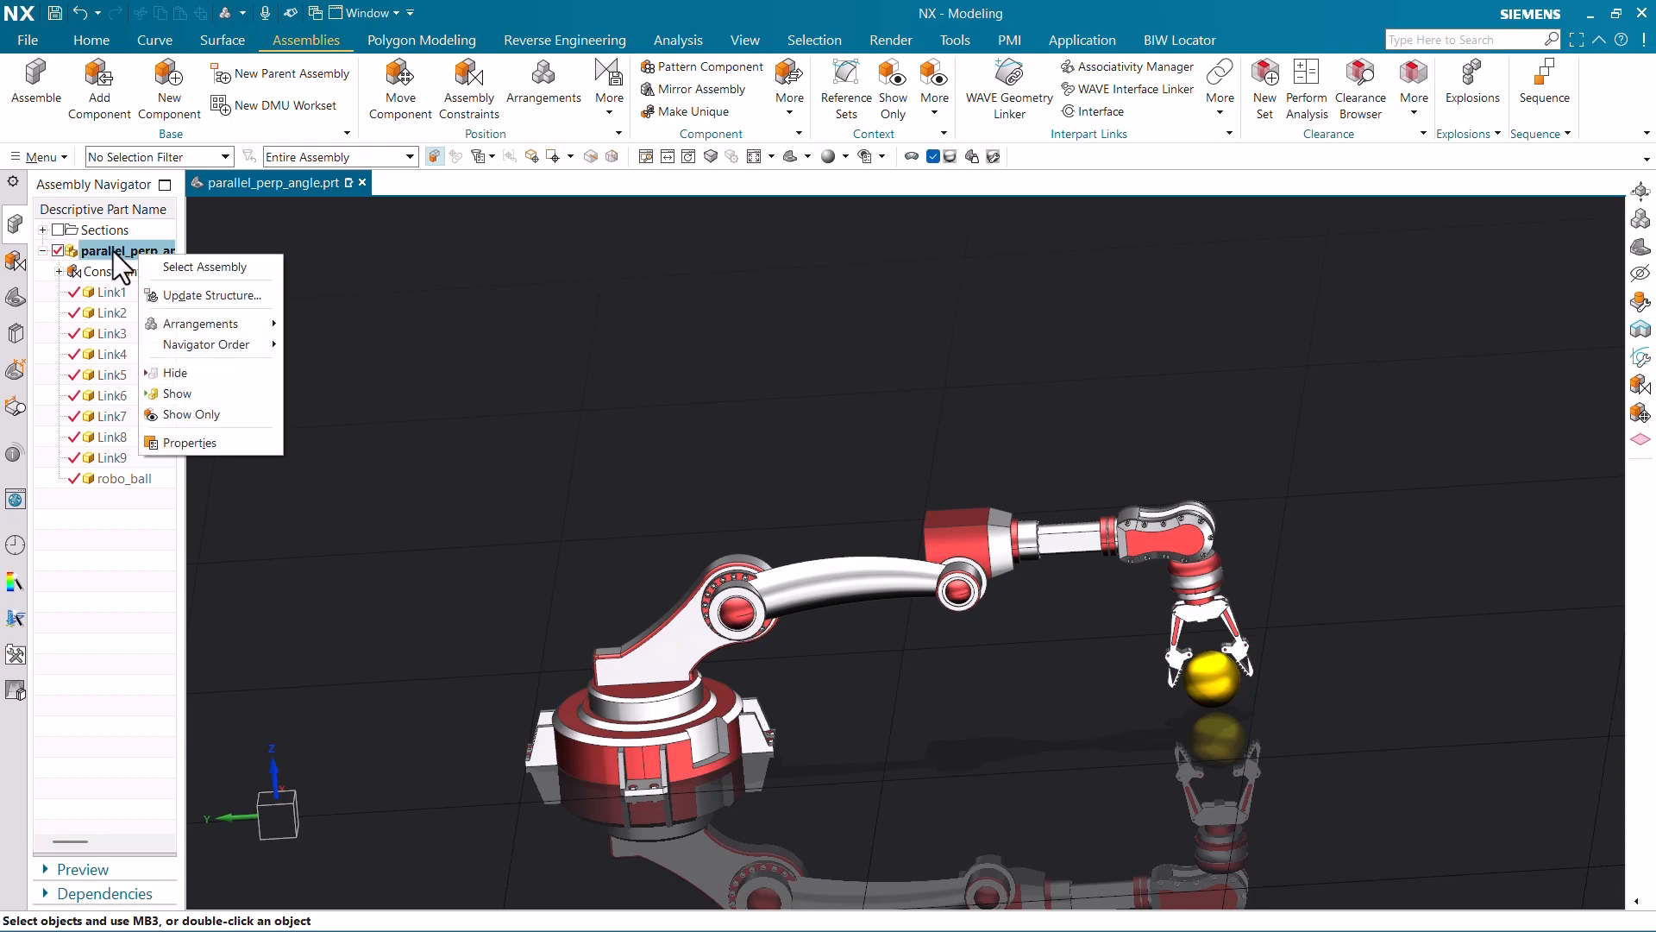
mouse_move(205, 321)
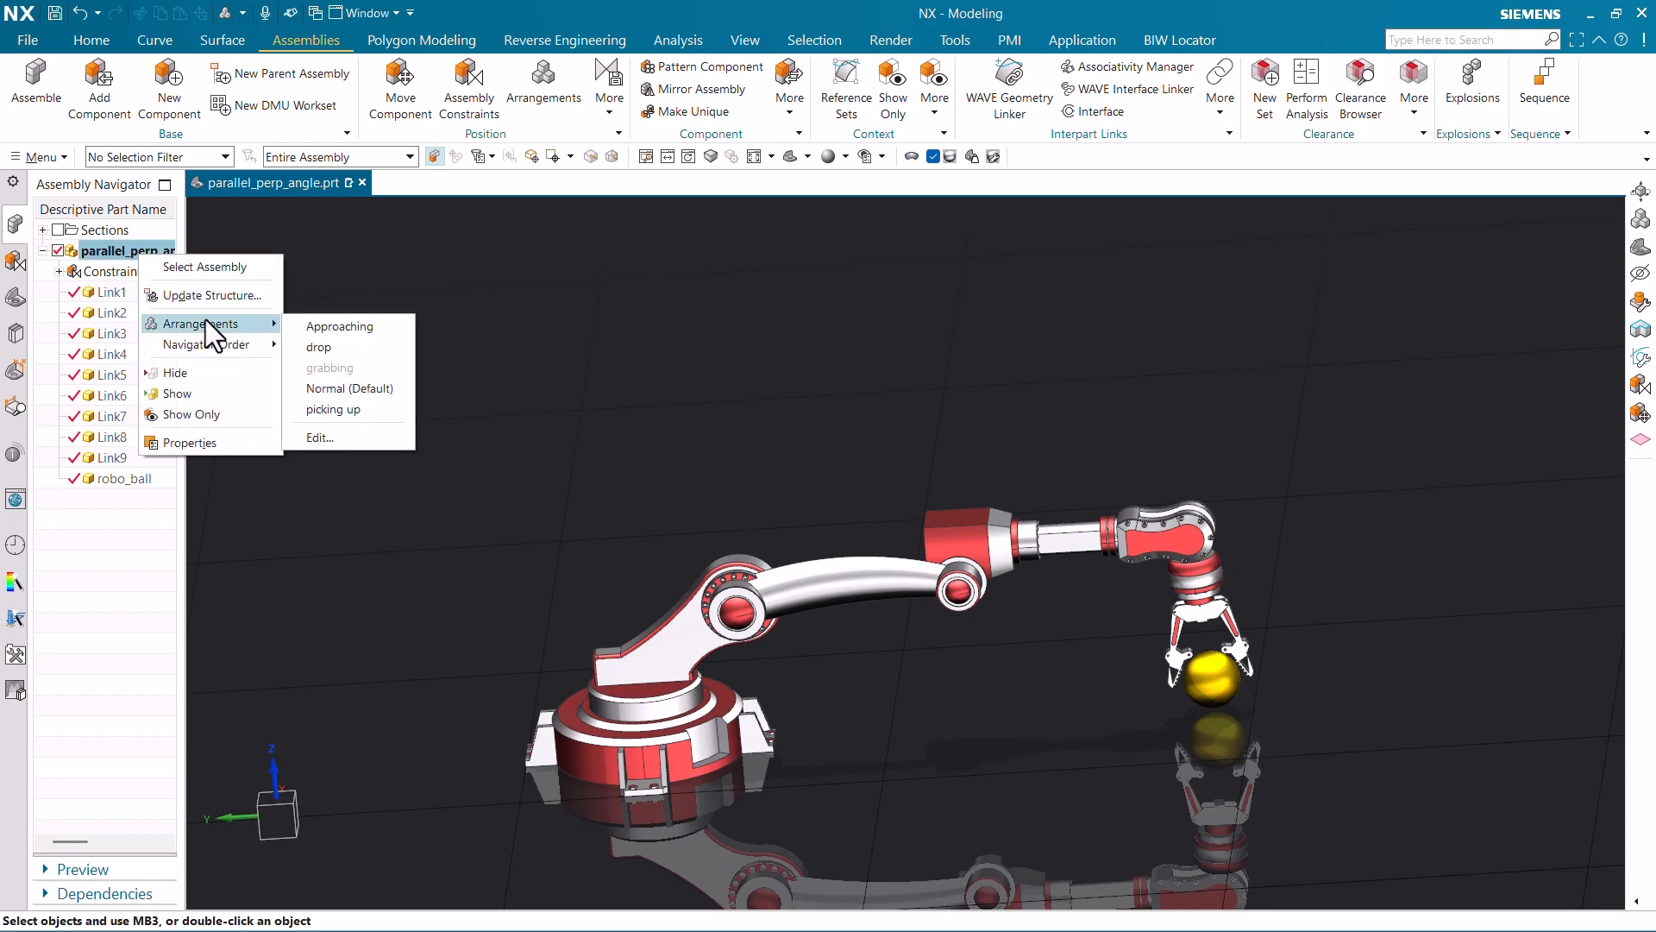
click(337, 404)
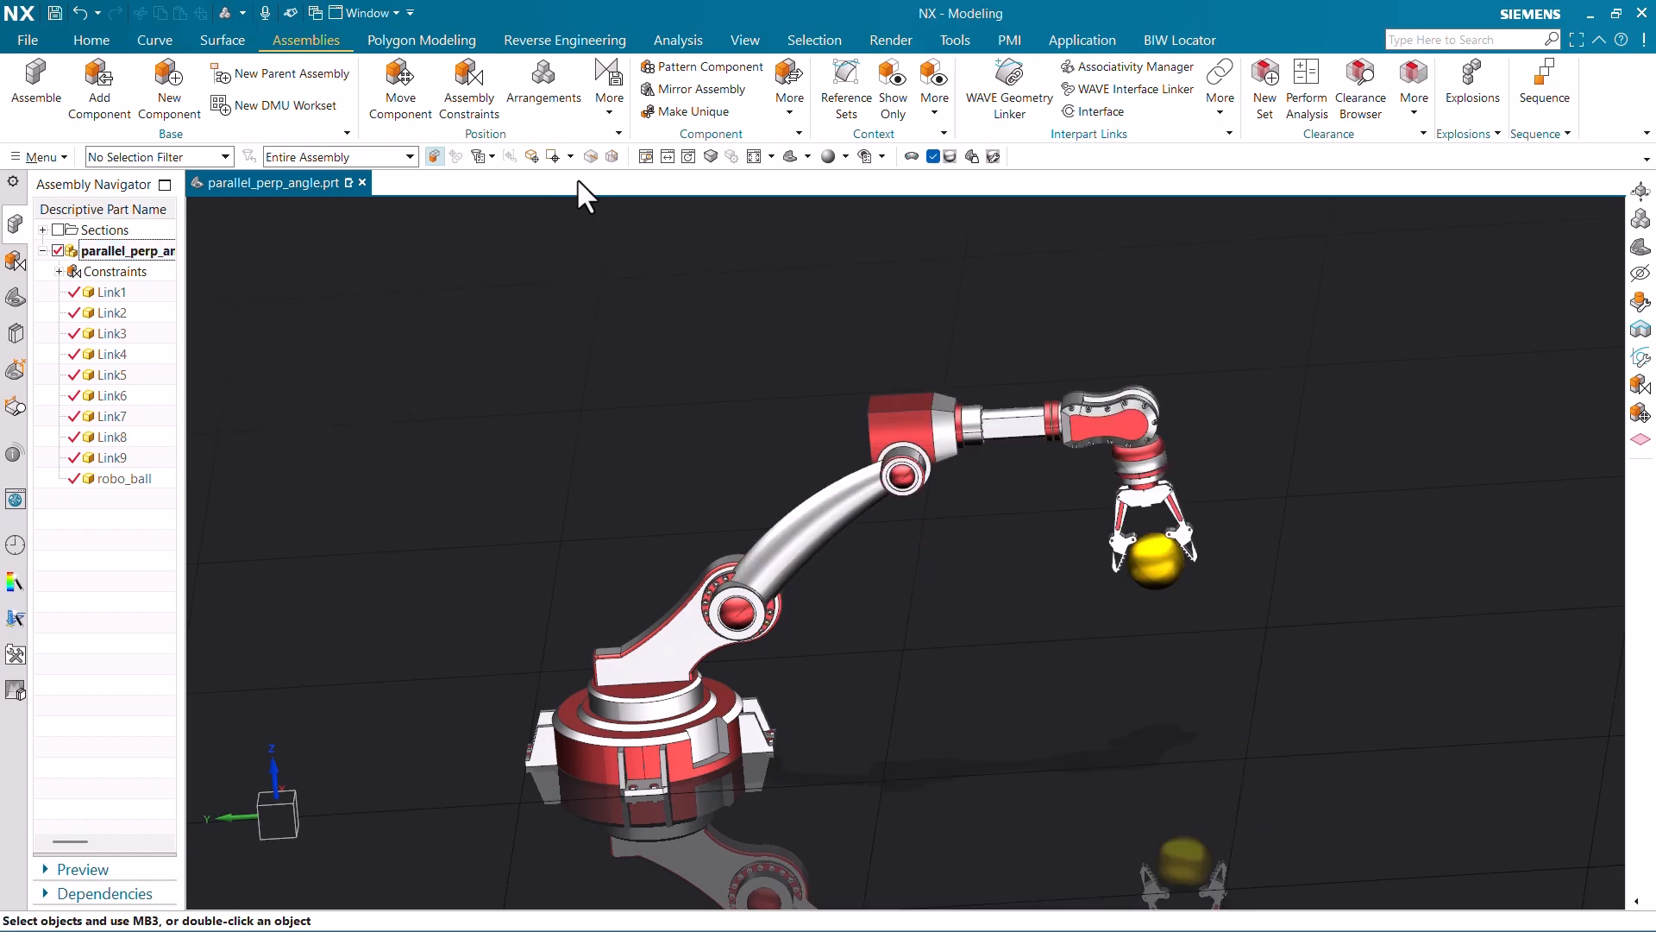
- Set Approaching as the active arrangement and move the Assembly Arrangements dialog aside
click(534, 94)
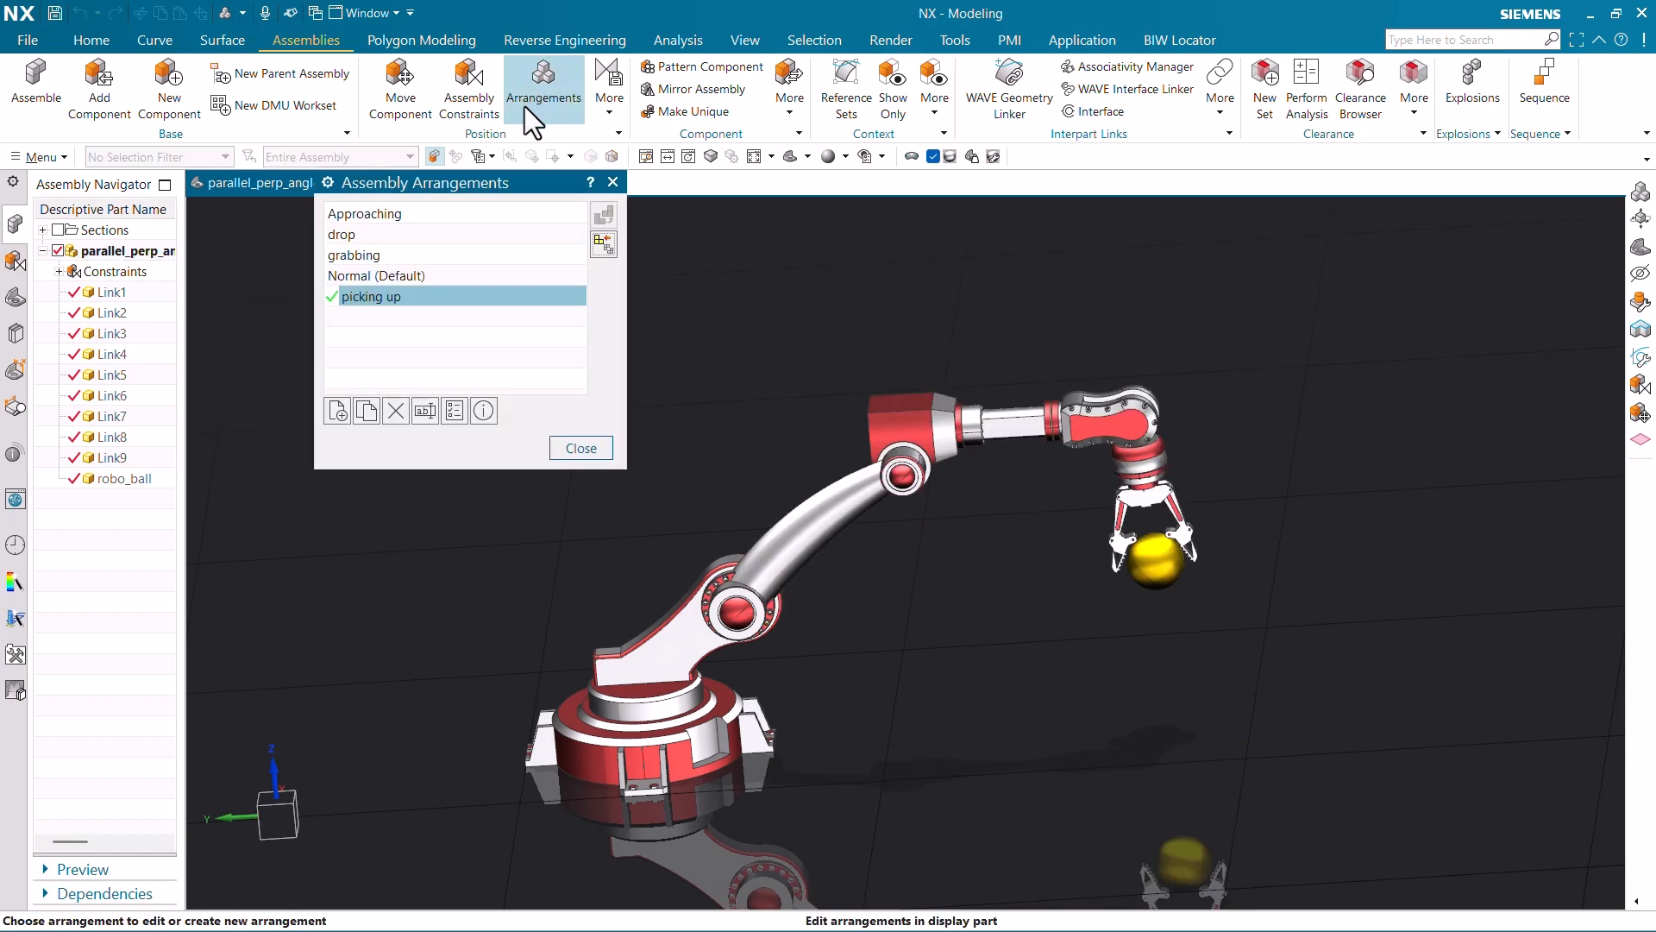
click(385, 216)
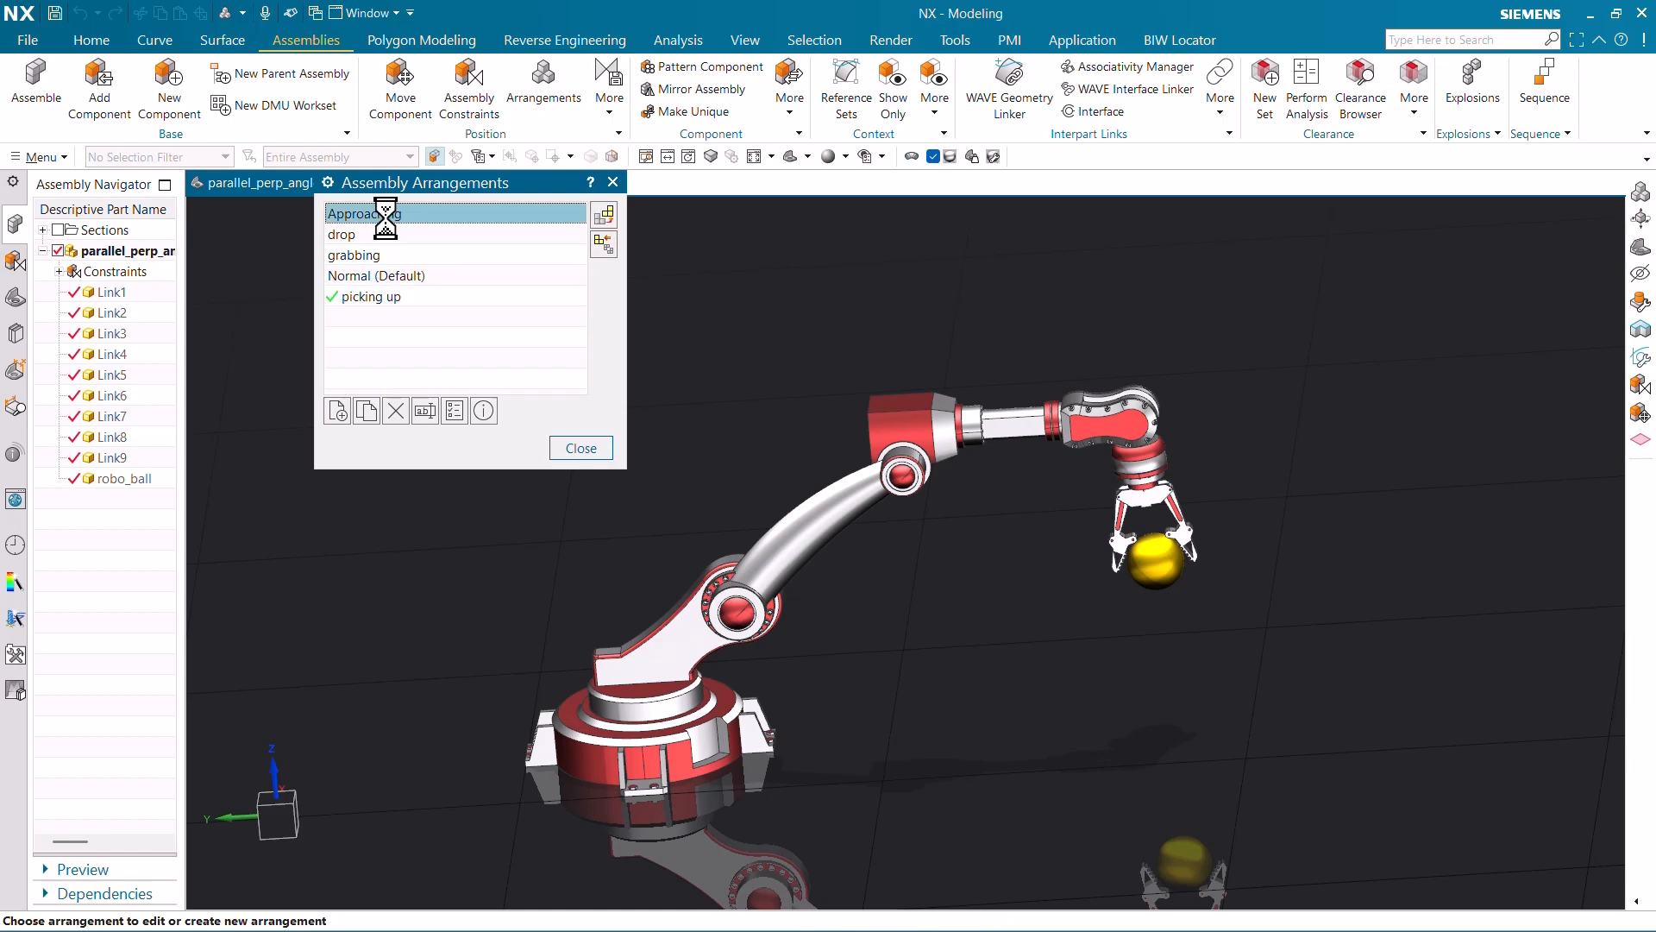
middle_drag(861, 436, 802, 516)
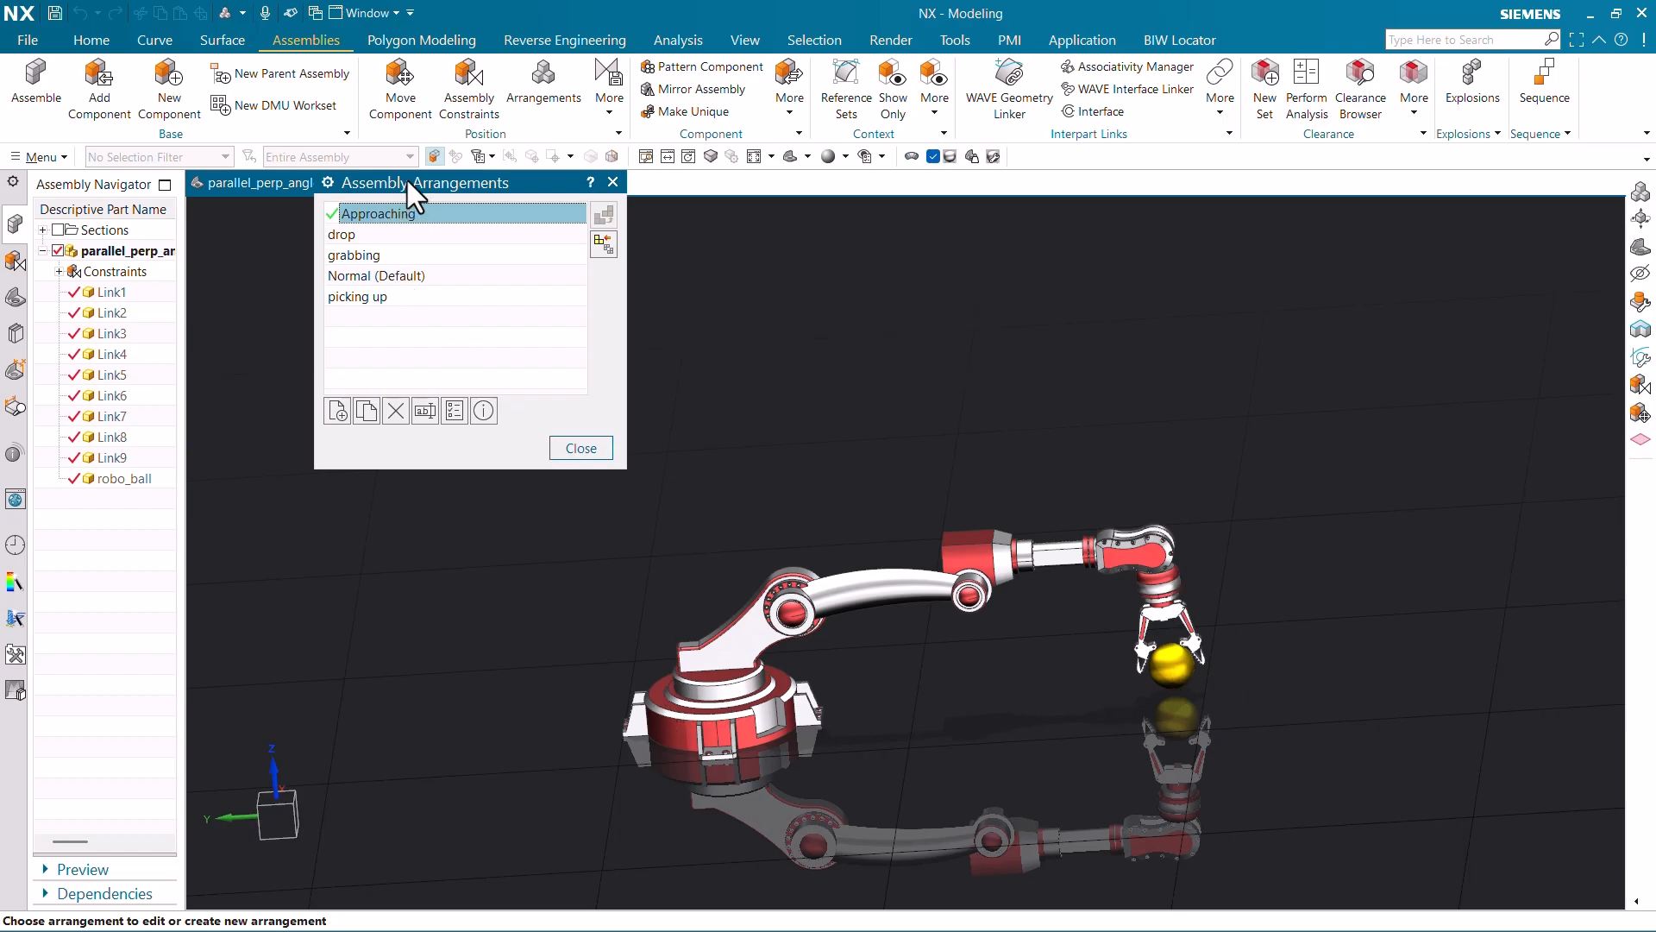
drag(407, 179, 179, 282)
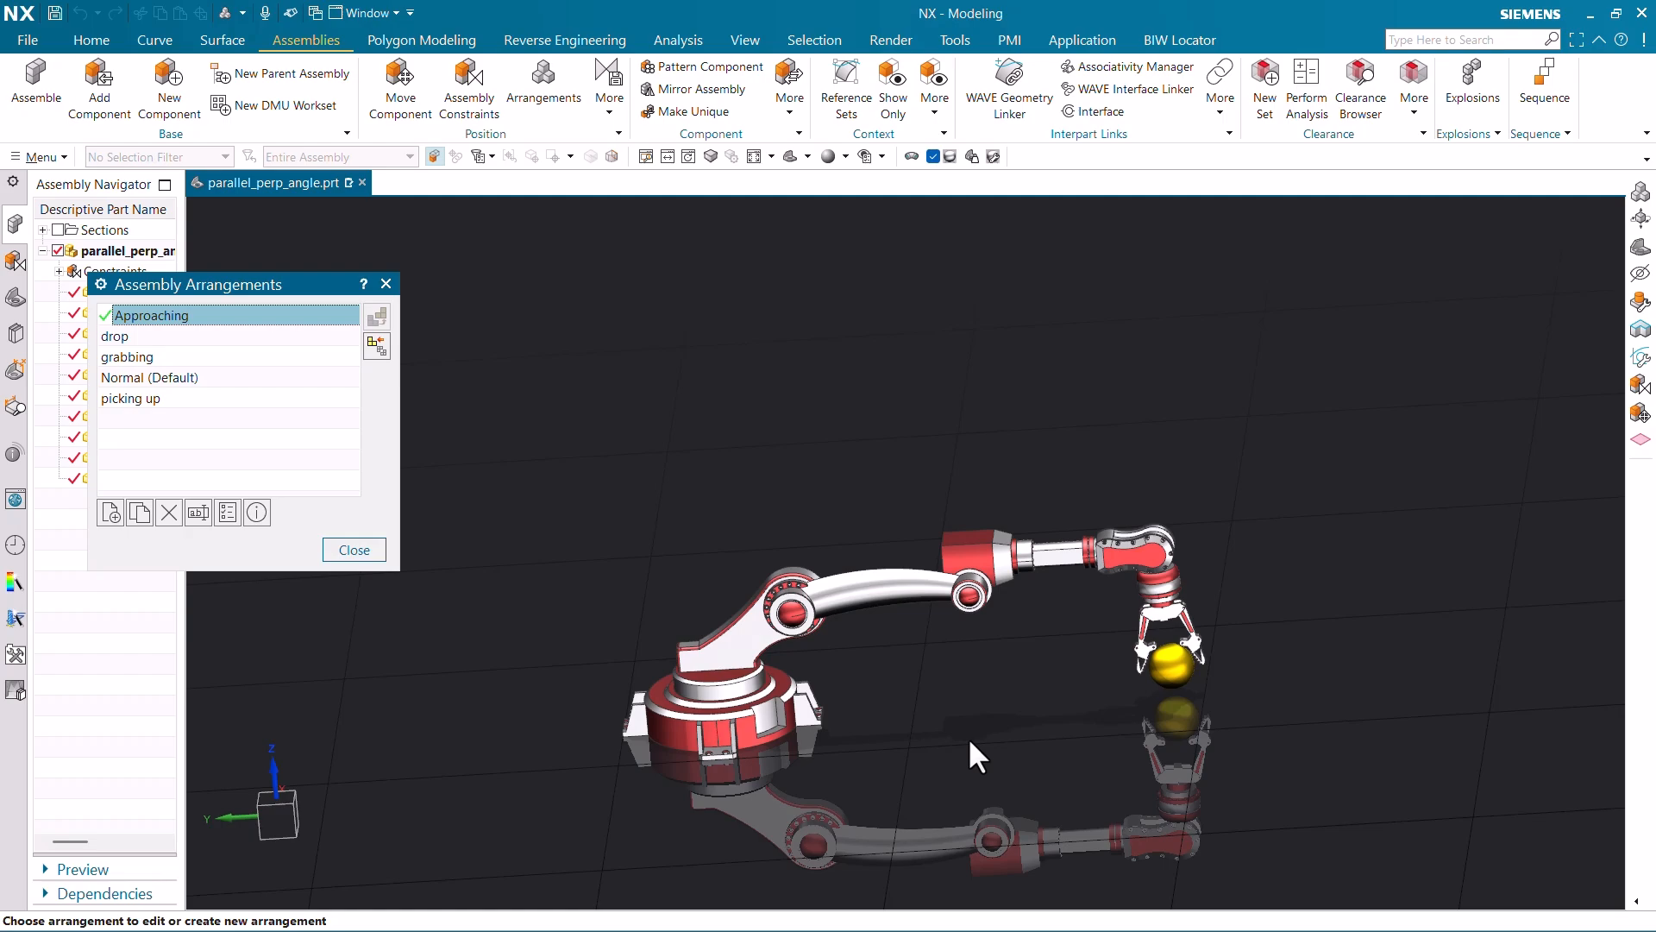
- Create an arrangement named cad2liv_90degree, make it active, and close the dialog
click(109, 521)
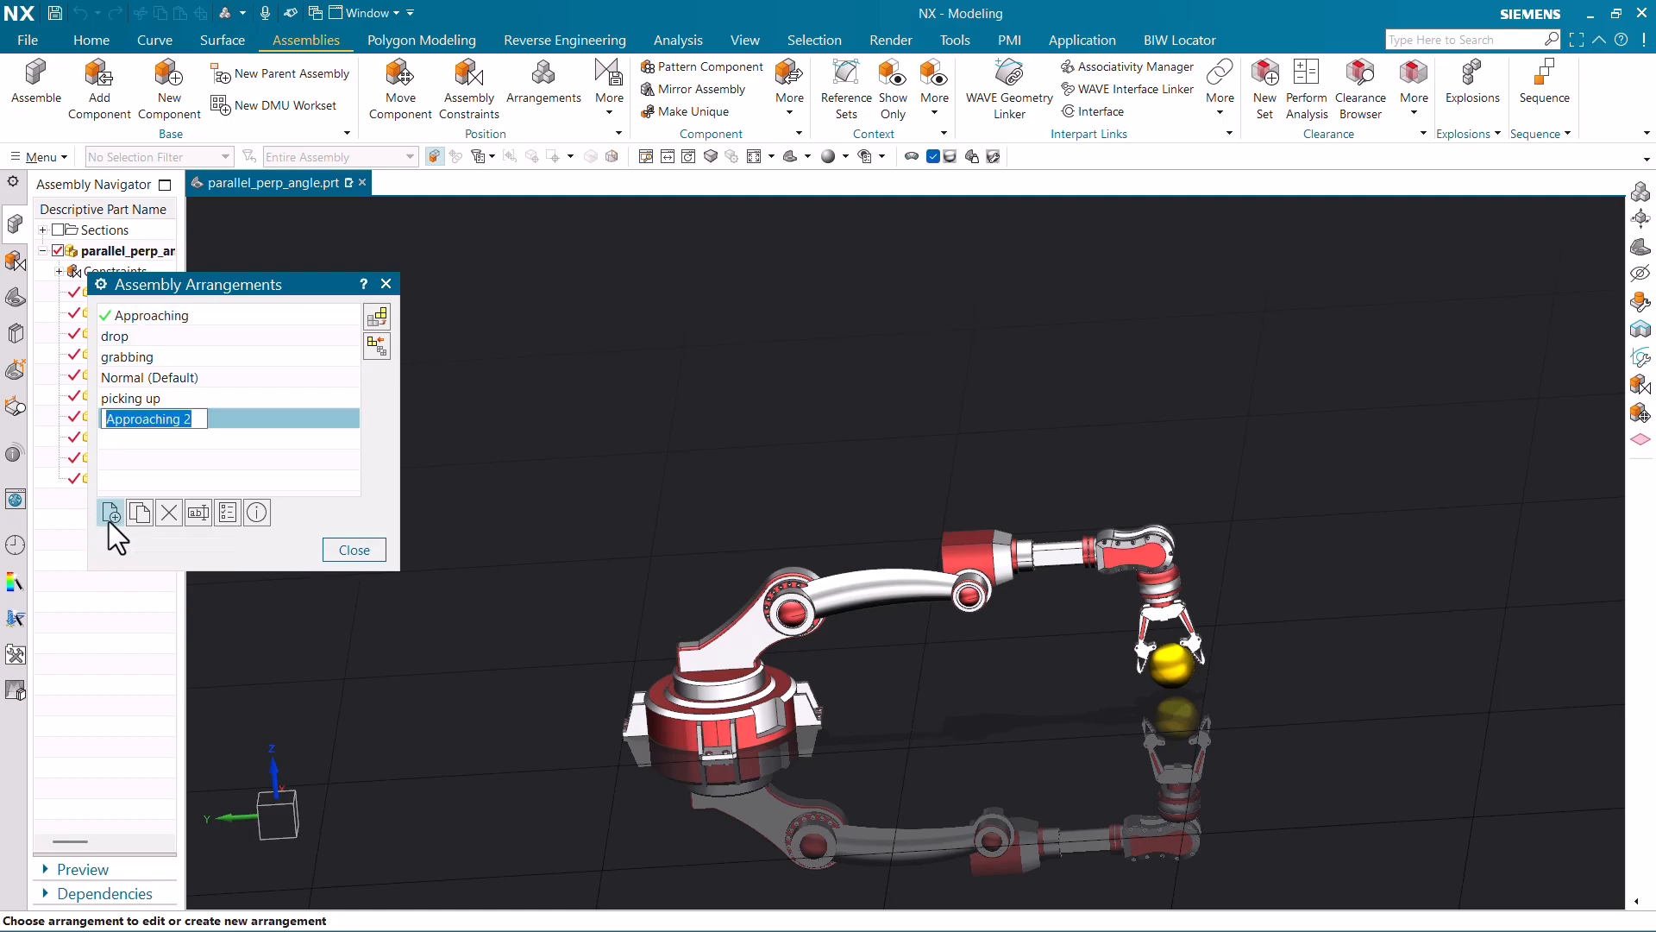
text(cad2liv_90degfre)
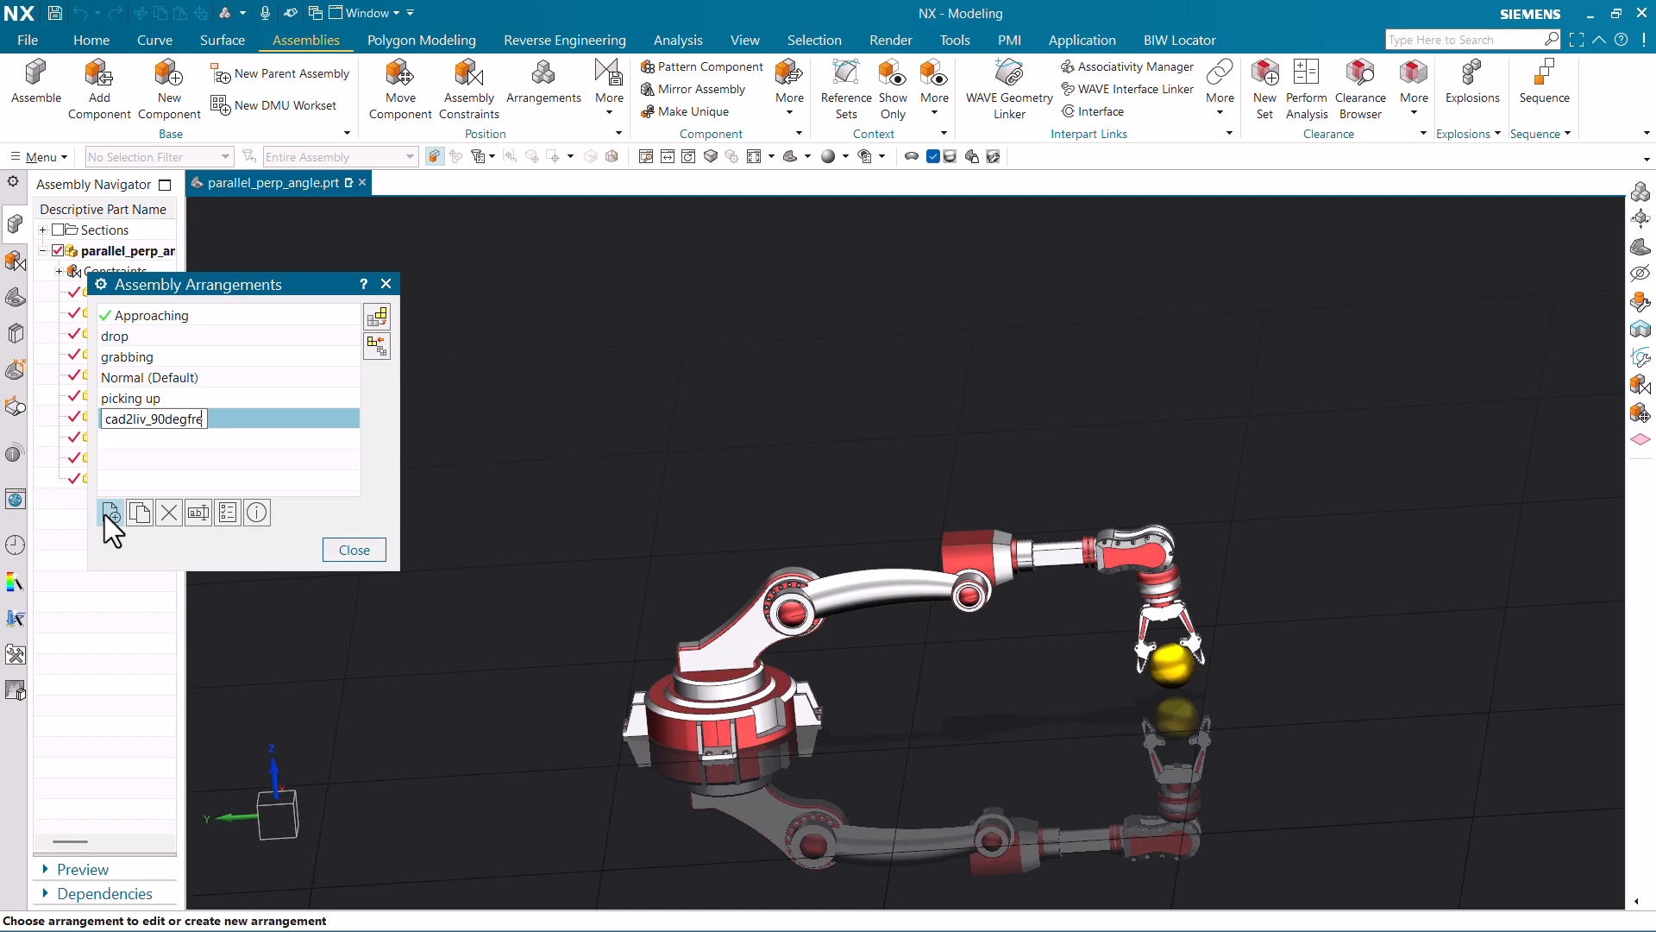
key(BackSpace)
key(BackSpace)
key(BackSpace)
text(ree)
key(Return)
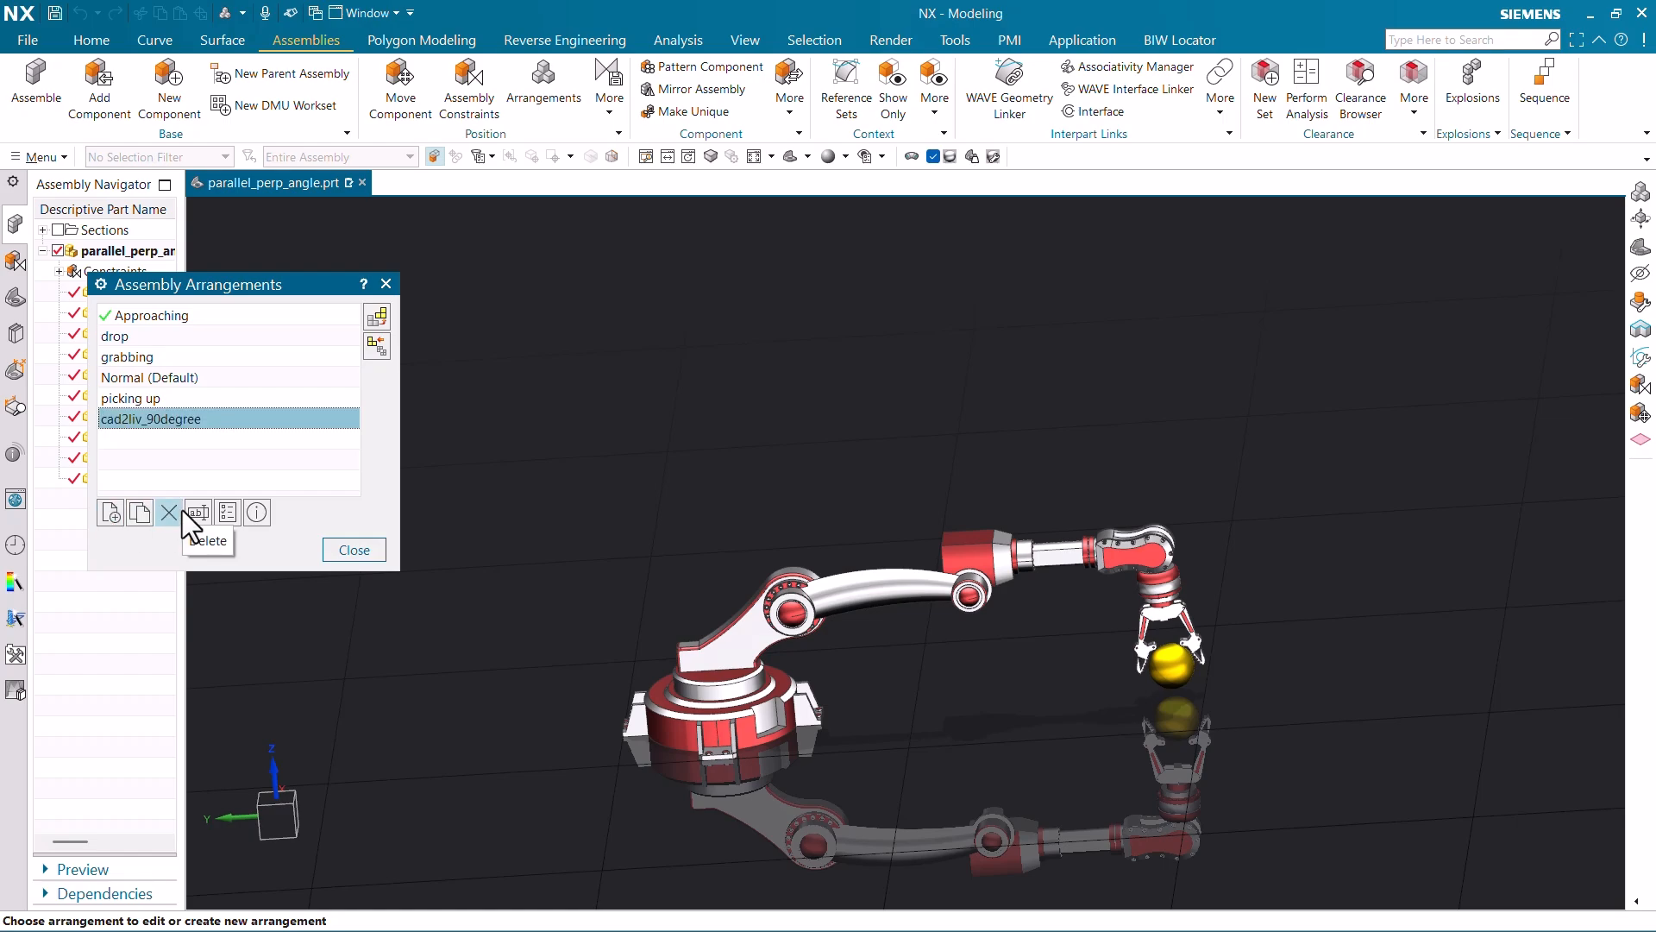
key(Return)
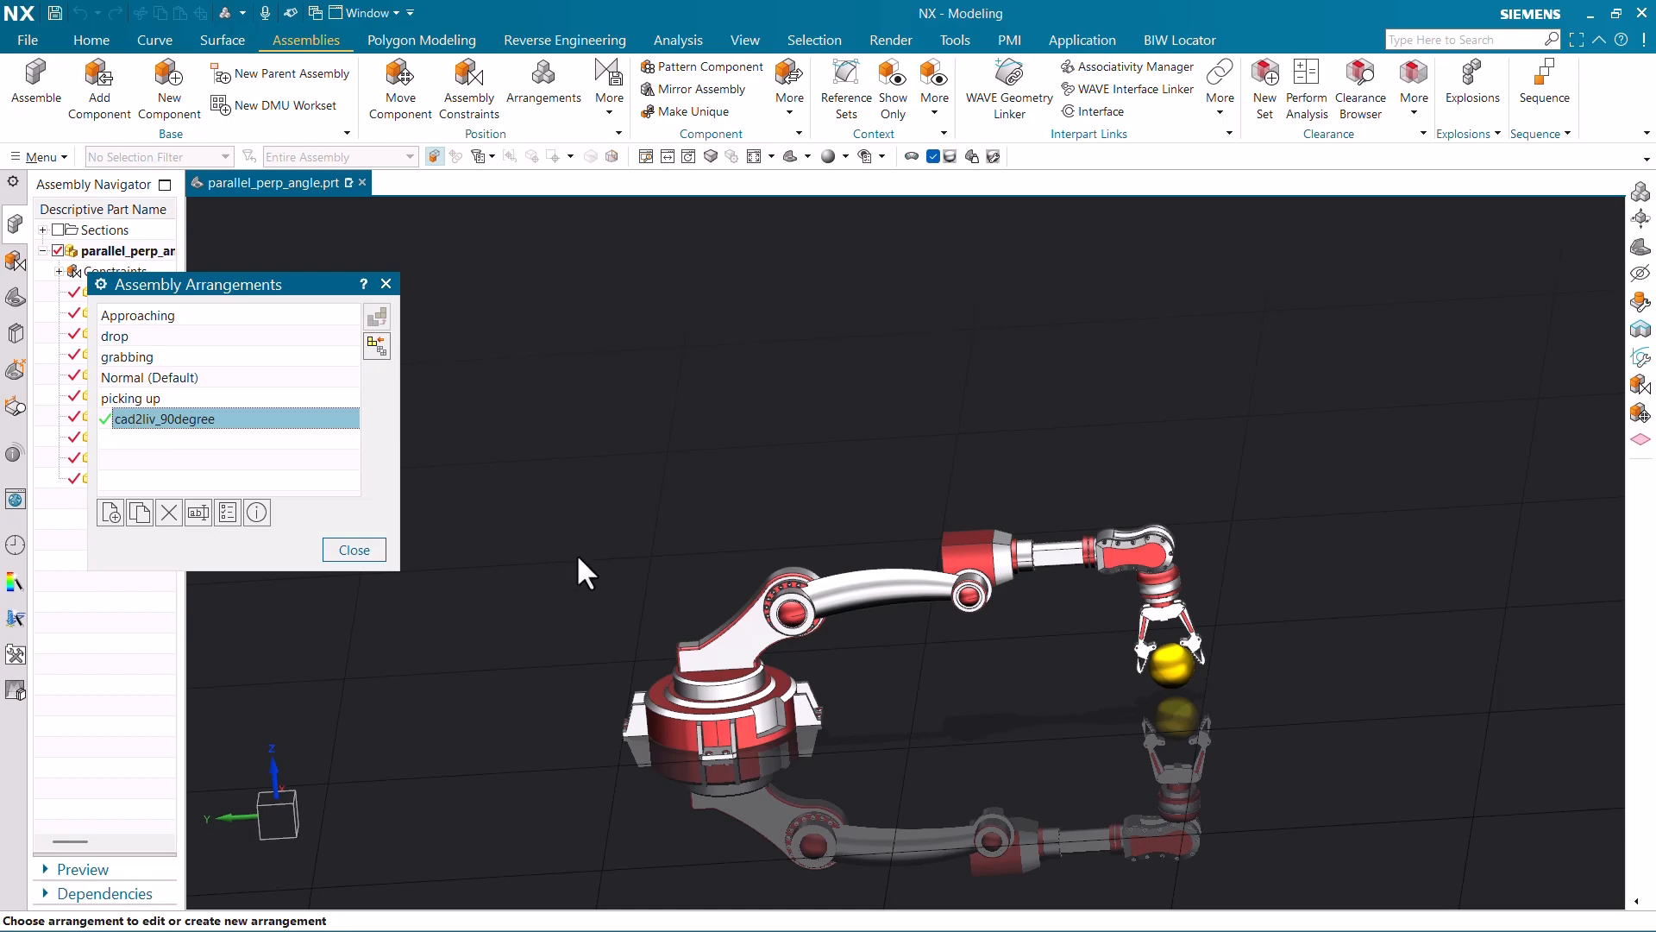
click(354, 550)
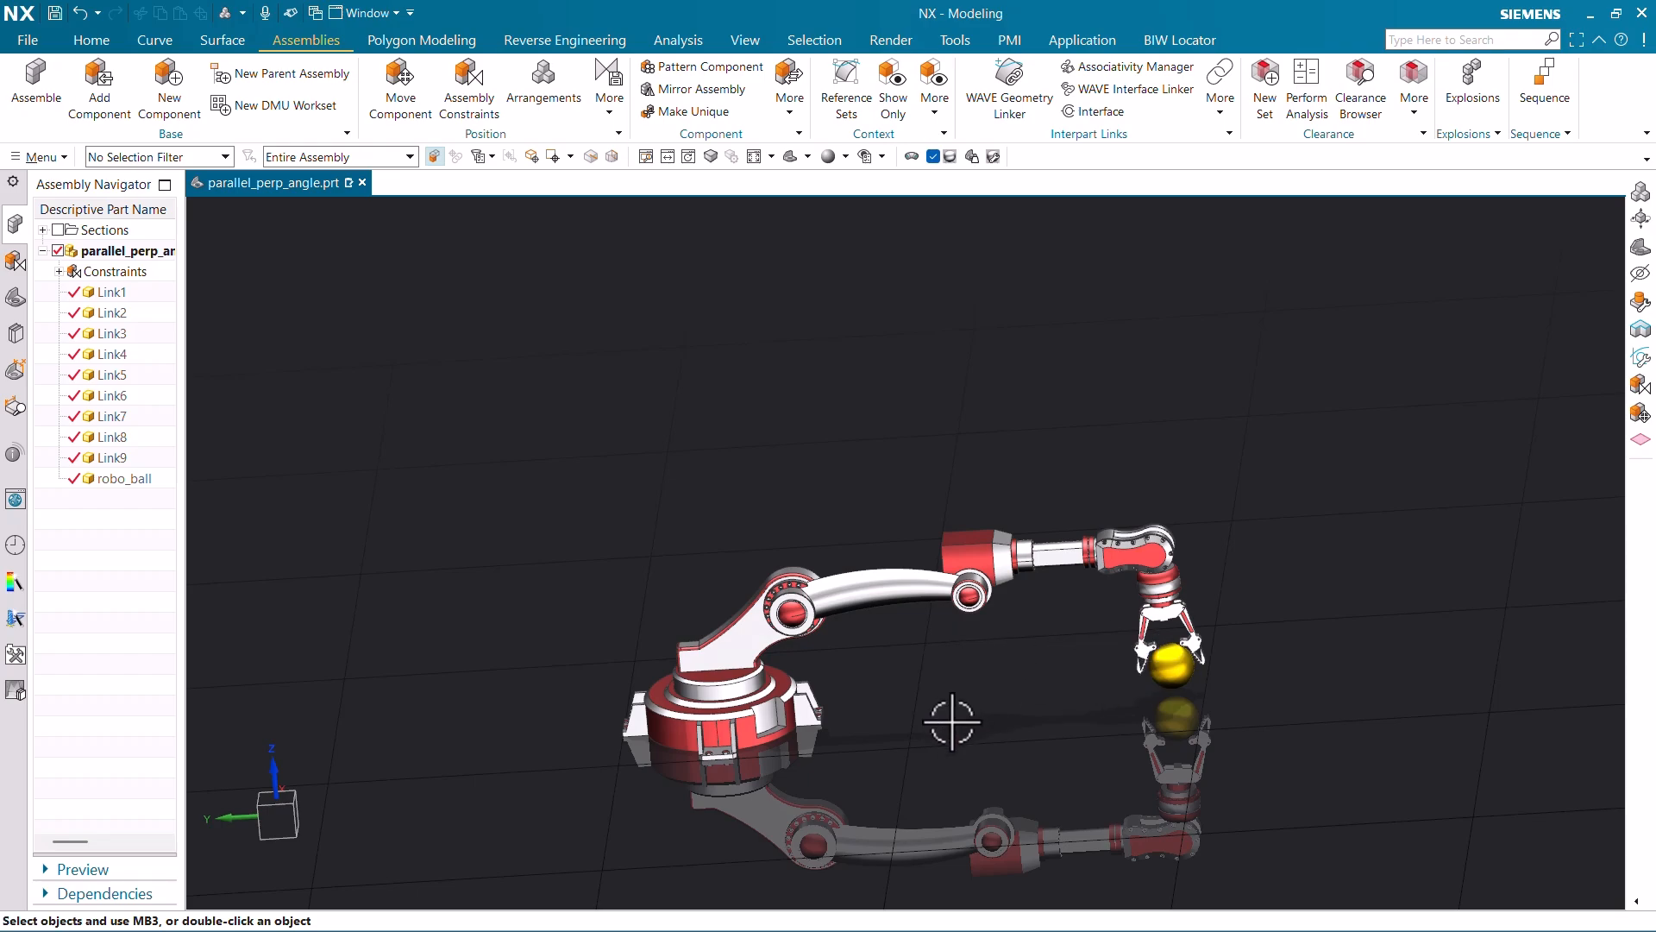
middle_drag(950, 721, 972, 792)
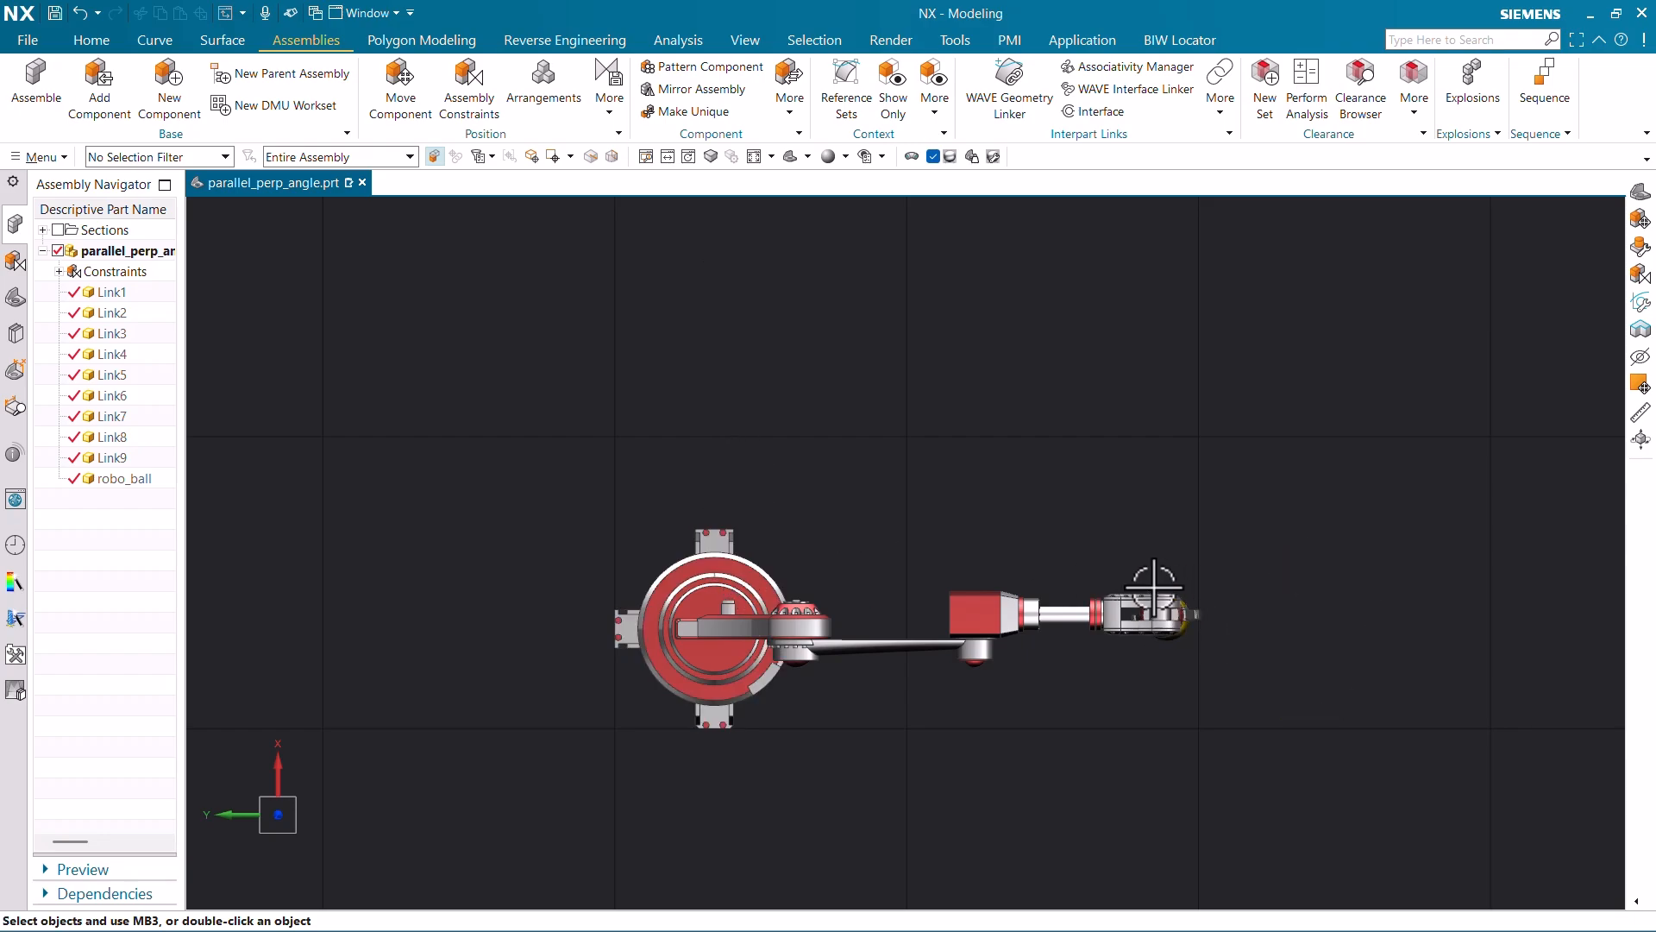
- Show the degrees of freedom of base link Link8
middle_drag(846, 662, 850, 546)
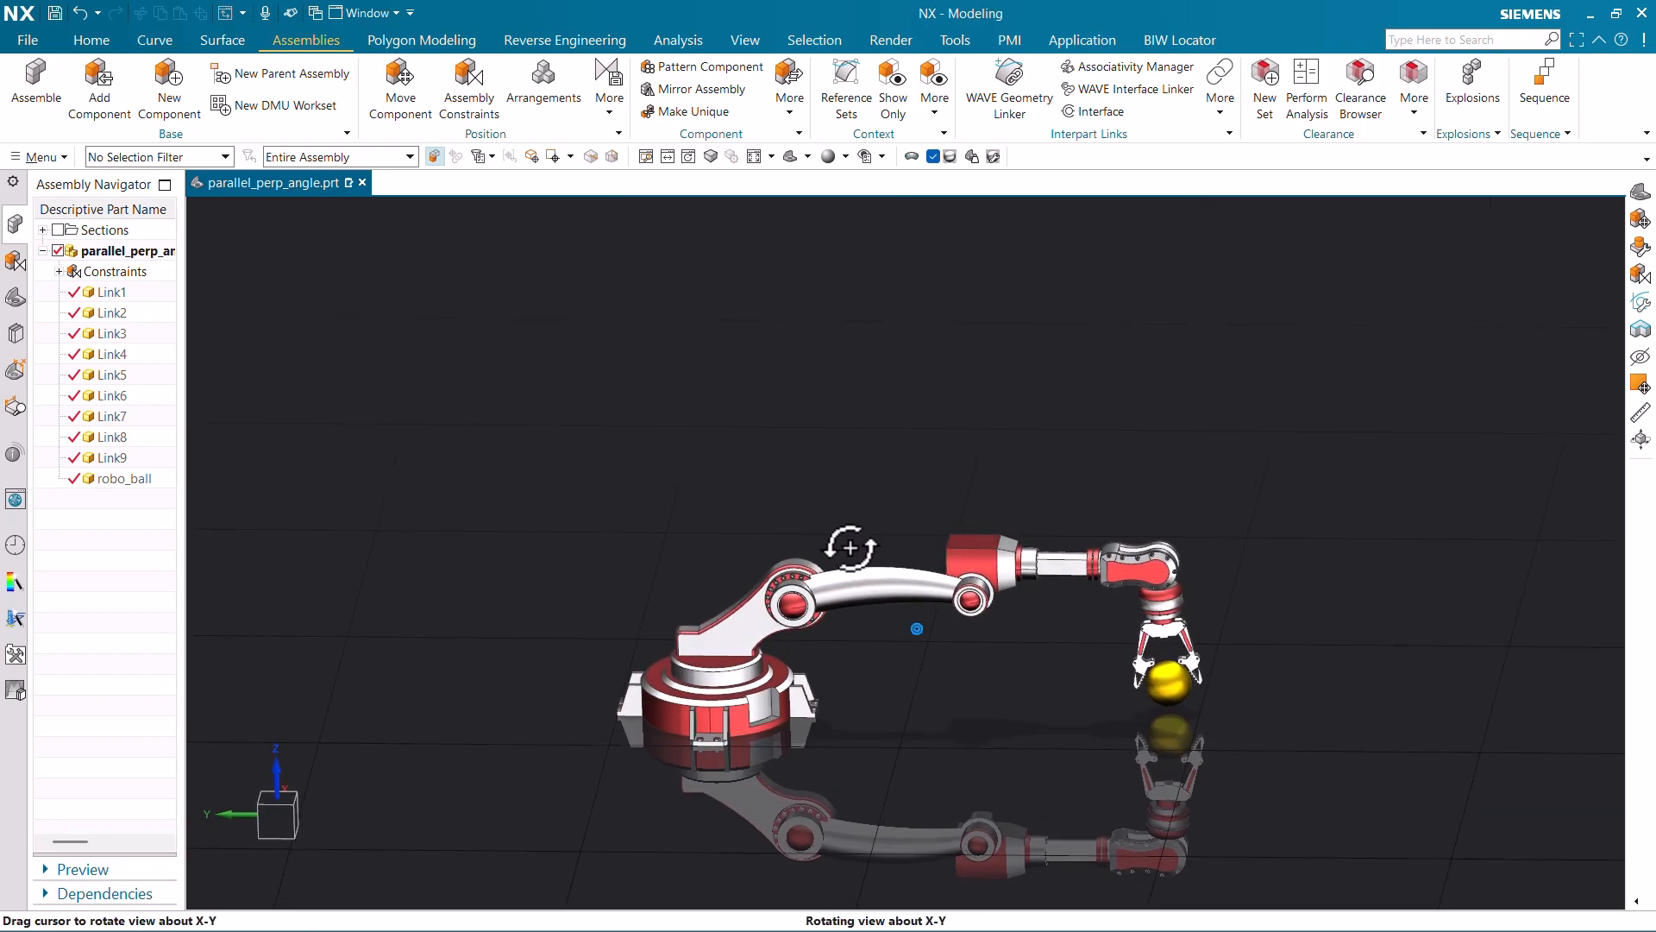
scroll(733, 666, up, 4)
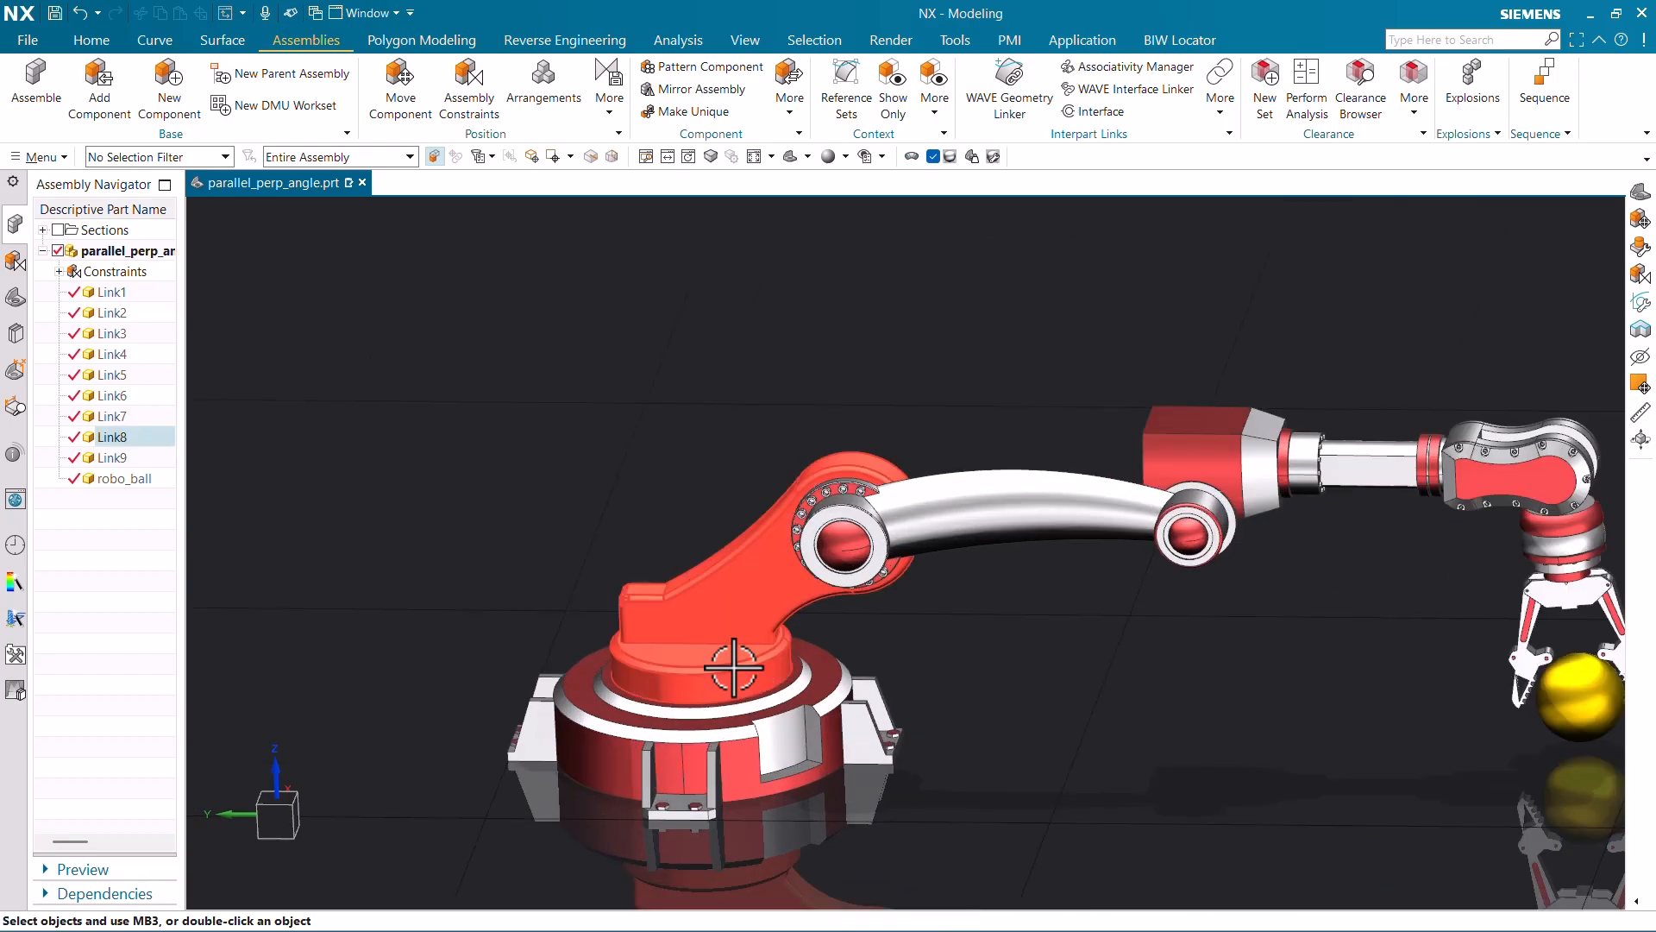
right_click(733, 667)
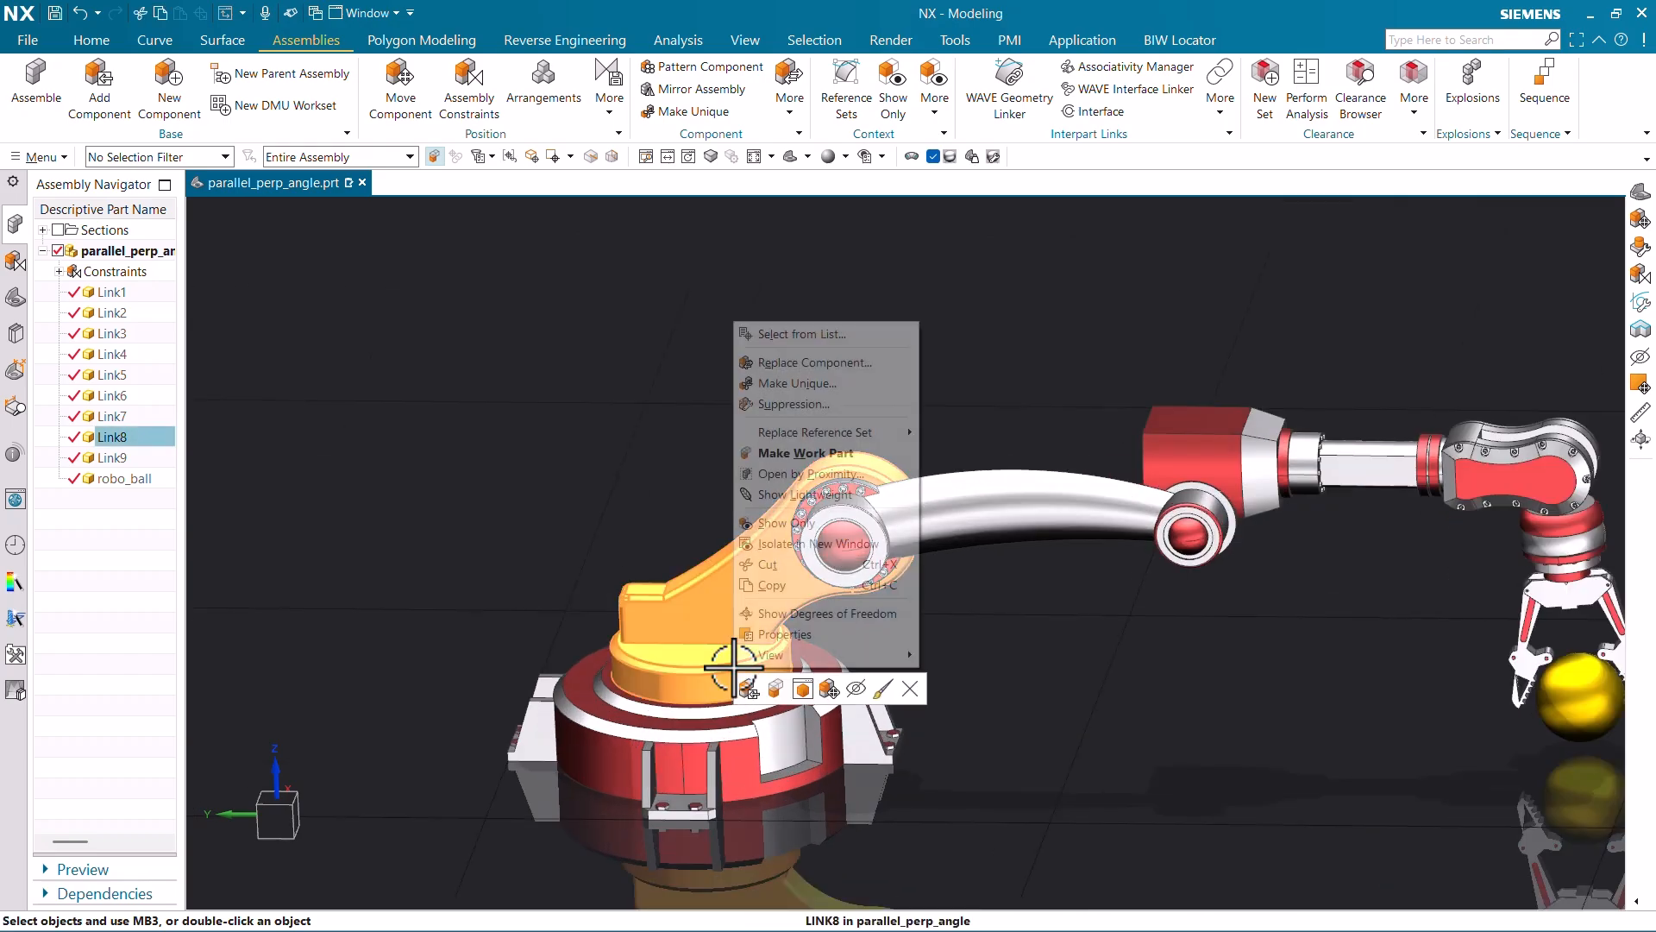
click(804, 613)
- Deselect Link8 and bring up its context actions again
mouse_move(747, 716)
middle_down()
mouse_move(758, 765)
mouse_move(768, 703)
middle_up()
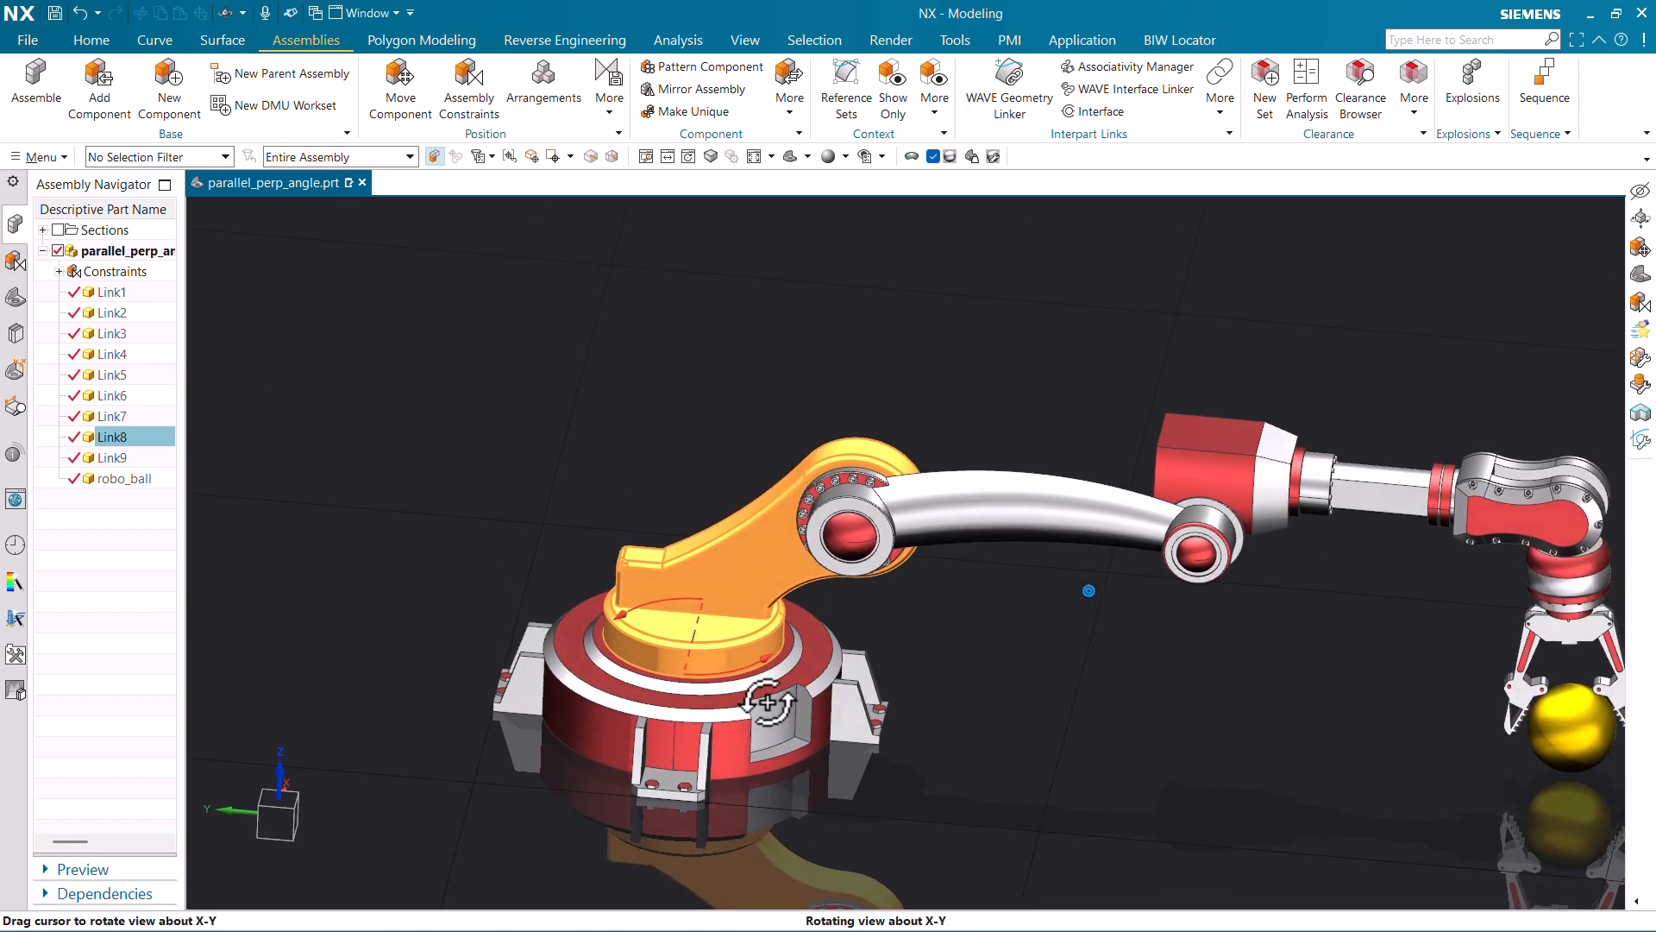
scroll(714, 552, down, 1)
key(Escape)
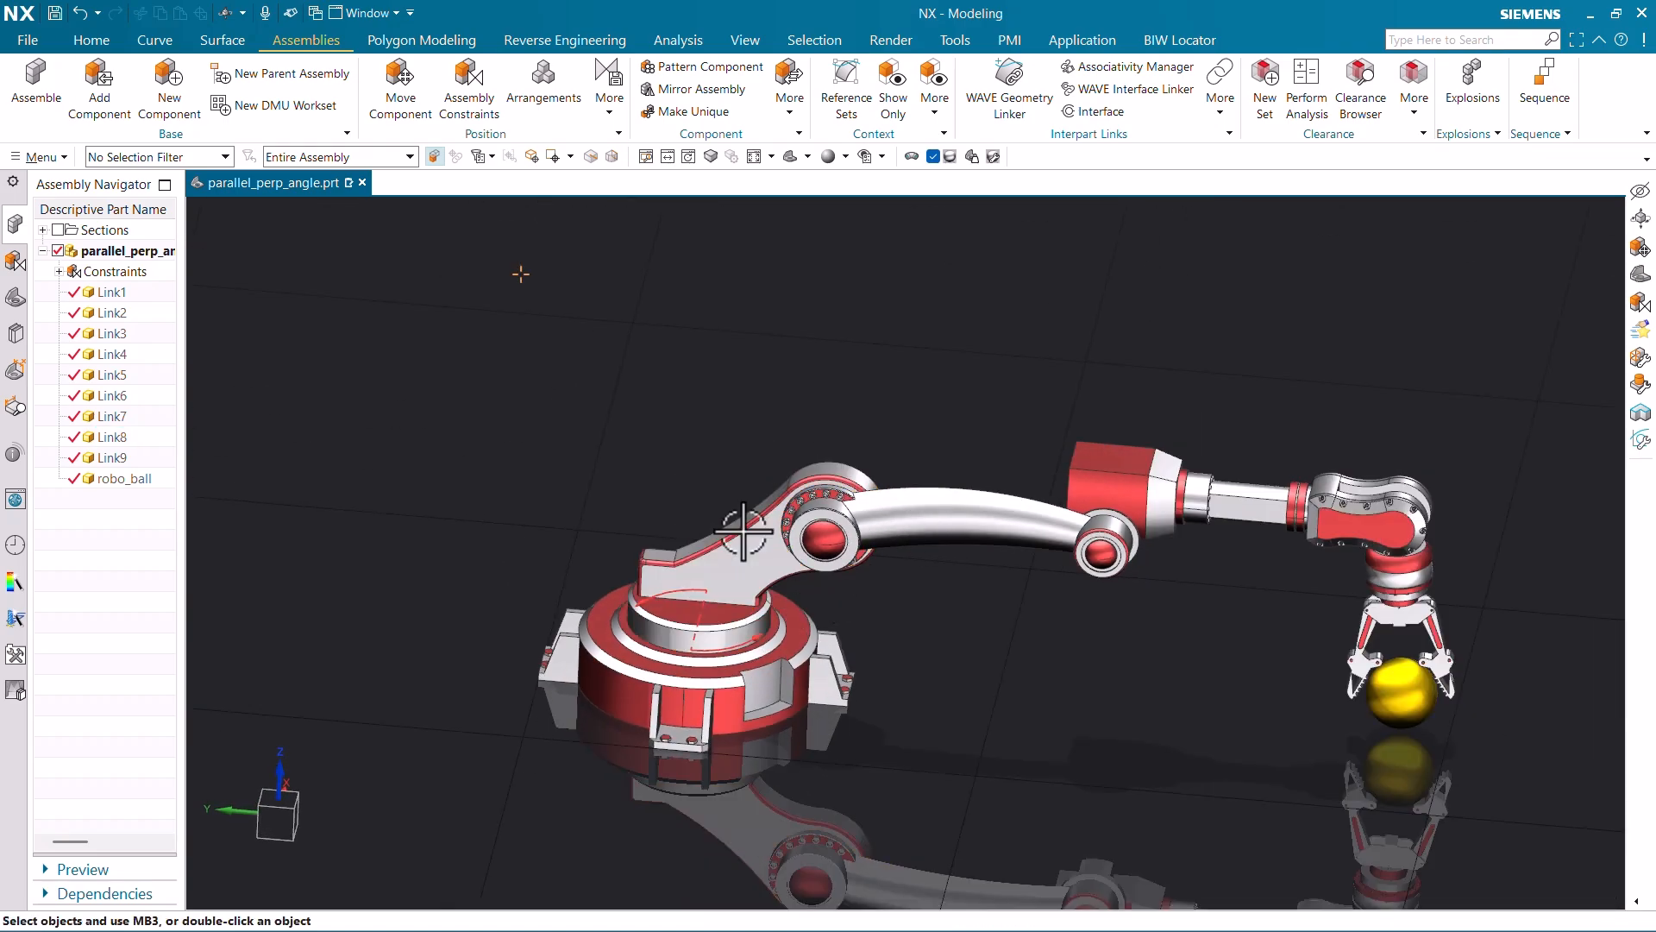
right_click(741, 604)
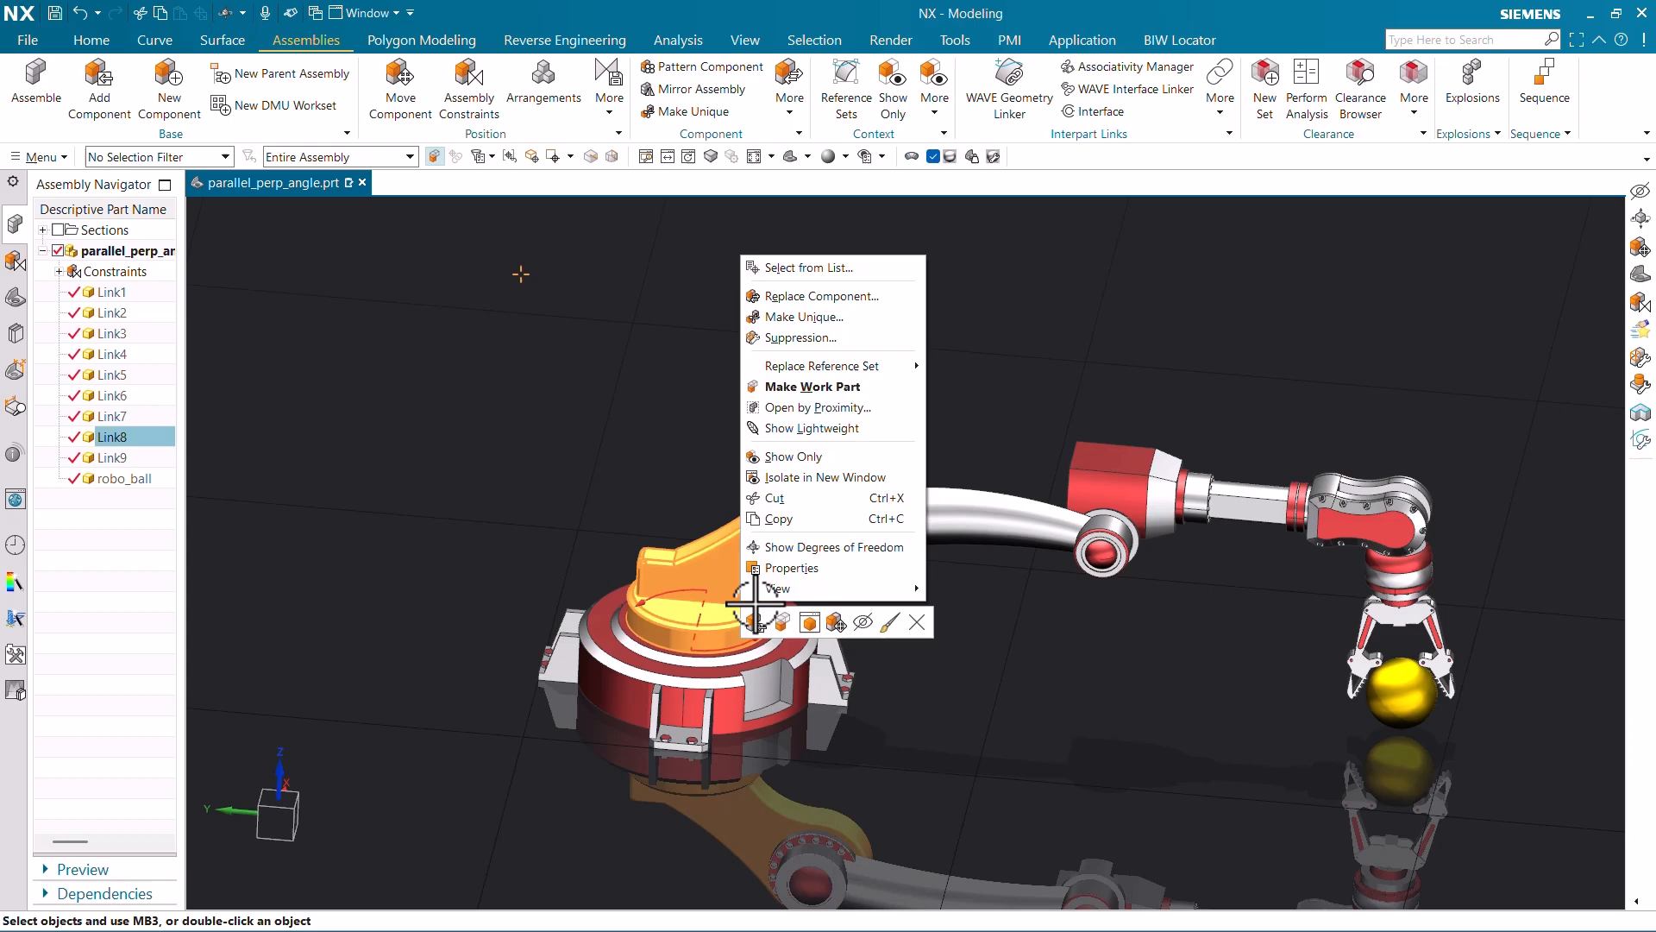
- Rotate base link Link8 90° about ZC with Move Component, then fit the view
click(834, 622)
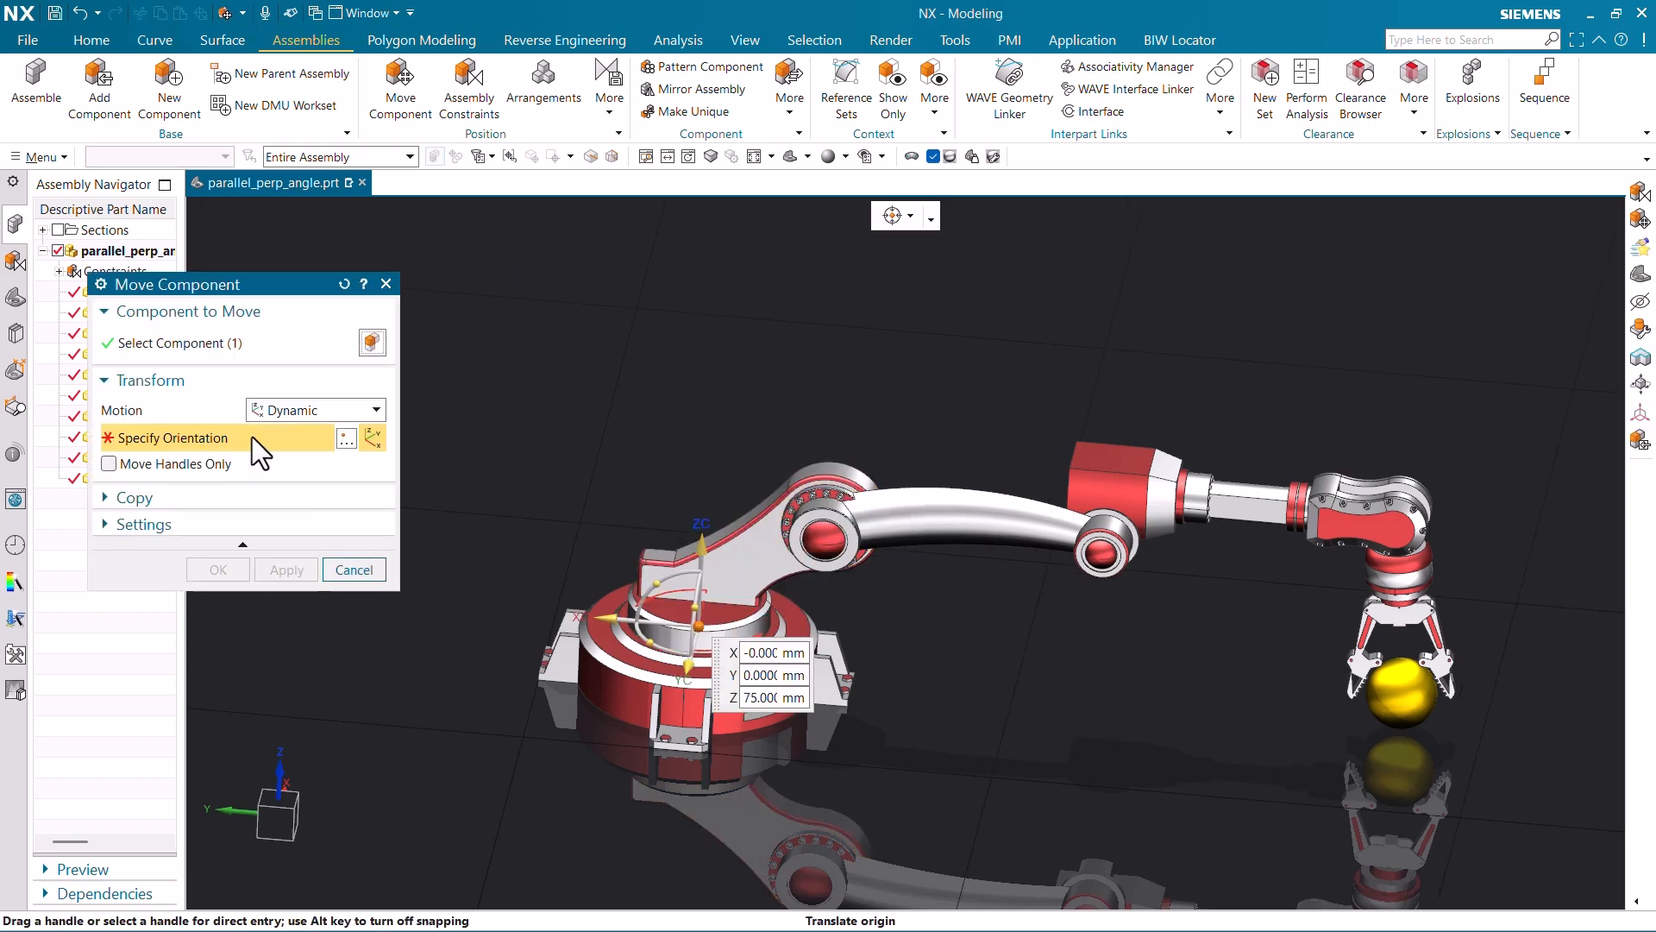
click(638, 651)
text(90)
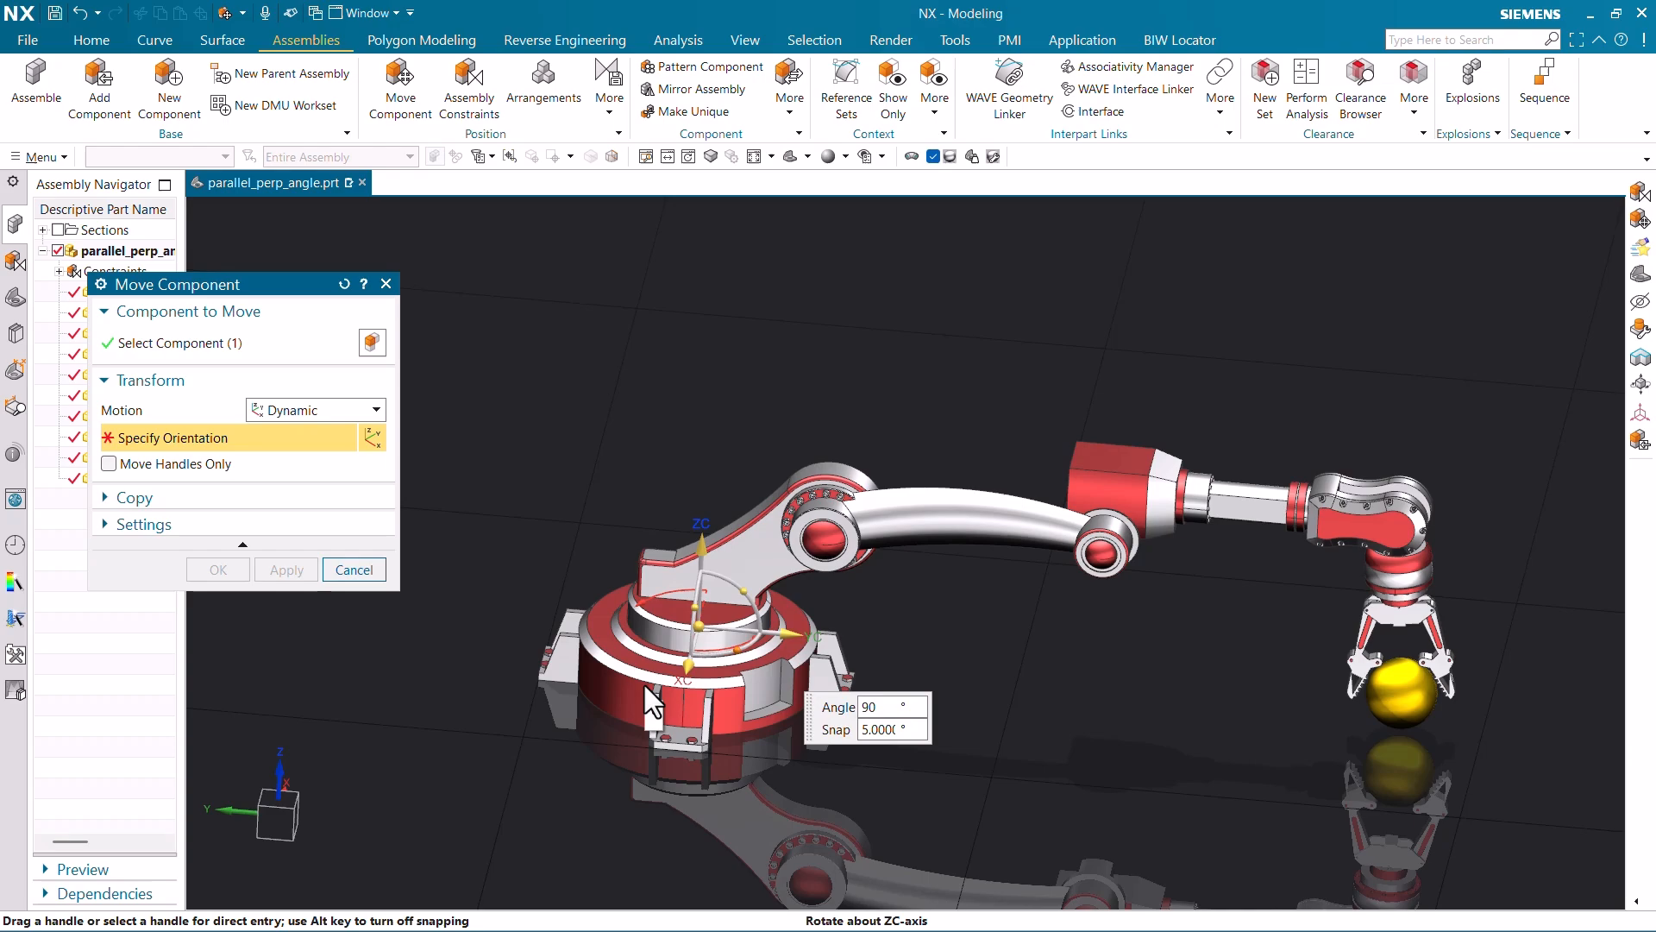
key(Return)
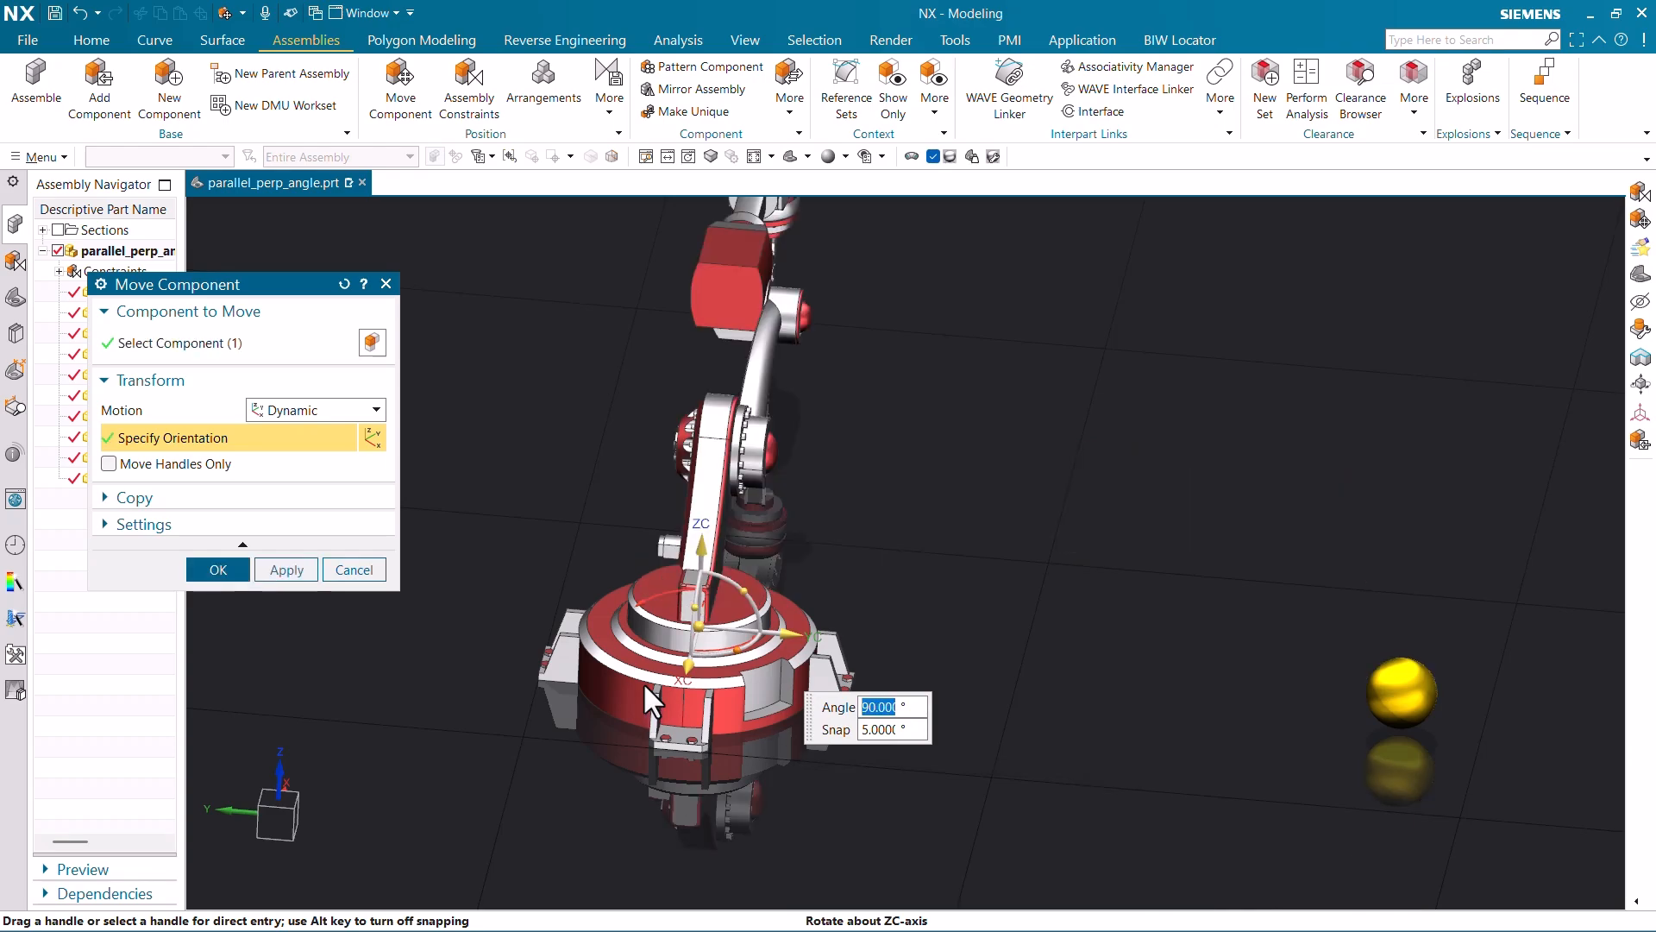
click(220, 569)
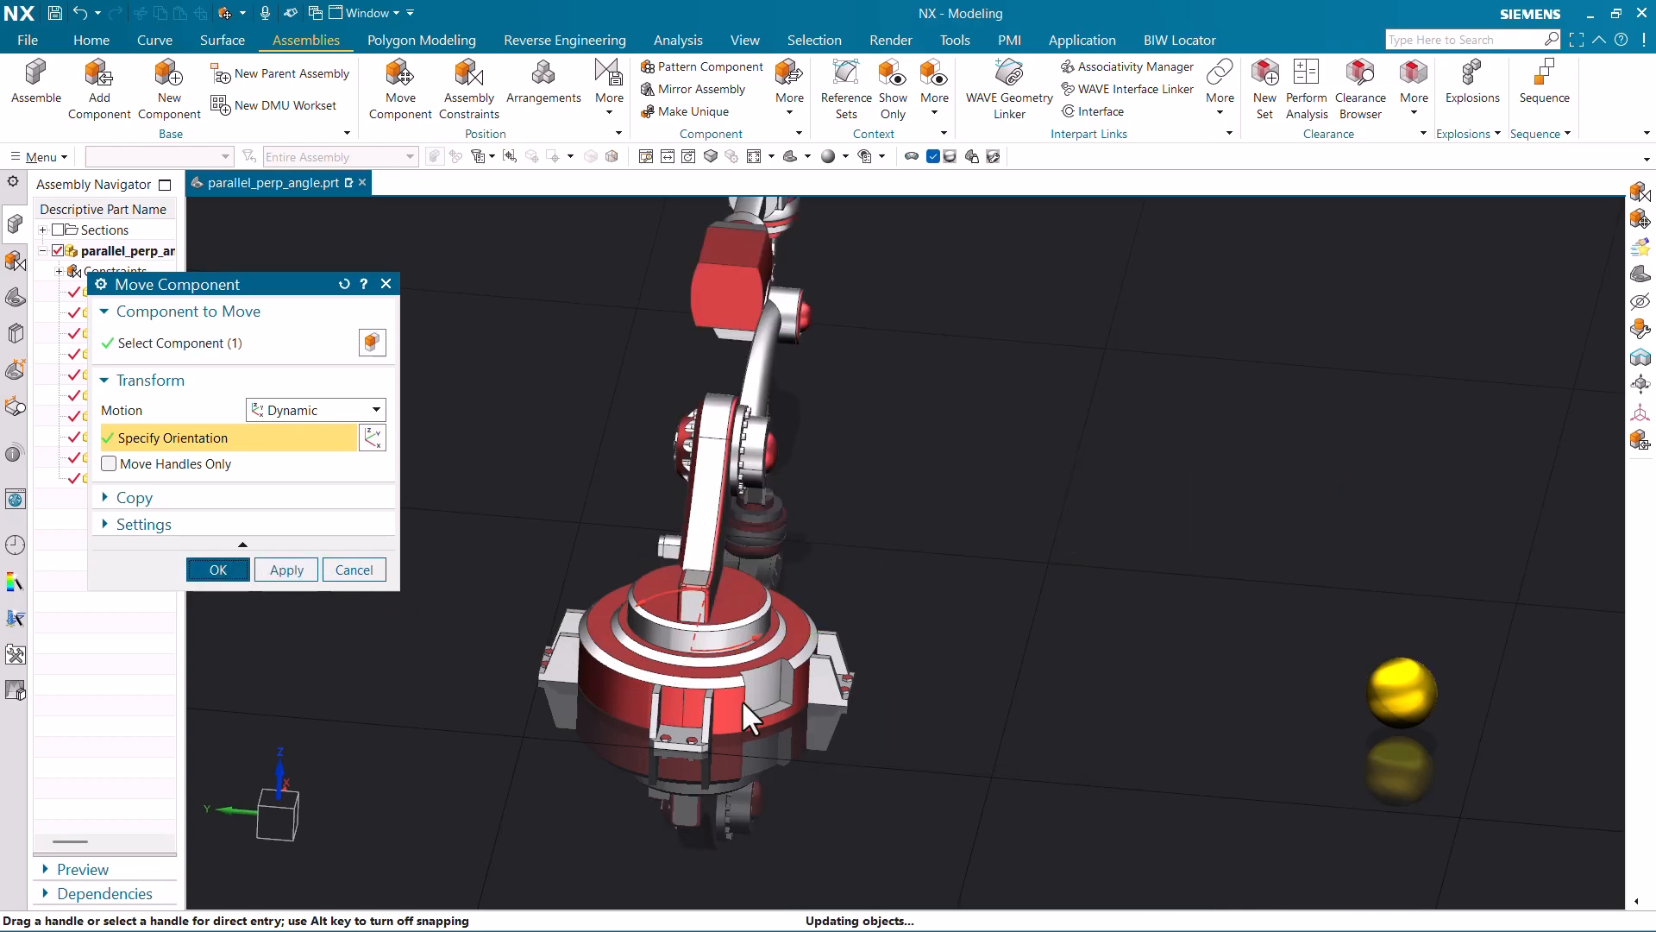
middle_drag(742, 698, 912, 750)
key(ctrl+f)
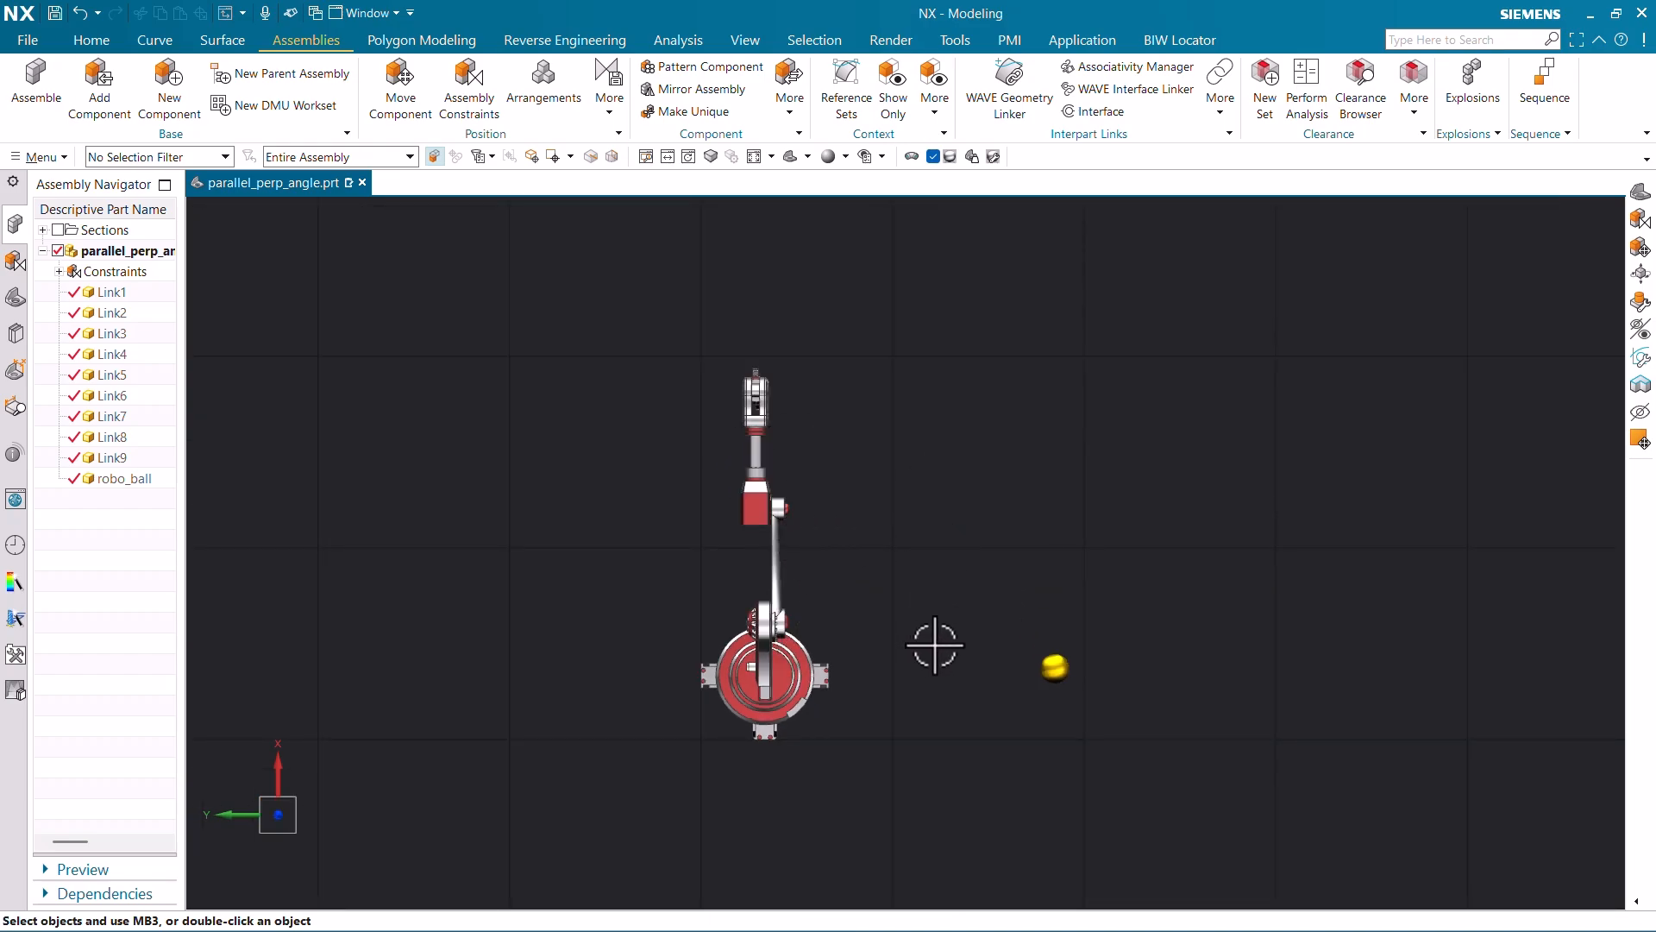
- View the rotated arm in the trimetric Home view, zoomed out slightly
key(Home)
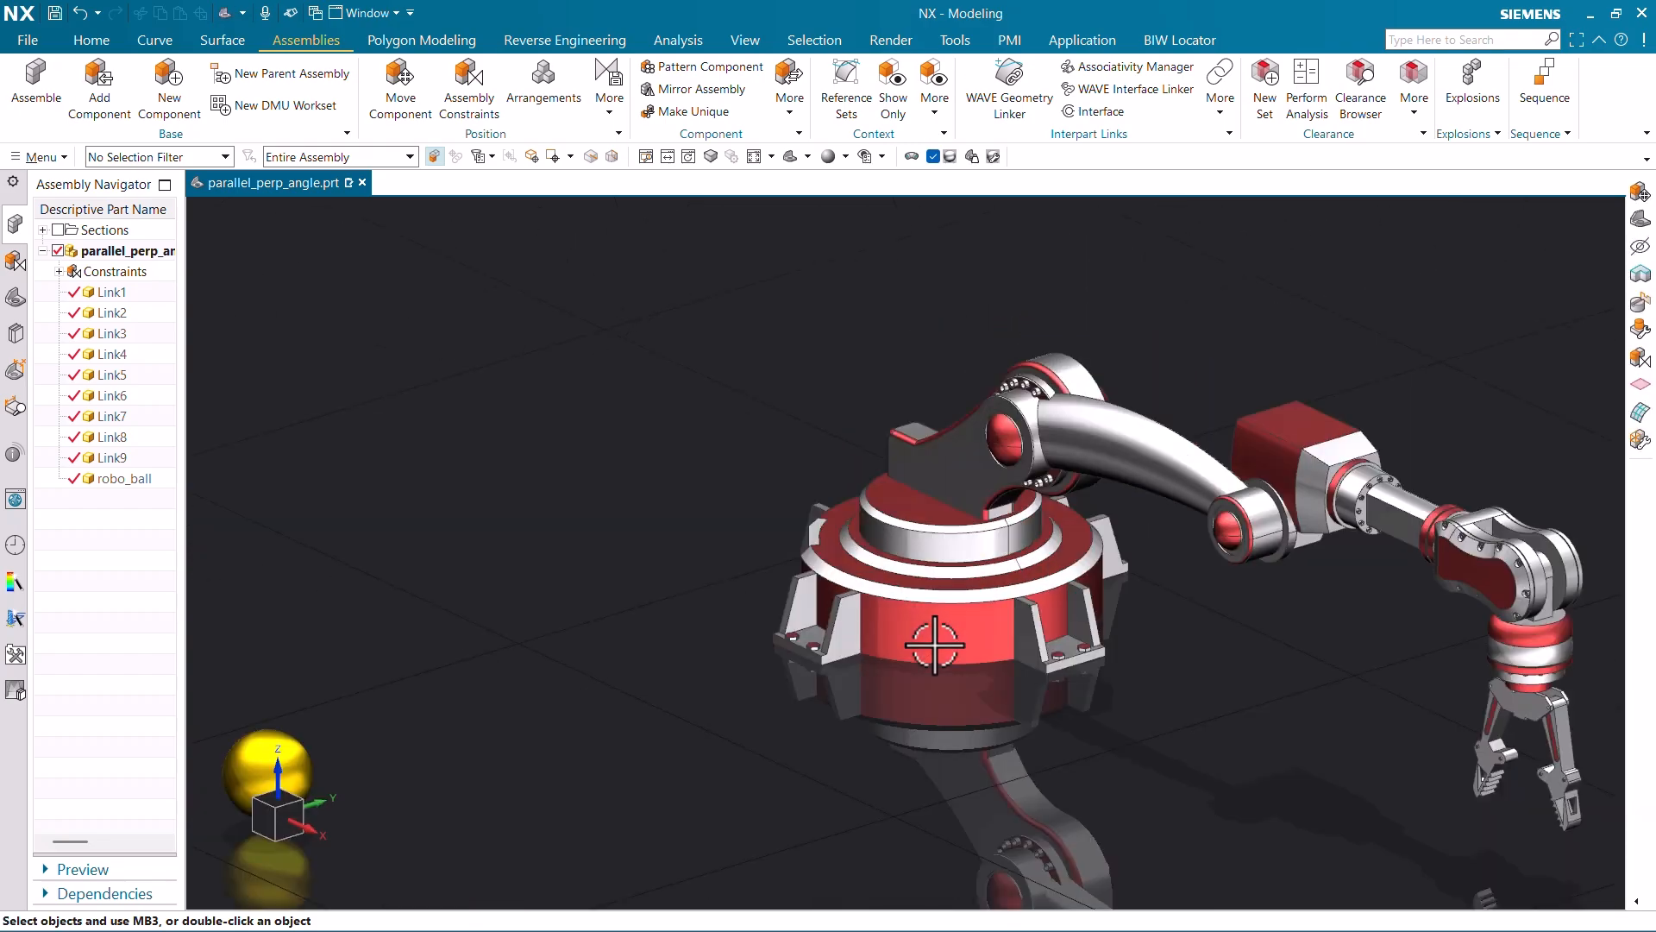
middle_drag(939, 578, 972, 599)
key(Home)
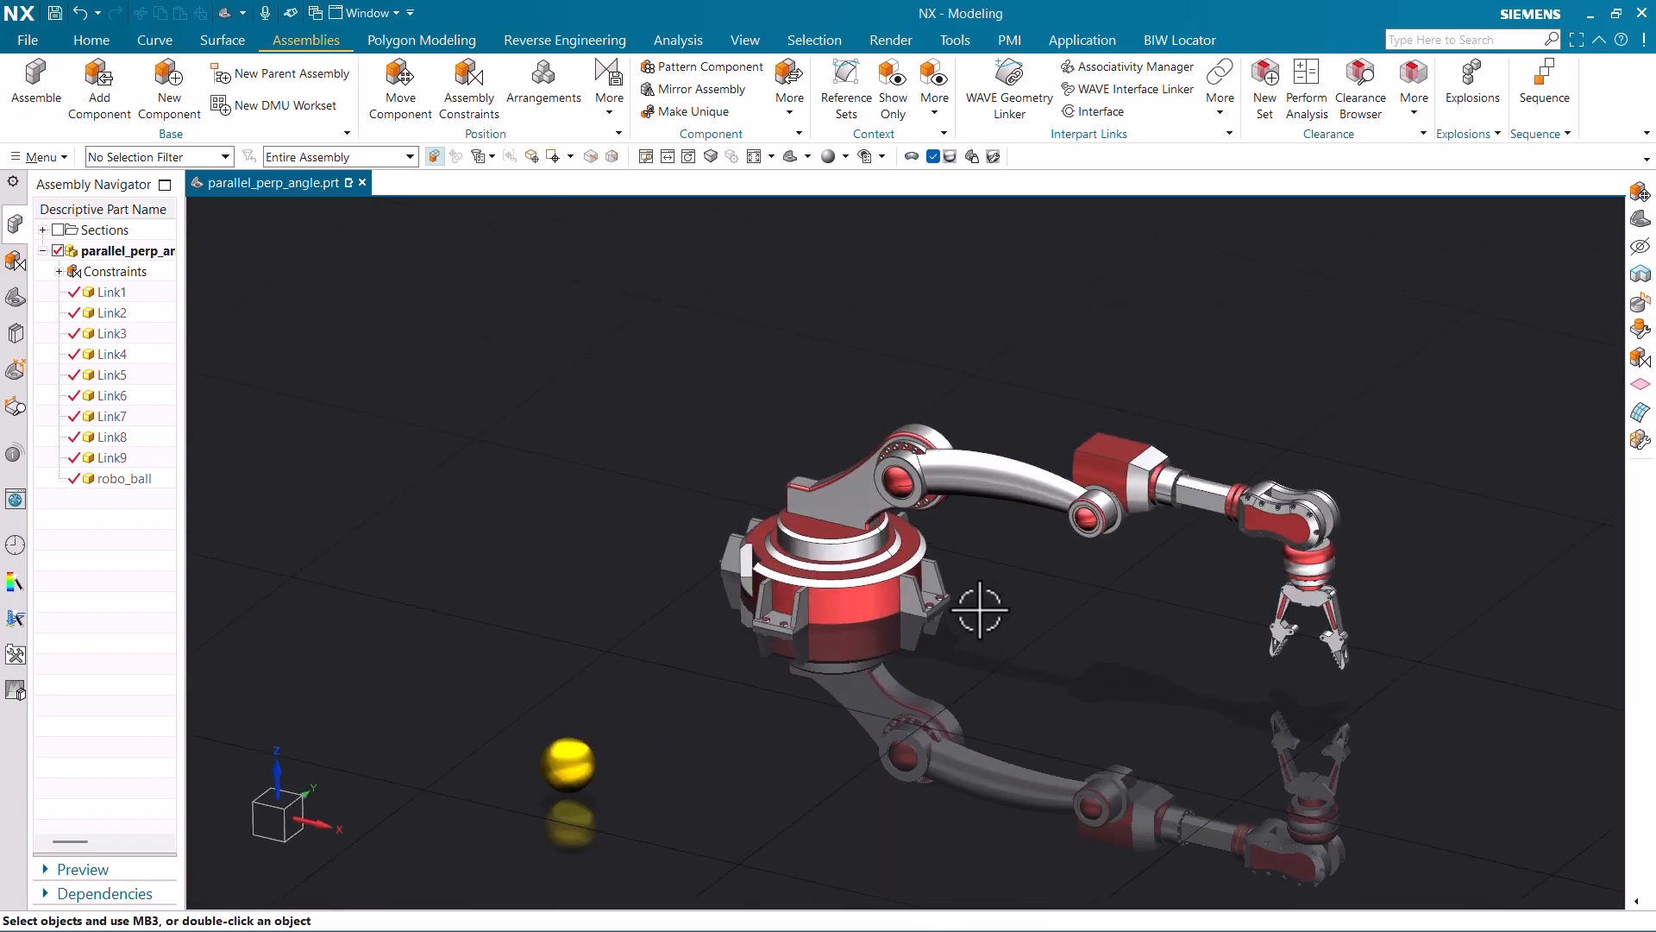
scroll(903, 483, down, 2)
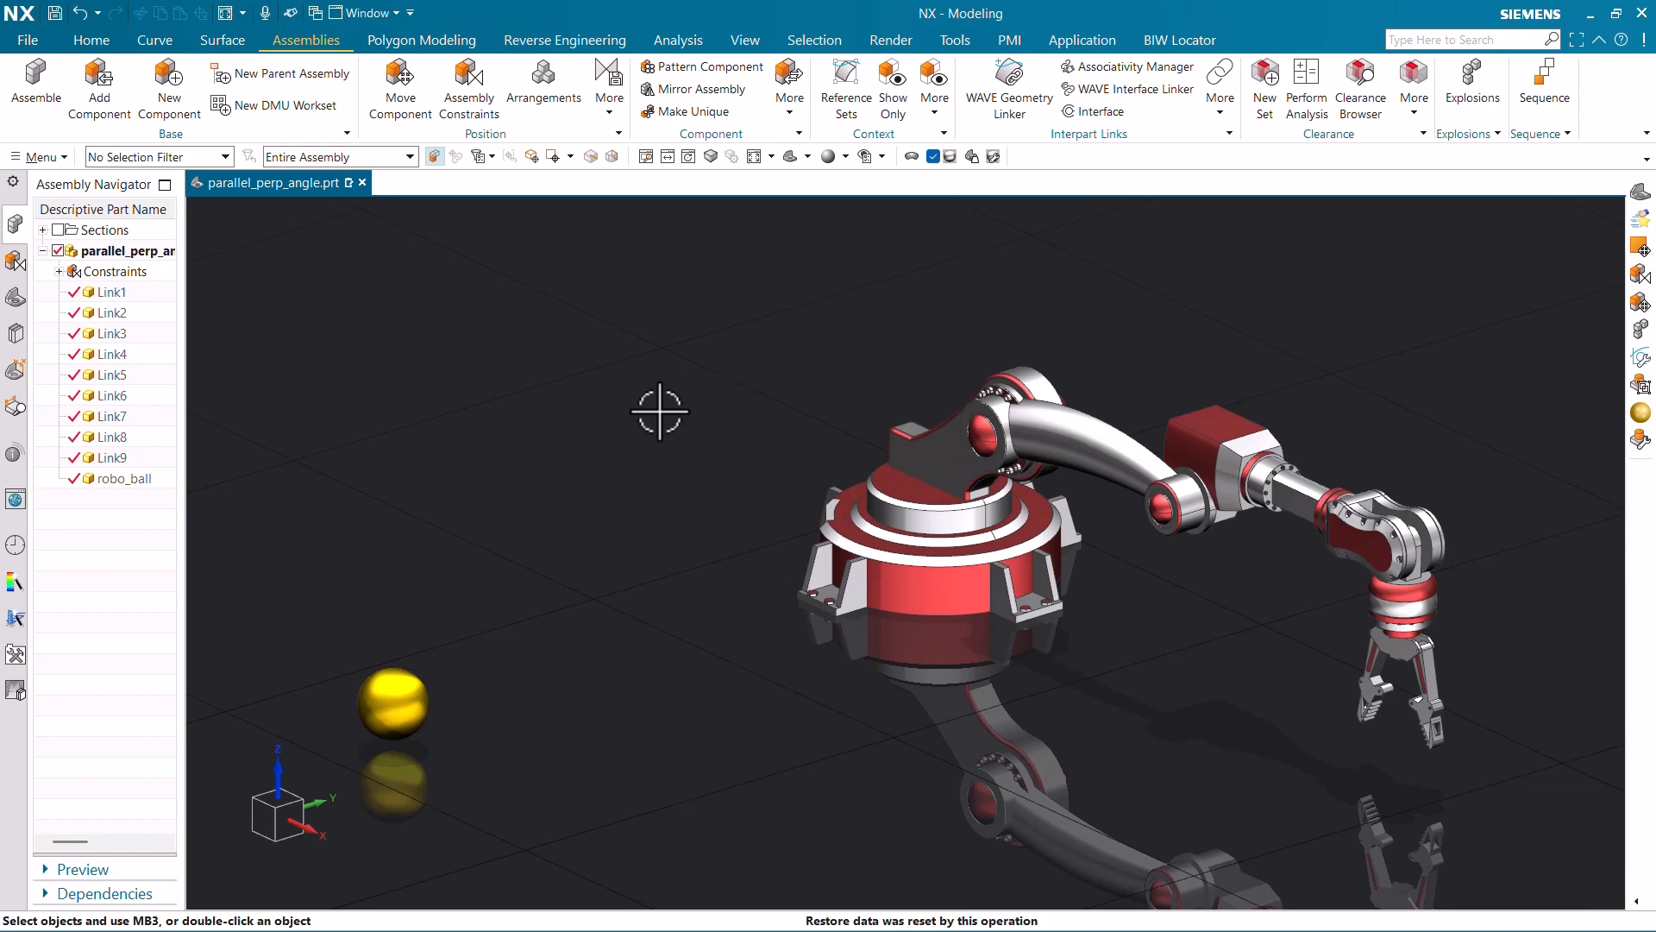
- Preview Approaching, cad2liv_90degree and drop, leave grabbing active, and close the arrangements list
click(564, 73)
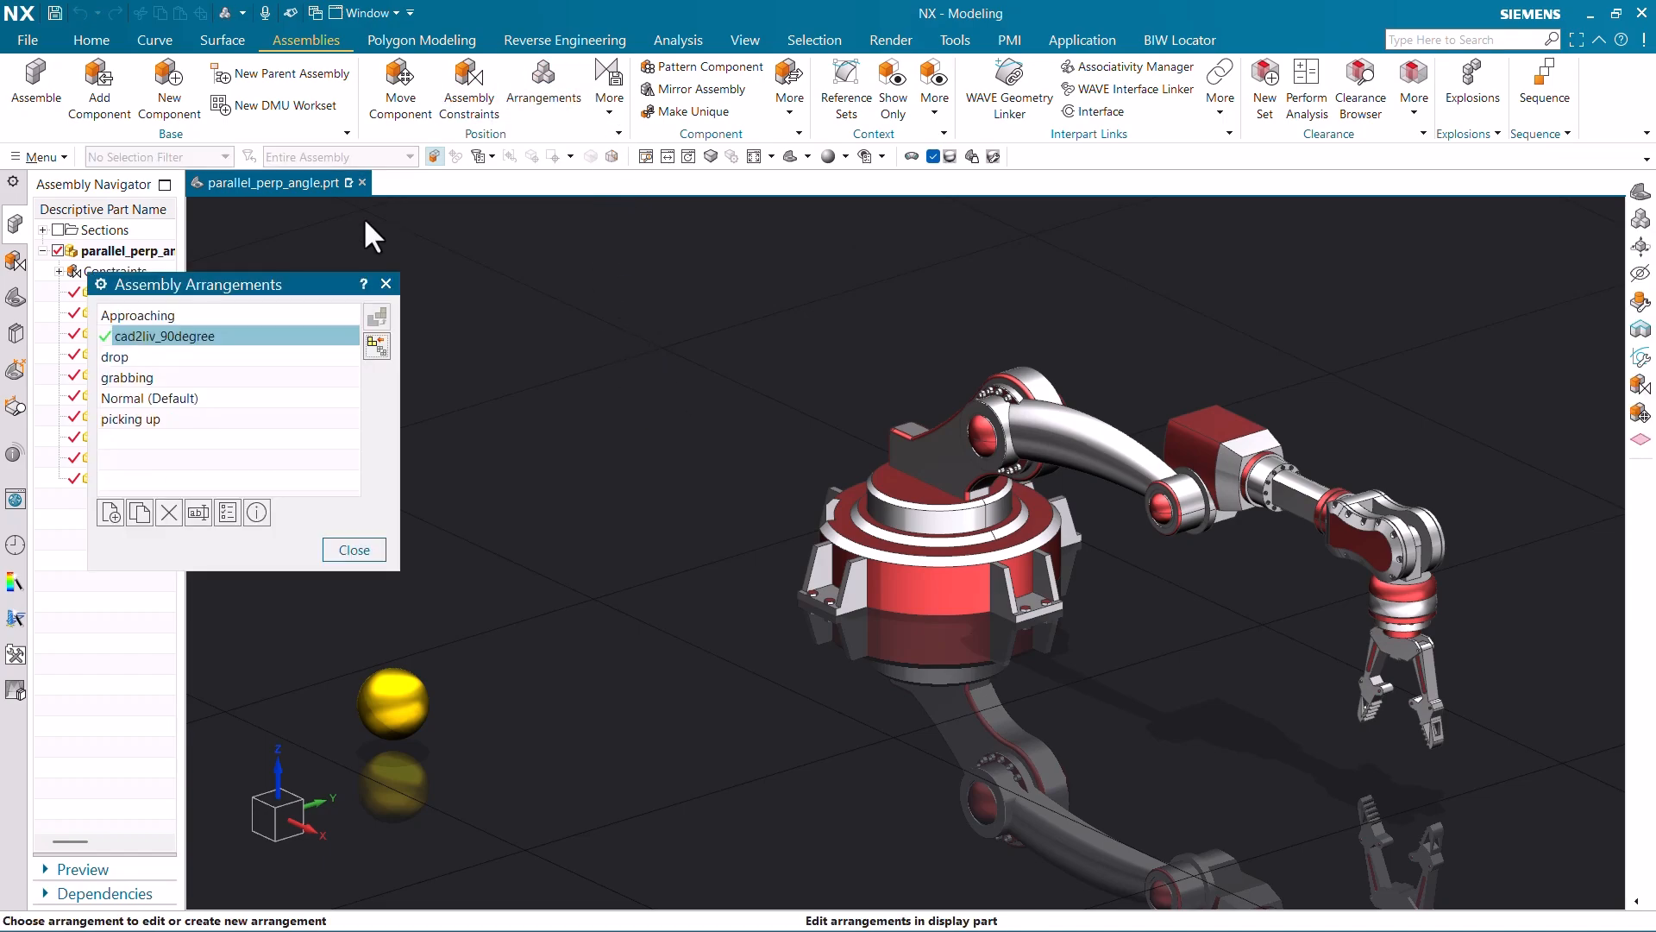
click(185, 315)
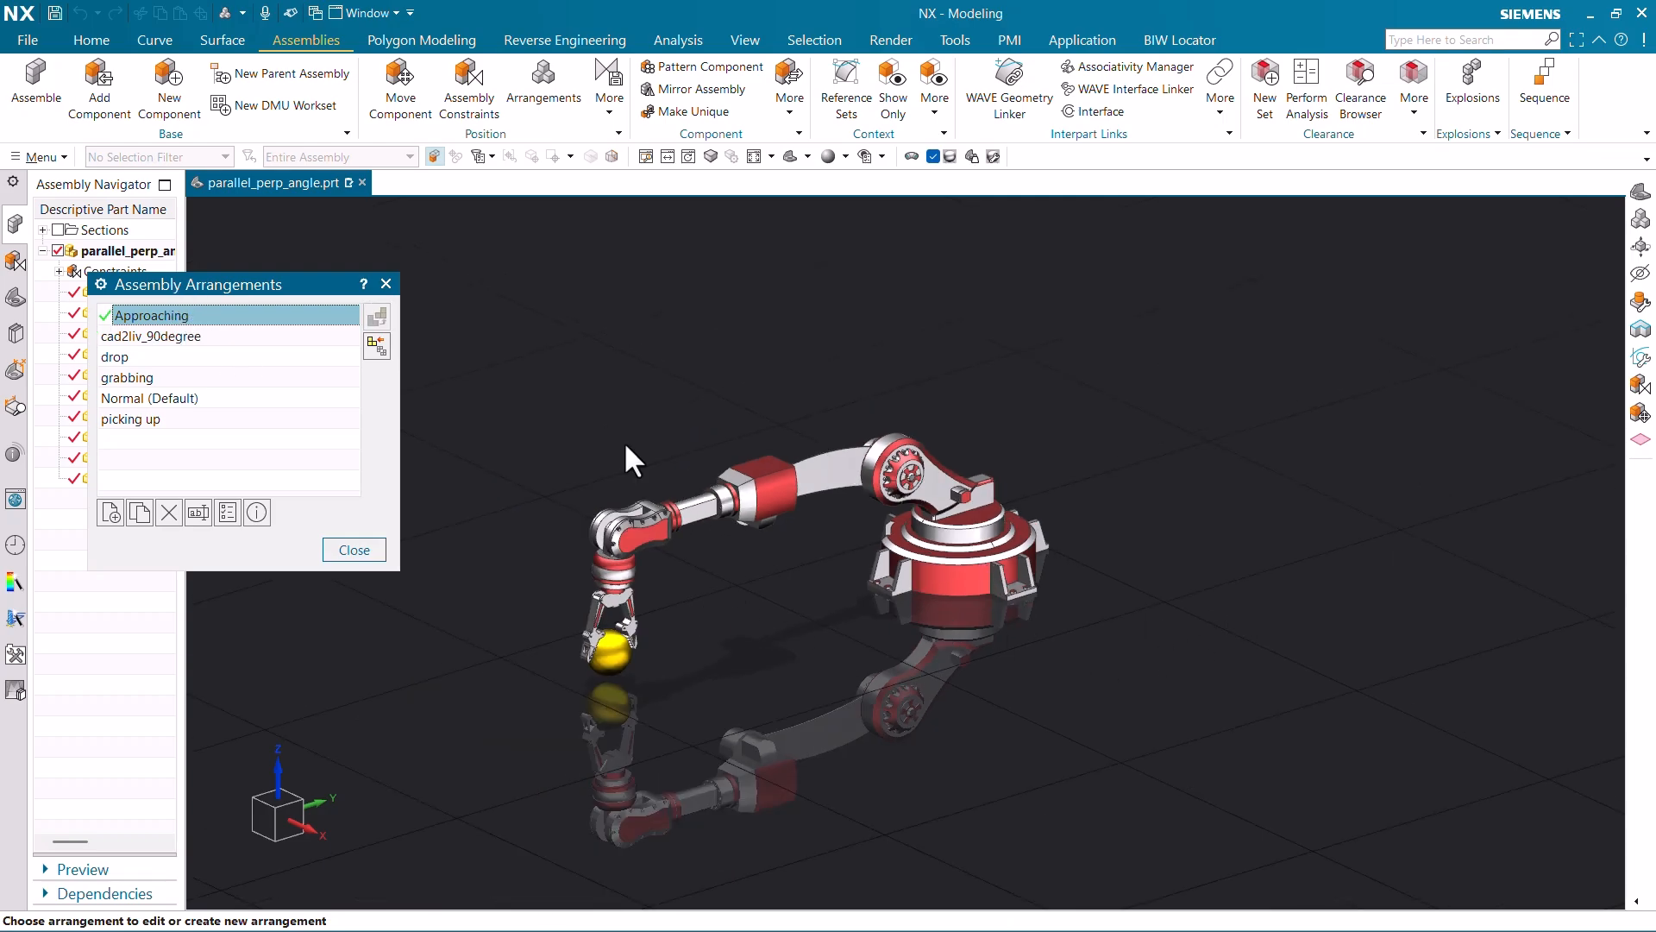
click(162, 338)
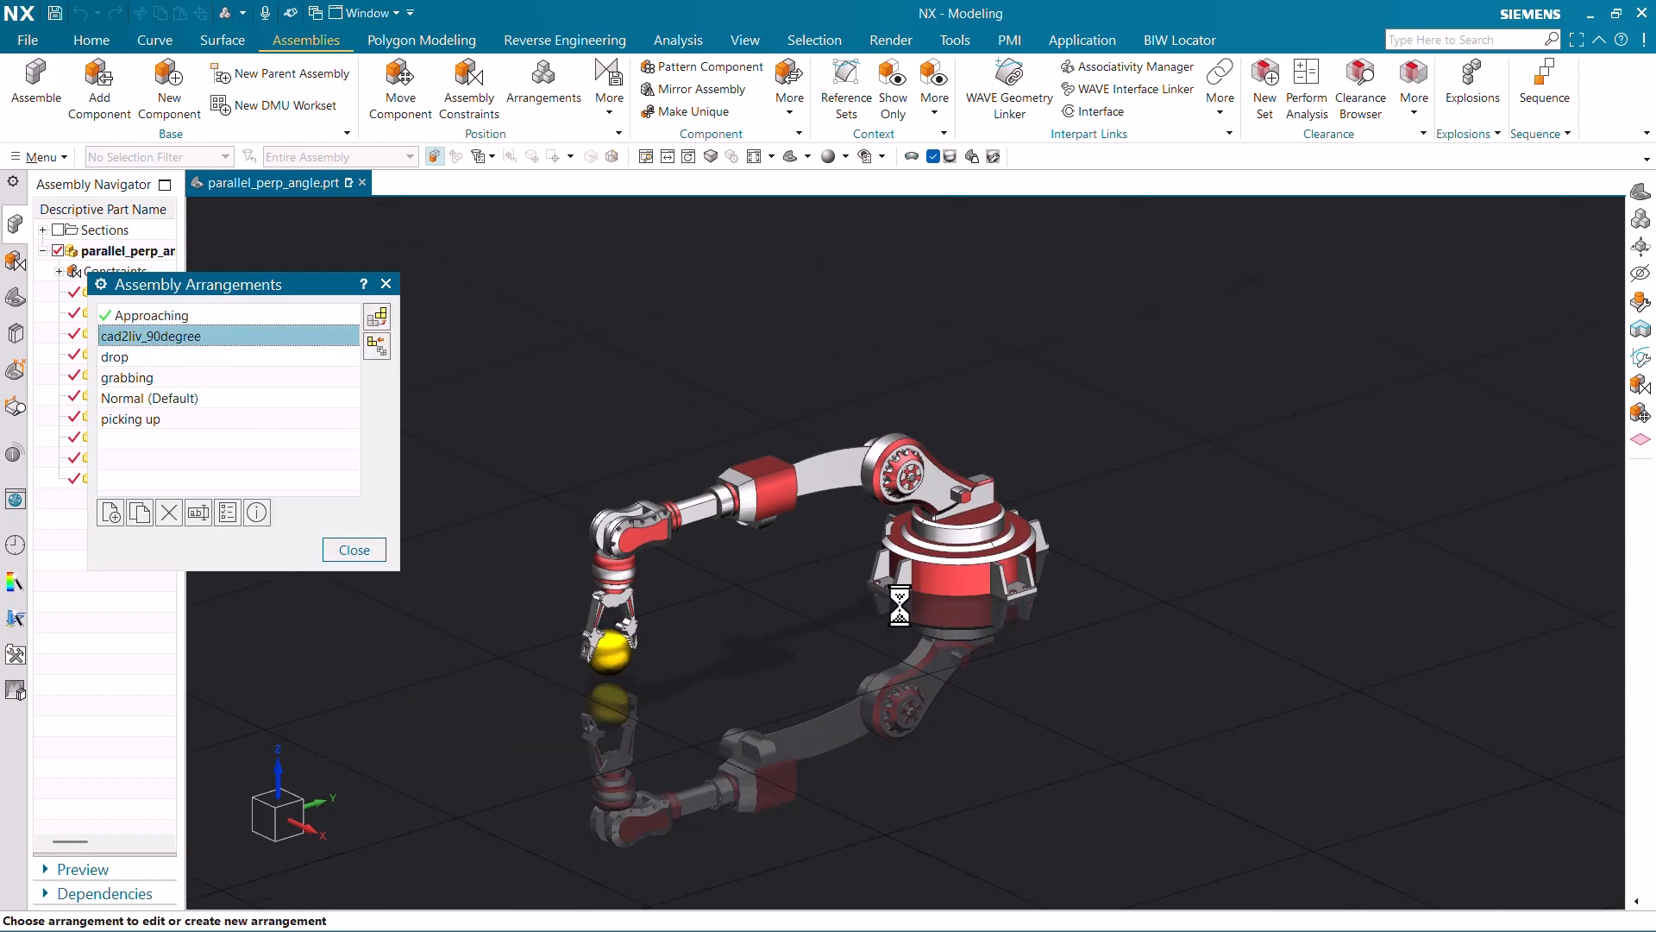
click(168, 314)
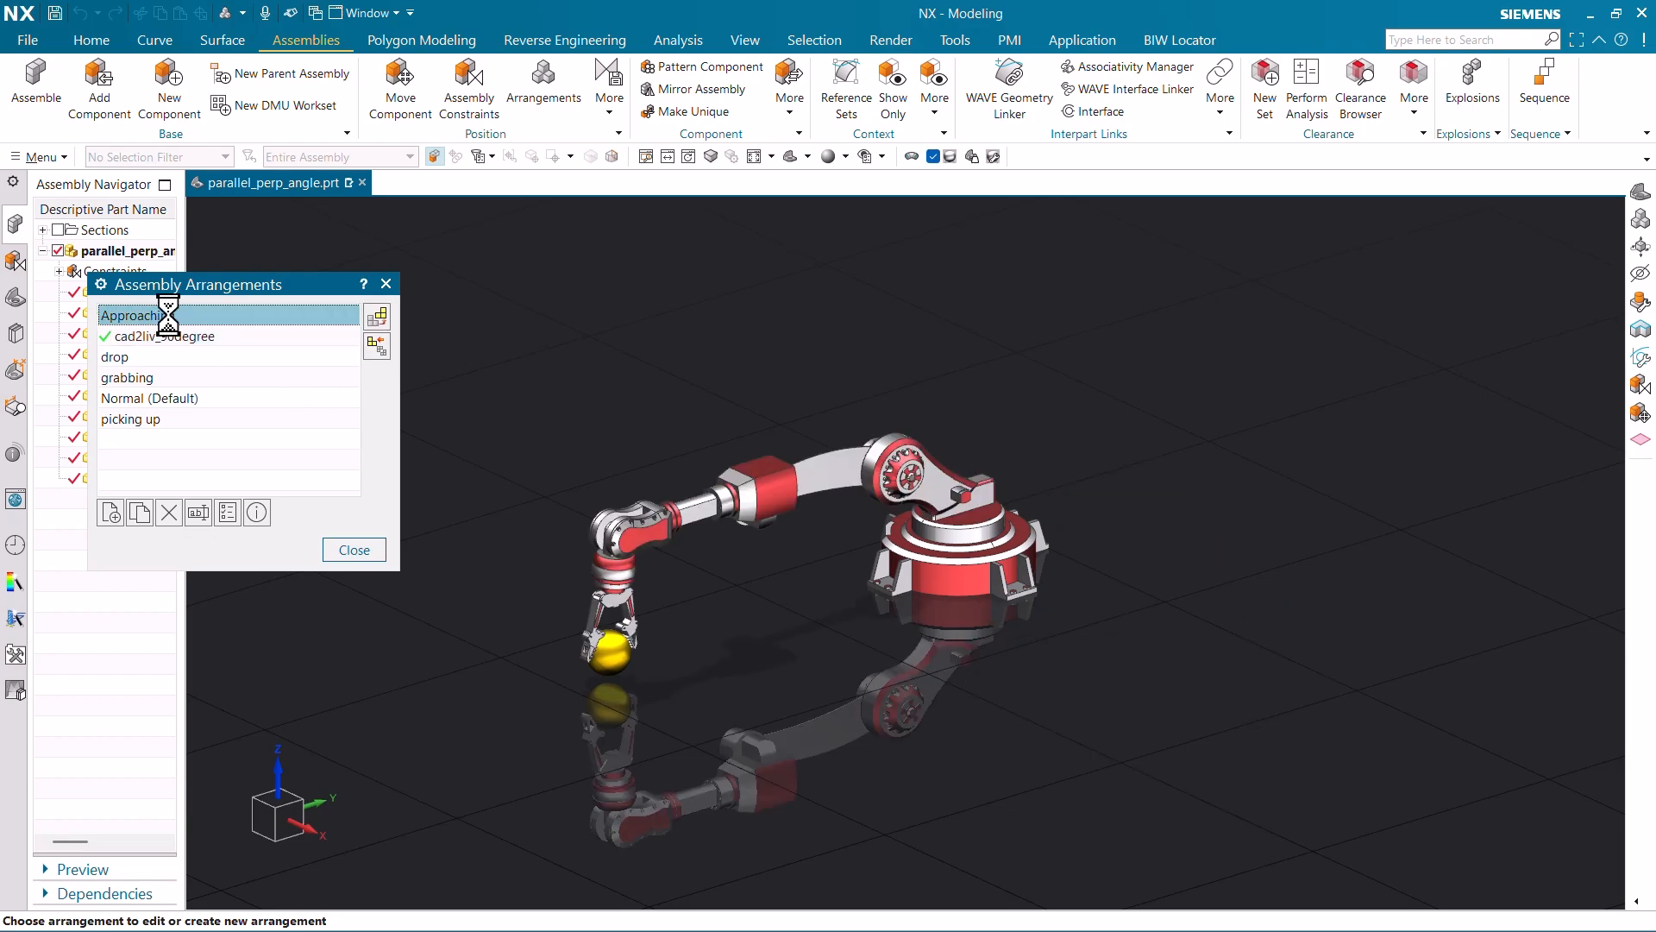
click(164, 360)
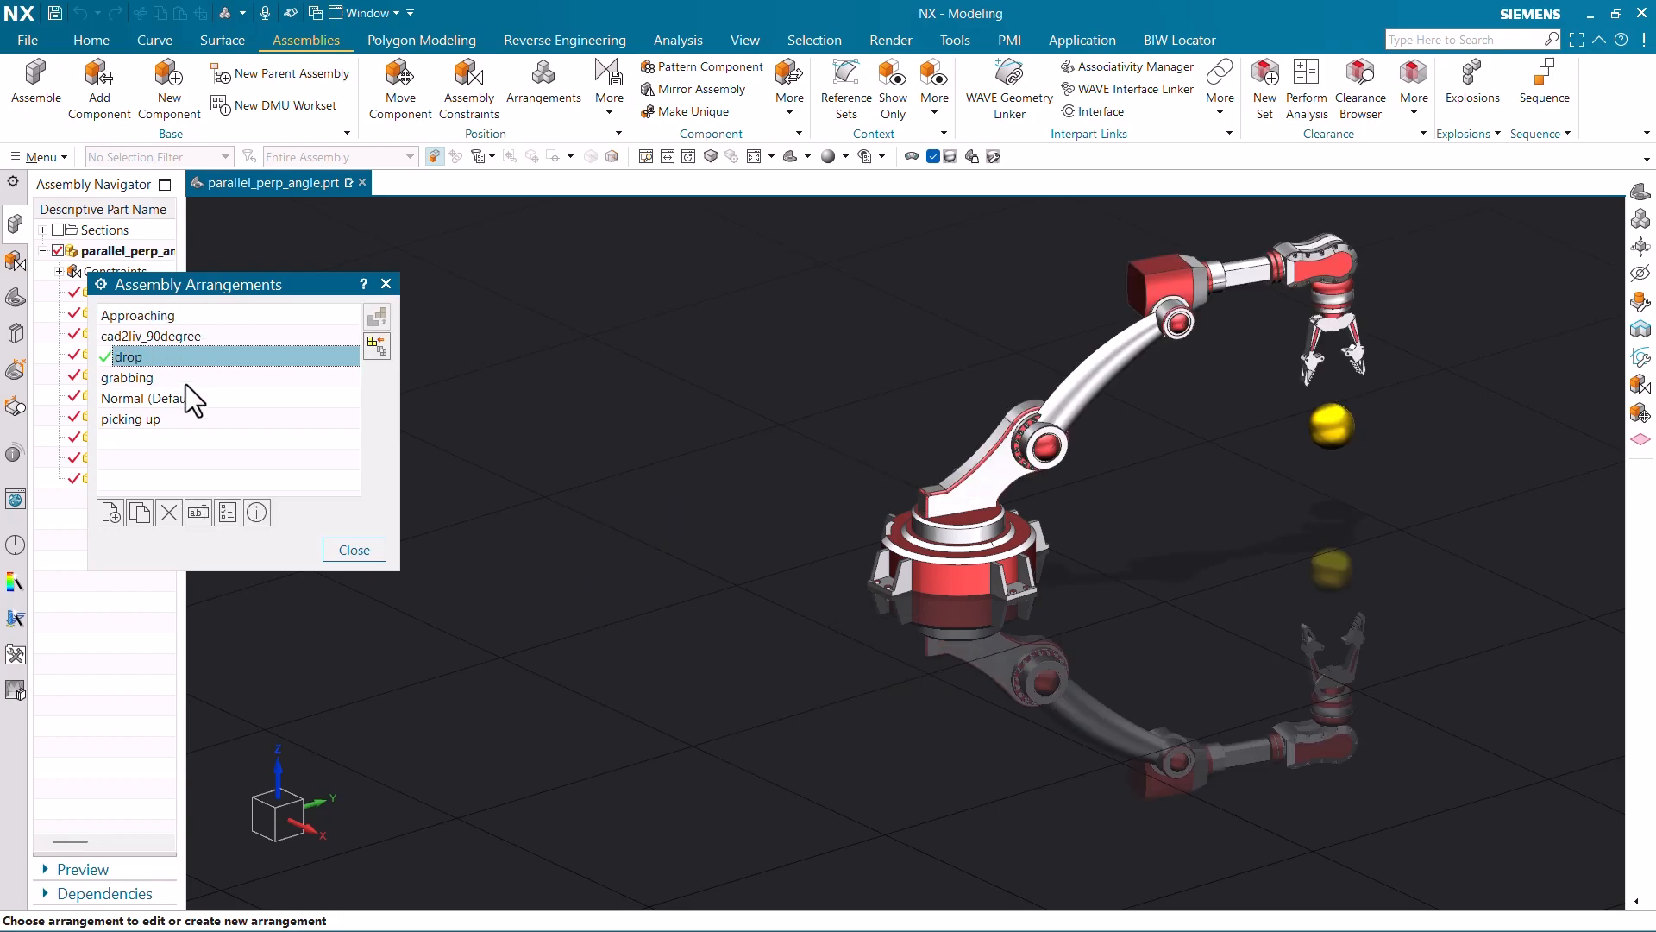
click(183, 378)
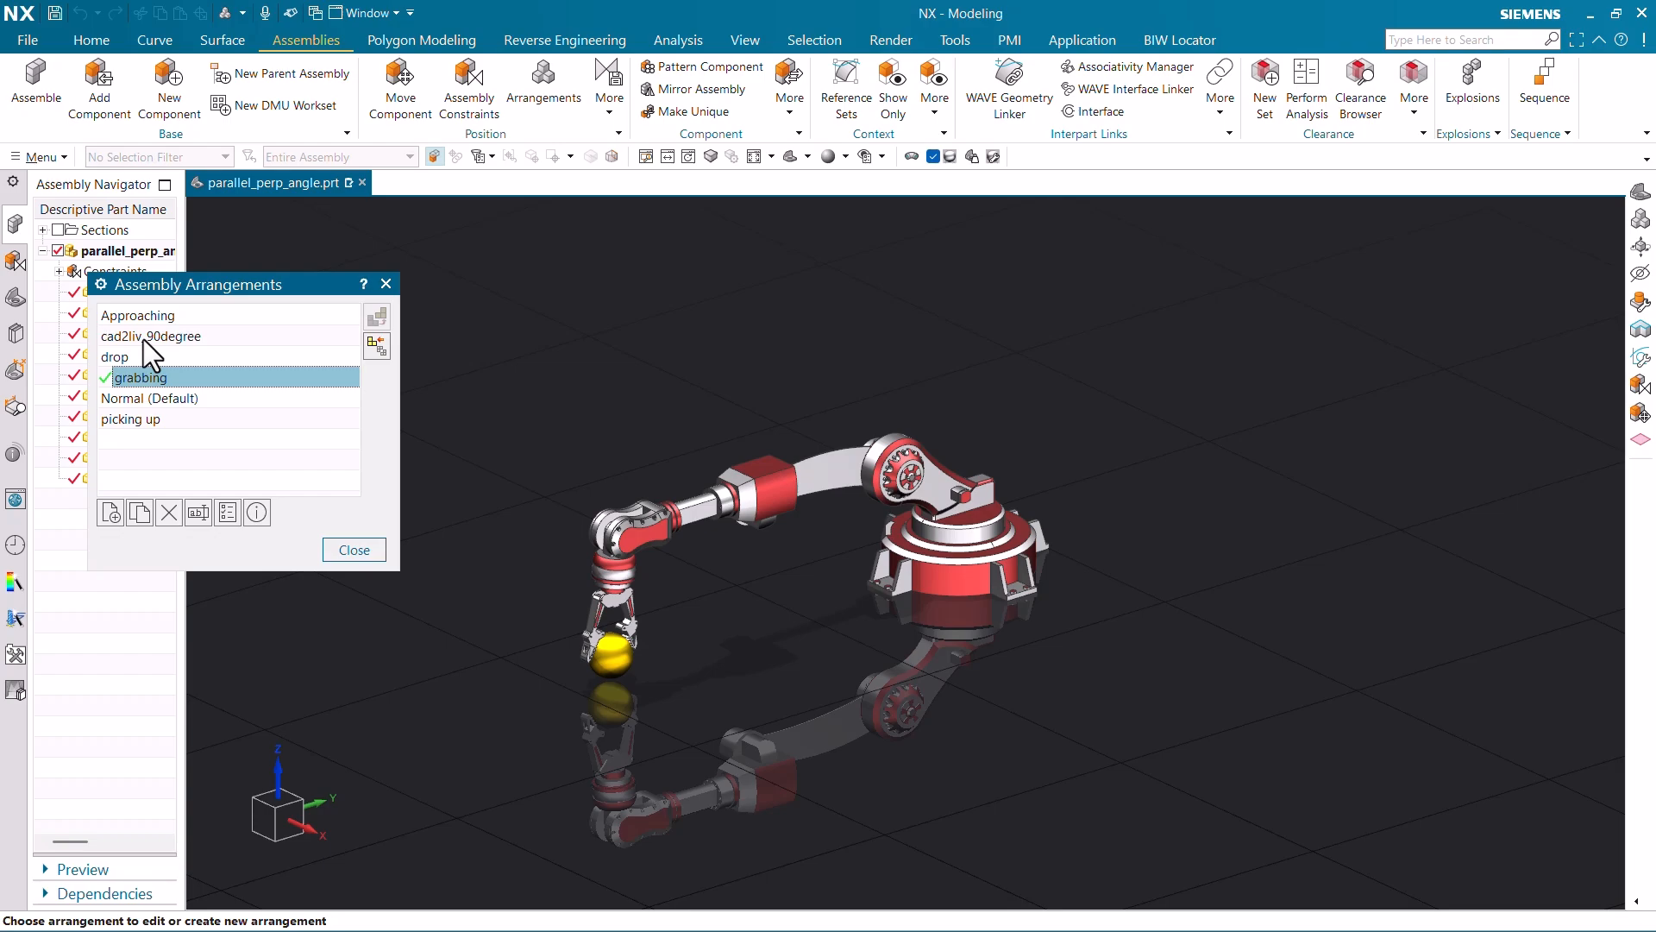
click(379, 543)
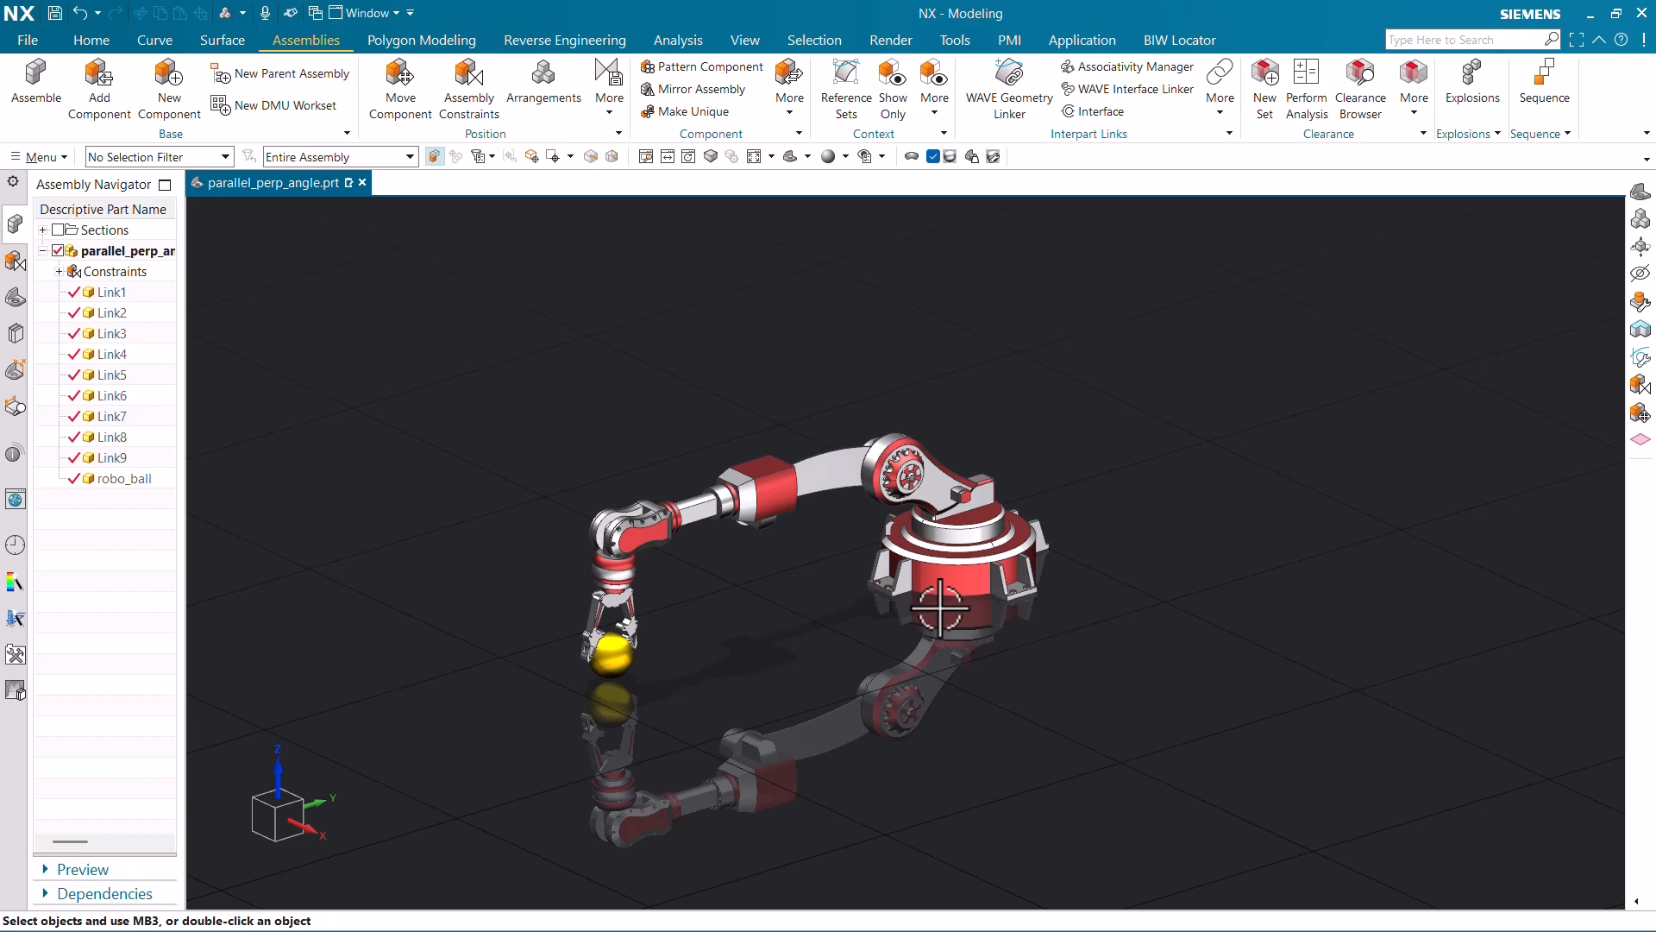
- Turn the view so the arm points right, then duplicate the cad2liv_90degree arrangement
scroll(940, 608, down, 2)
scroll(910, 571, up, 3)
middle_drag(948, 593, 1107, 610)
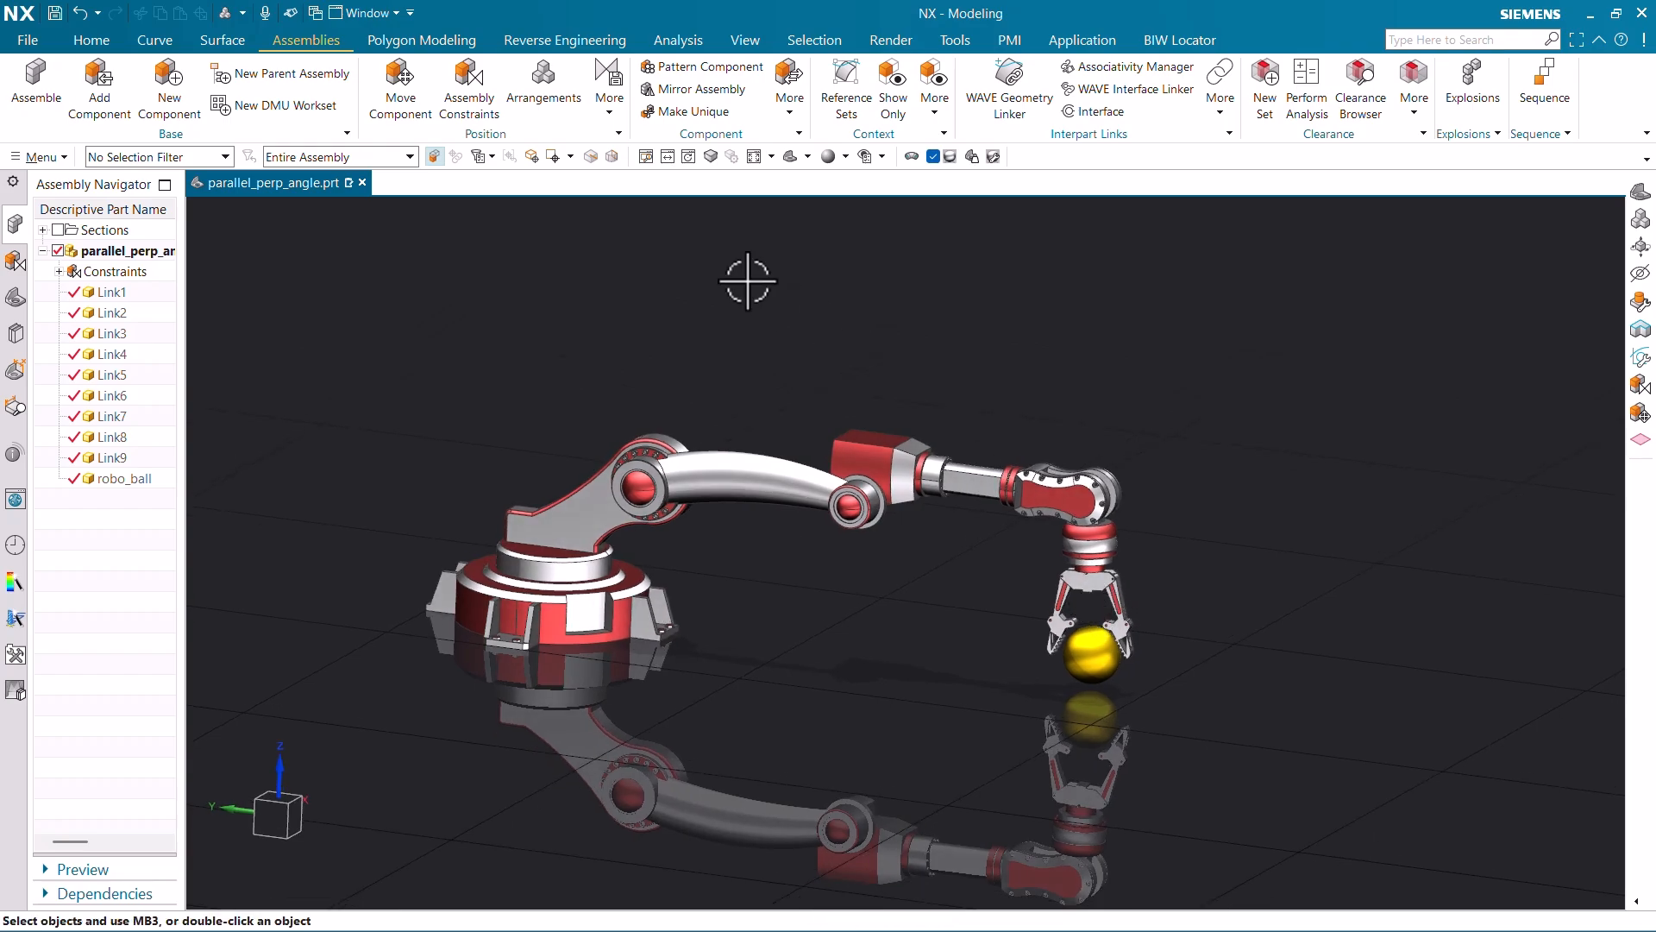
click(557, 101)
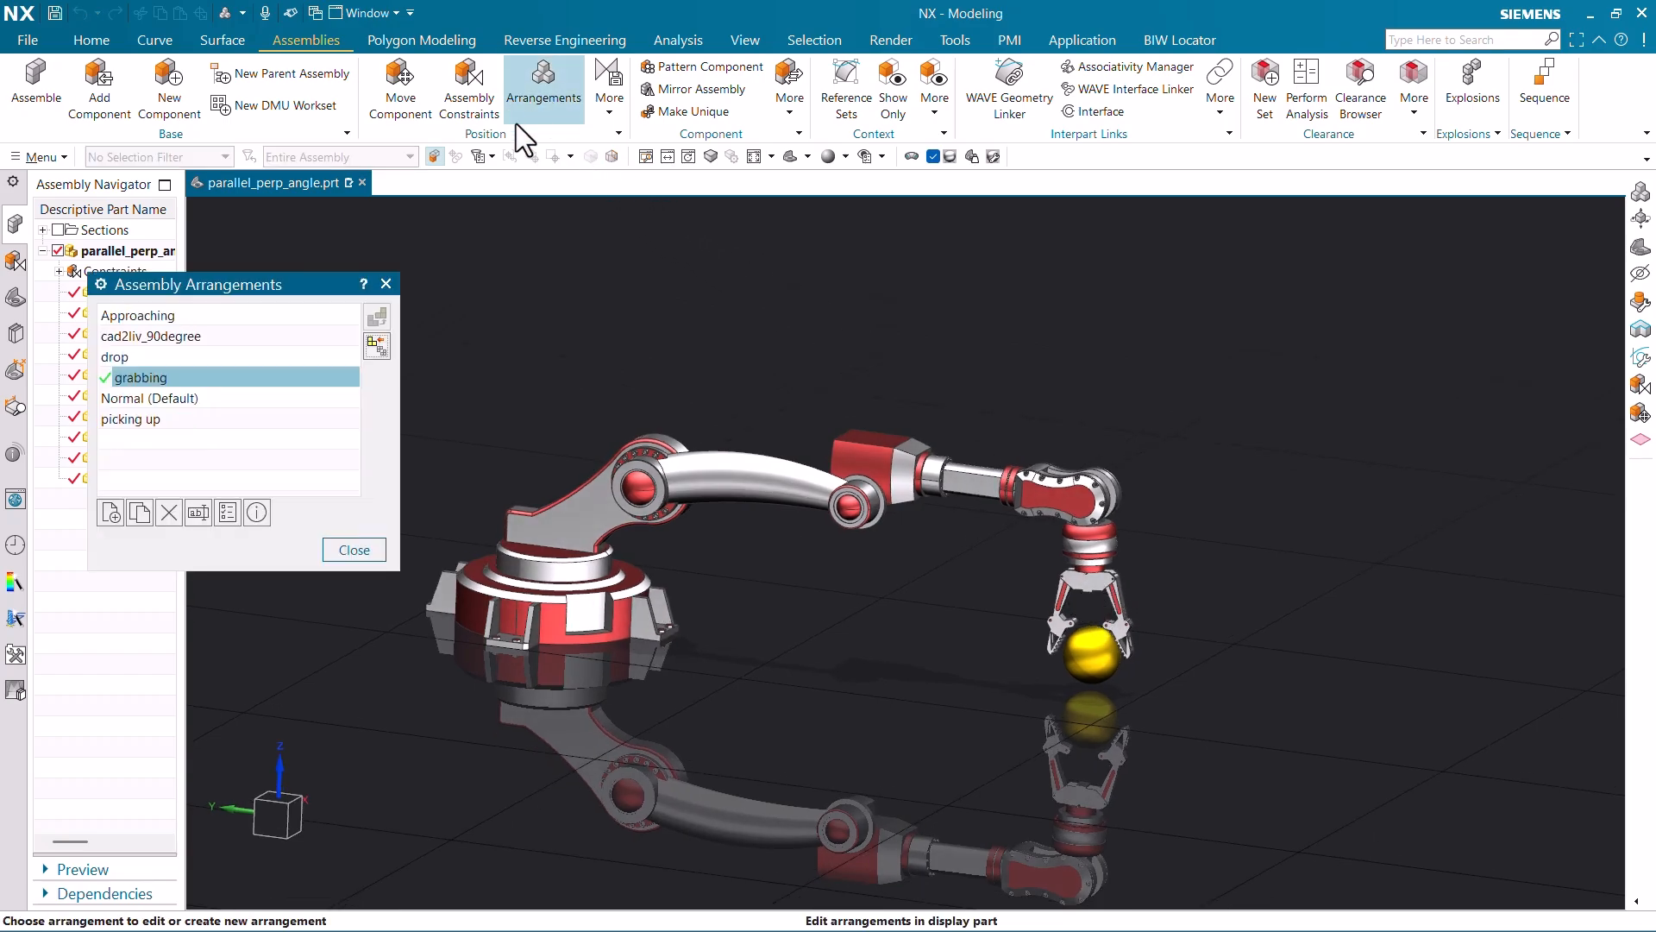
click(157, 339)
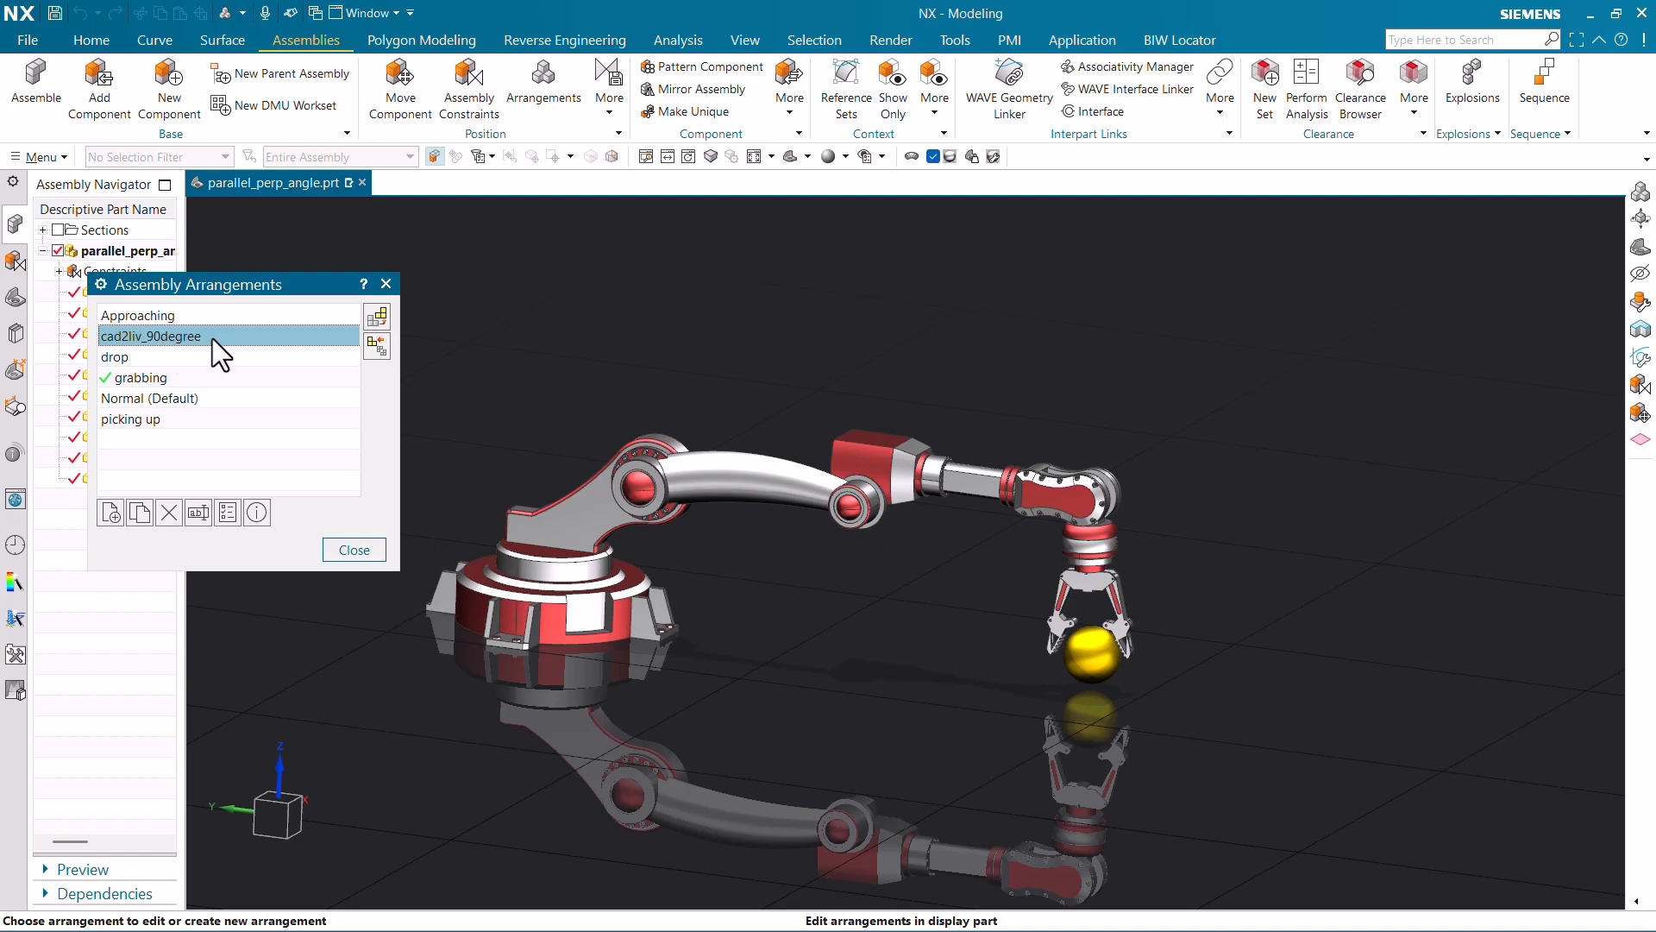
click(142, 512)
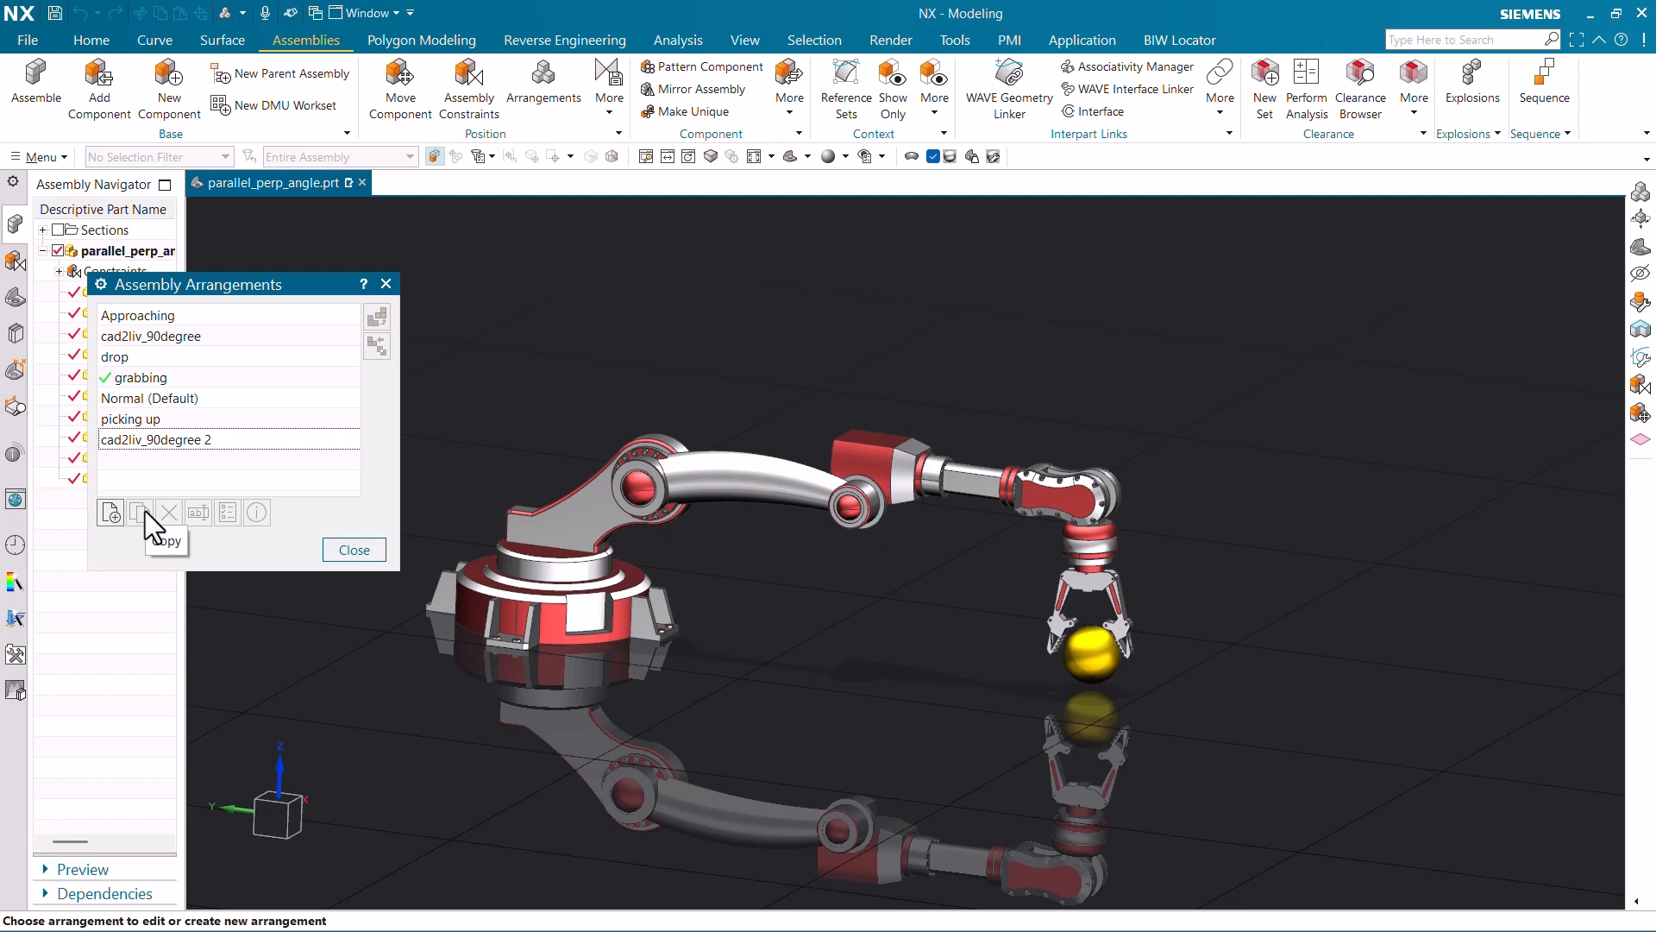
- Delete the cad2liv_90degree 2 arrangement copy
click(179, 443)
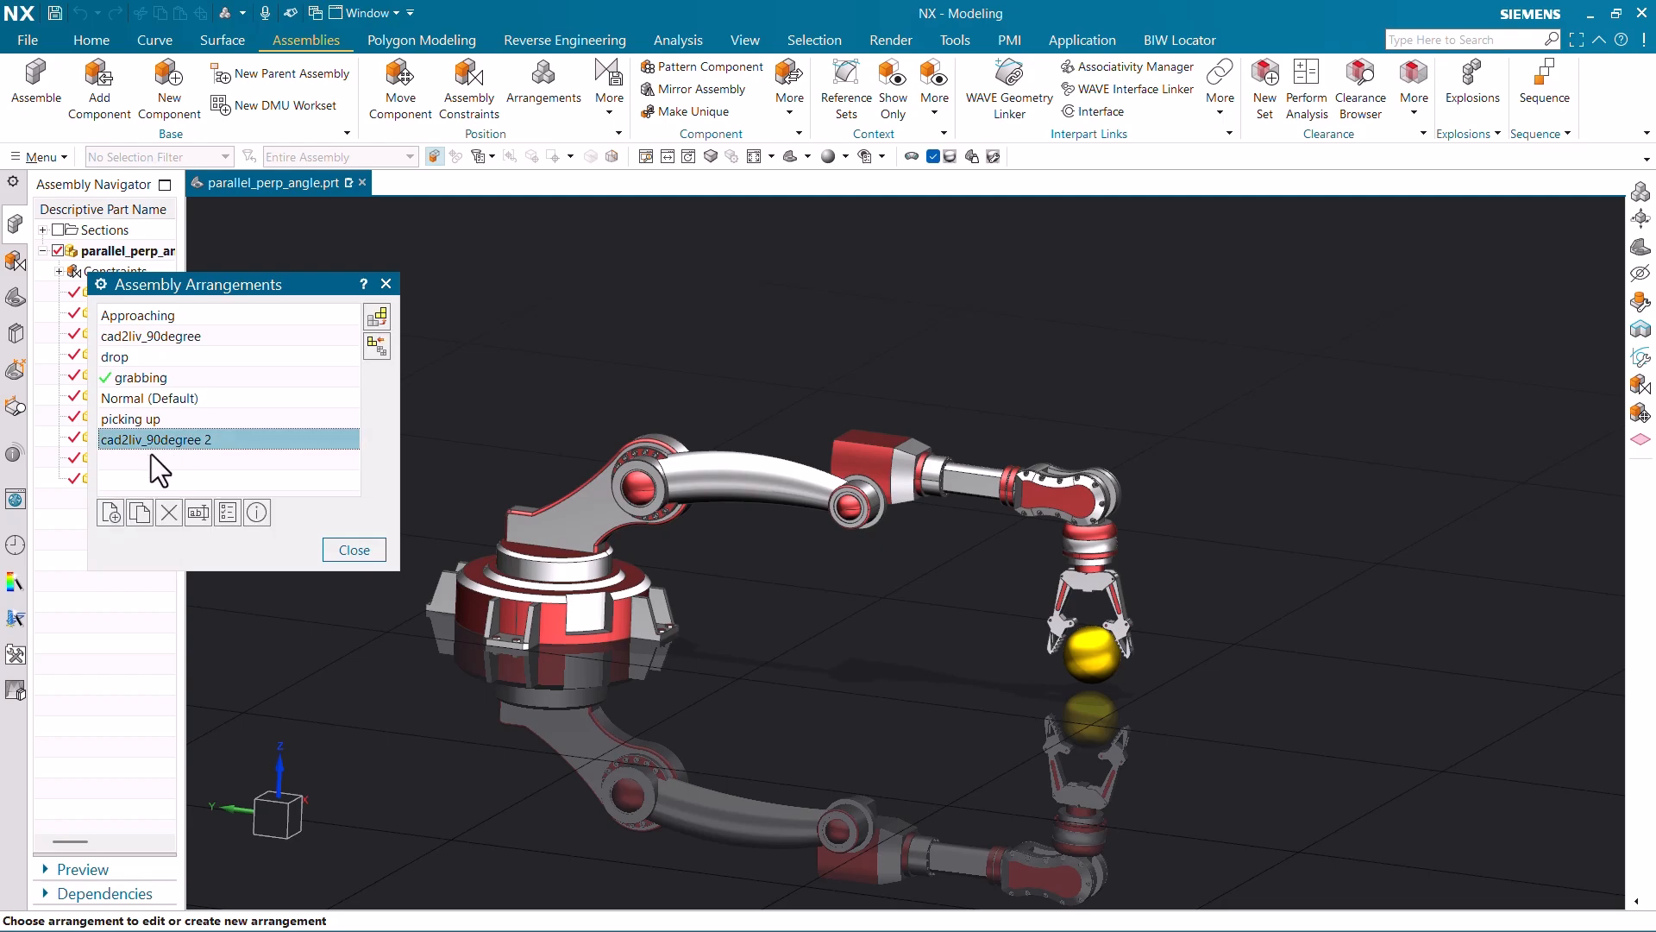
click(167, 512)
click(677, 503)
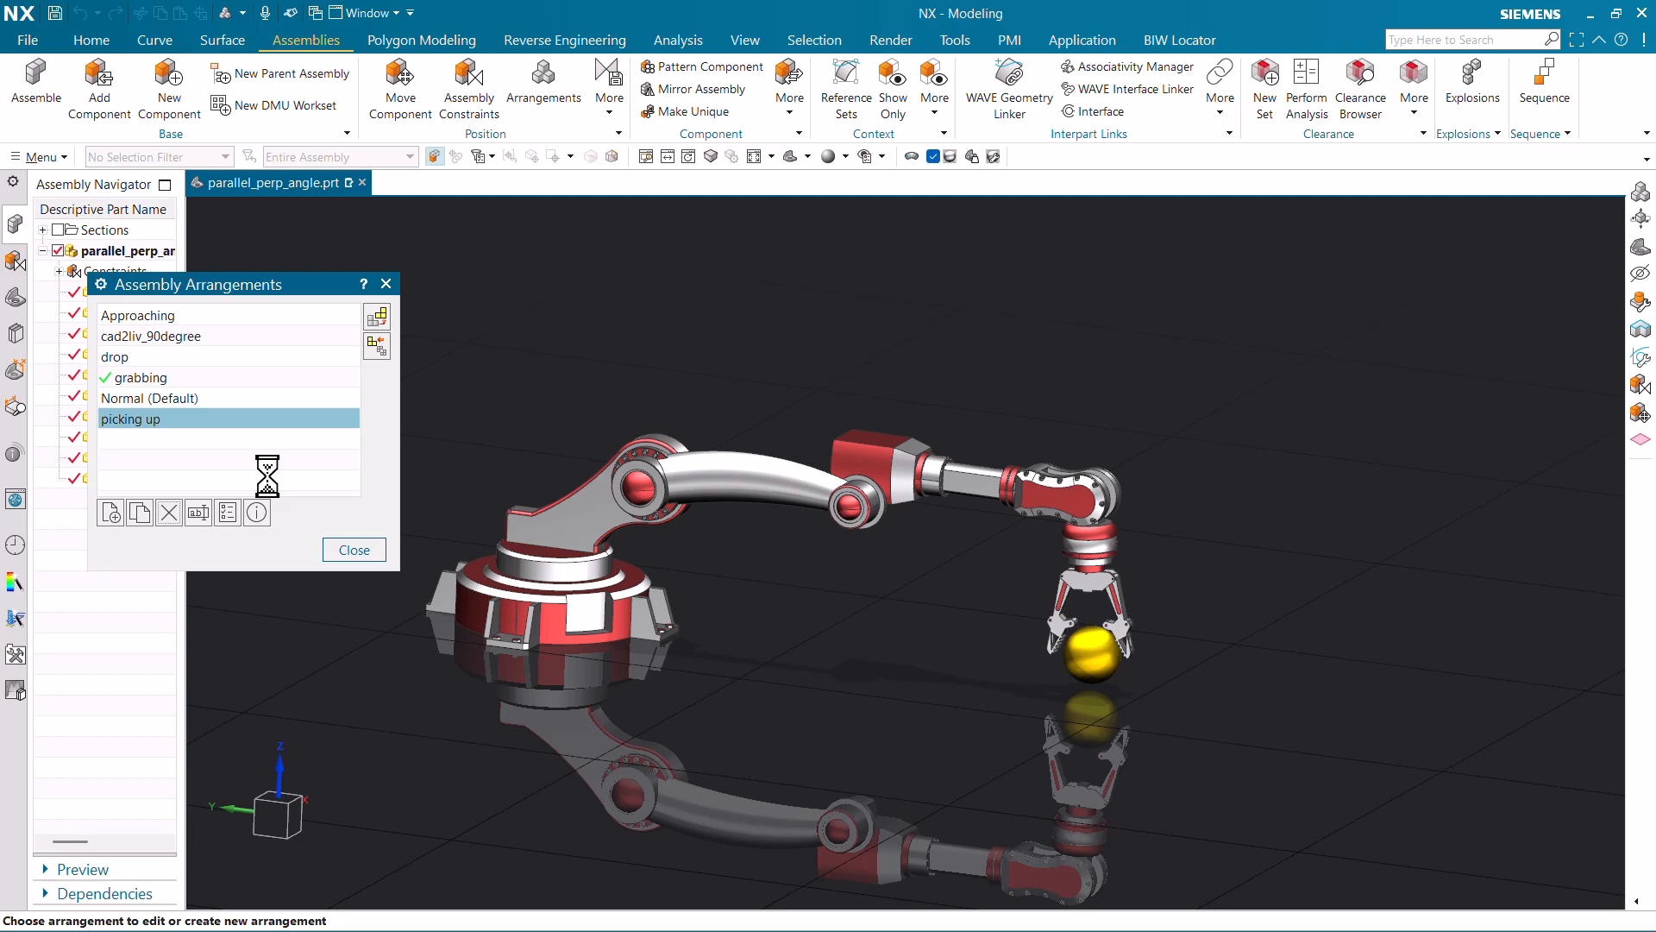
- Rename the cad2liv_90degree arrangement to cad2liv_vertical
click(198, 338)
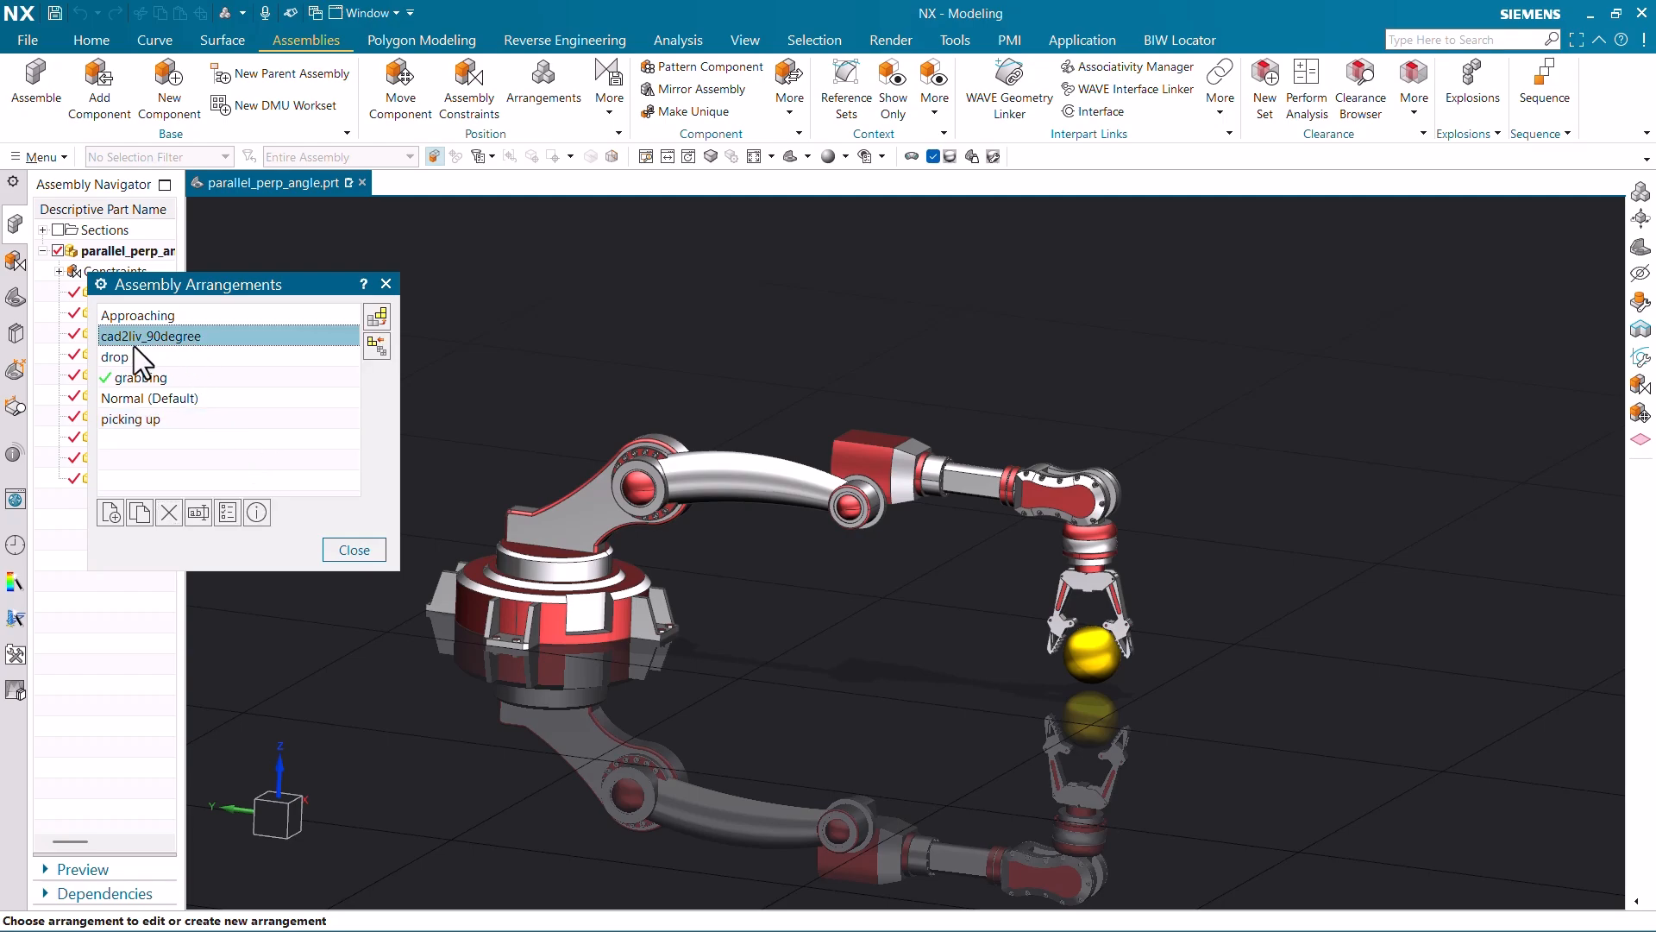
click(200, 515)
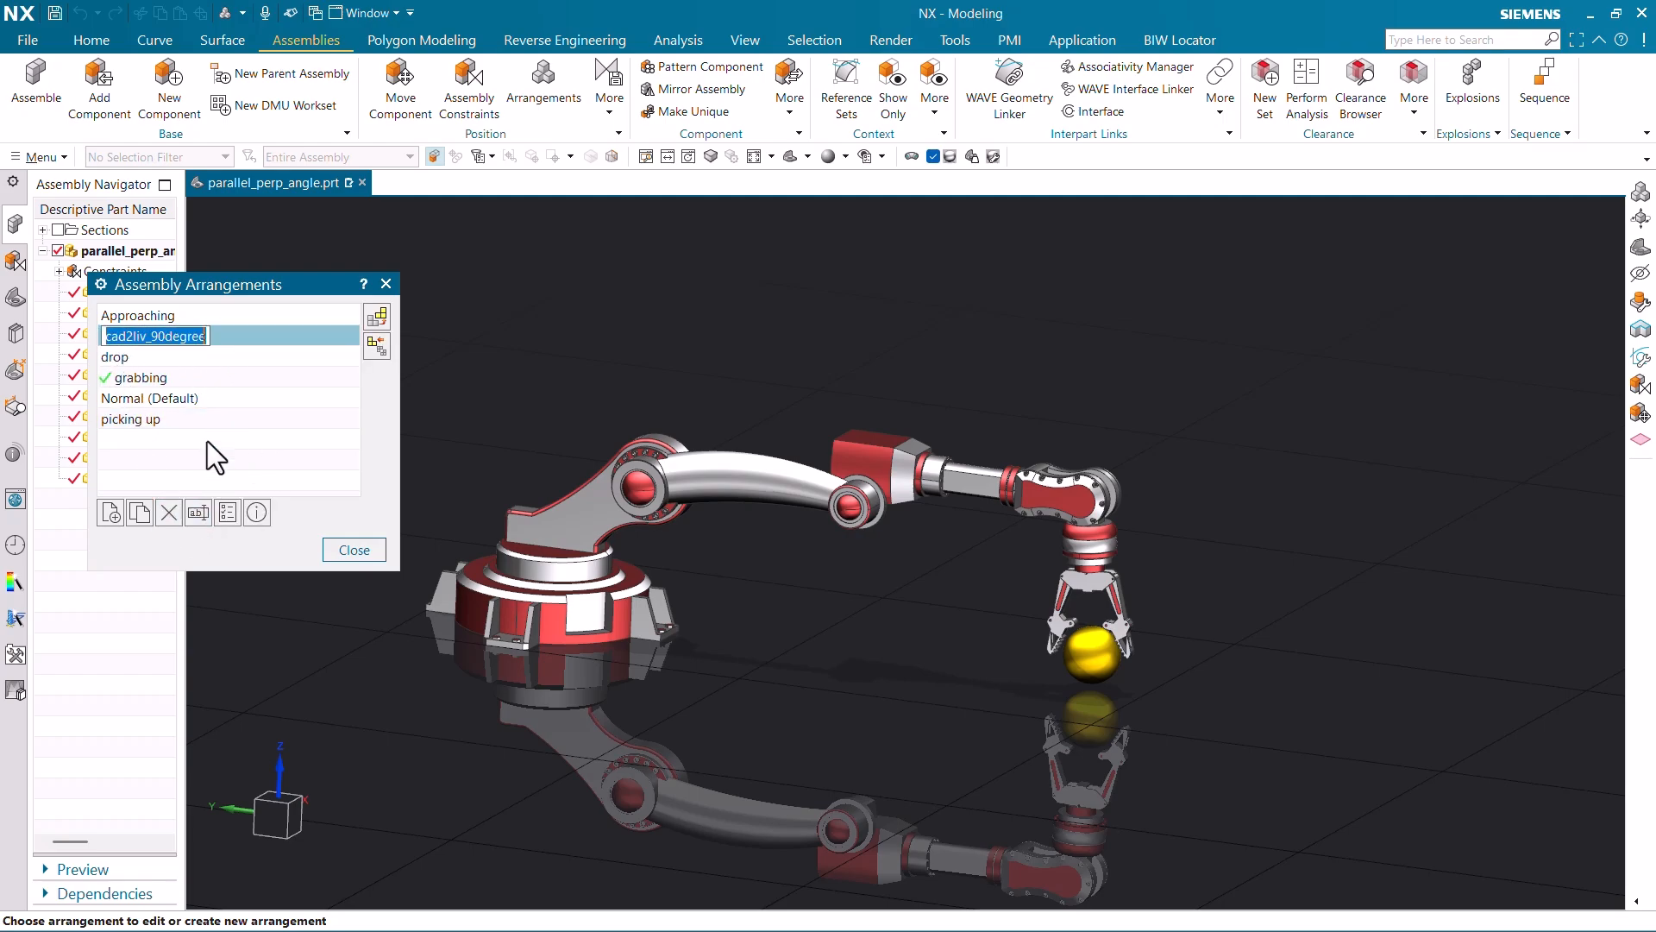
drag(166, 337, 238, 348)
key(BackSpace)
key(BackSpace)
key(BackSpace)
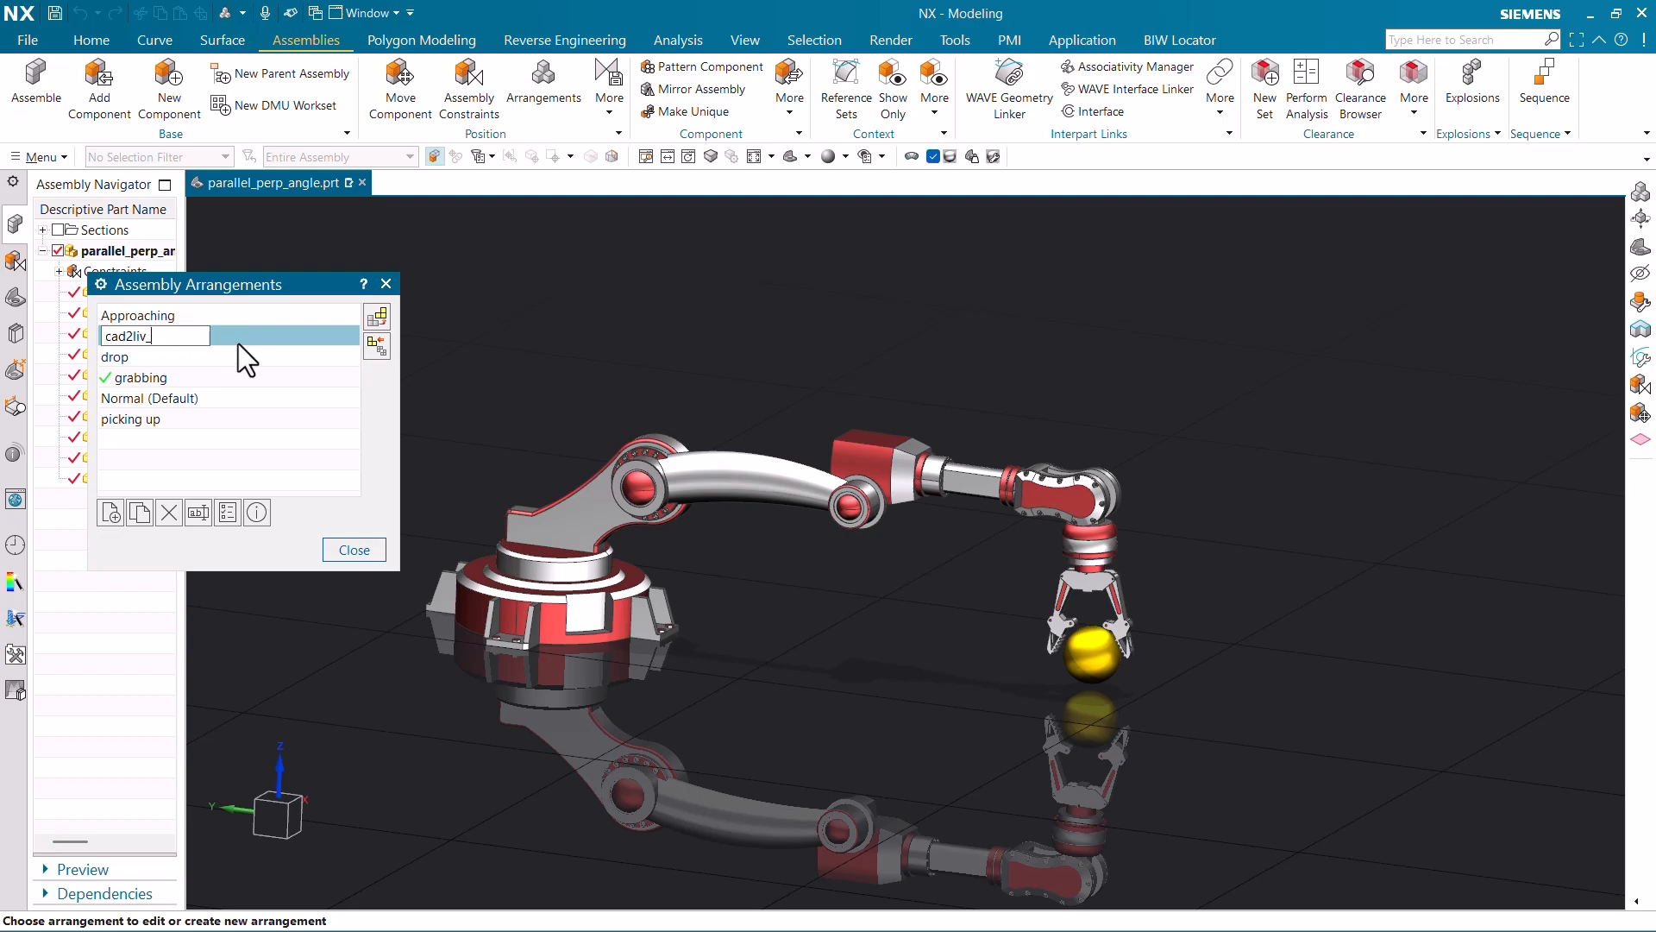
text(vertical)
key(Return)
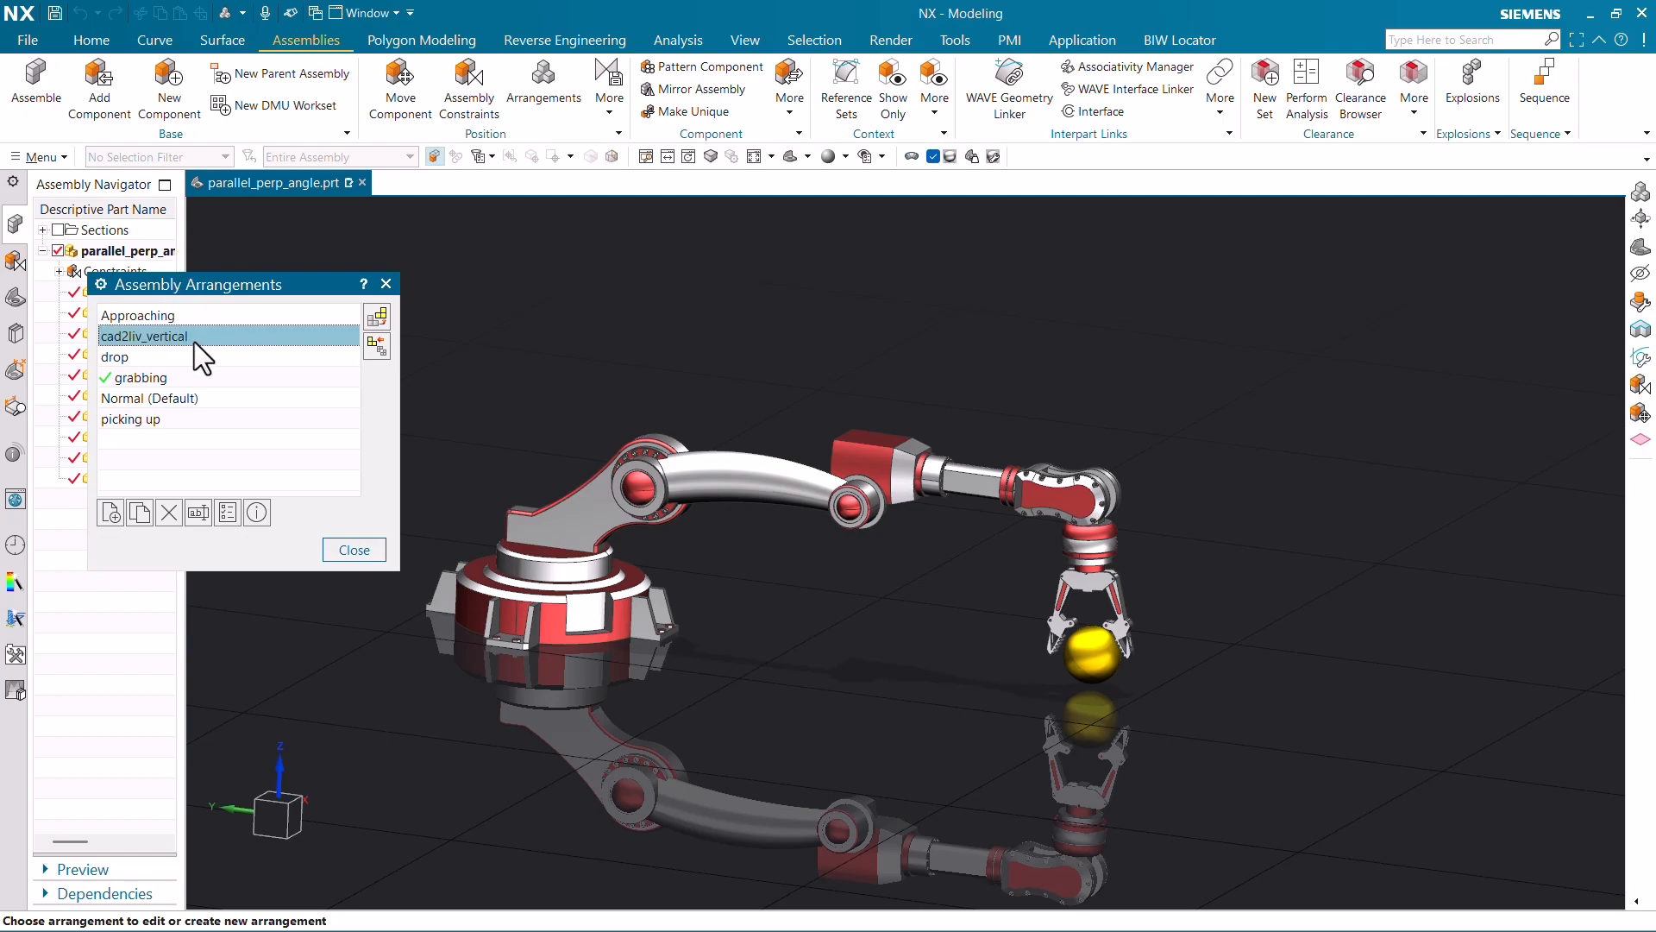
click(228, 514)
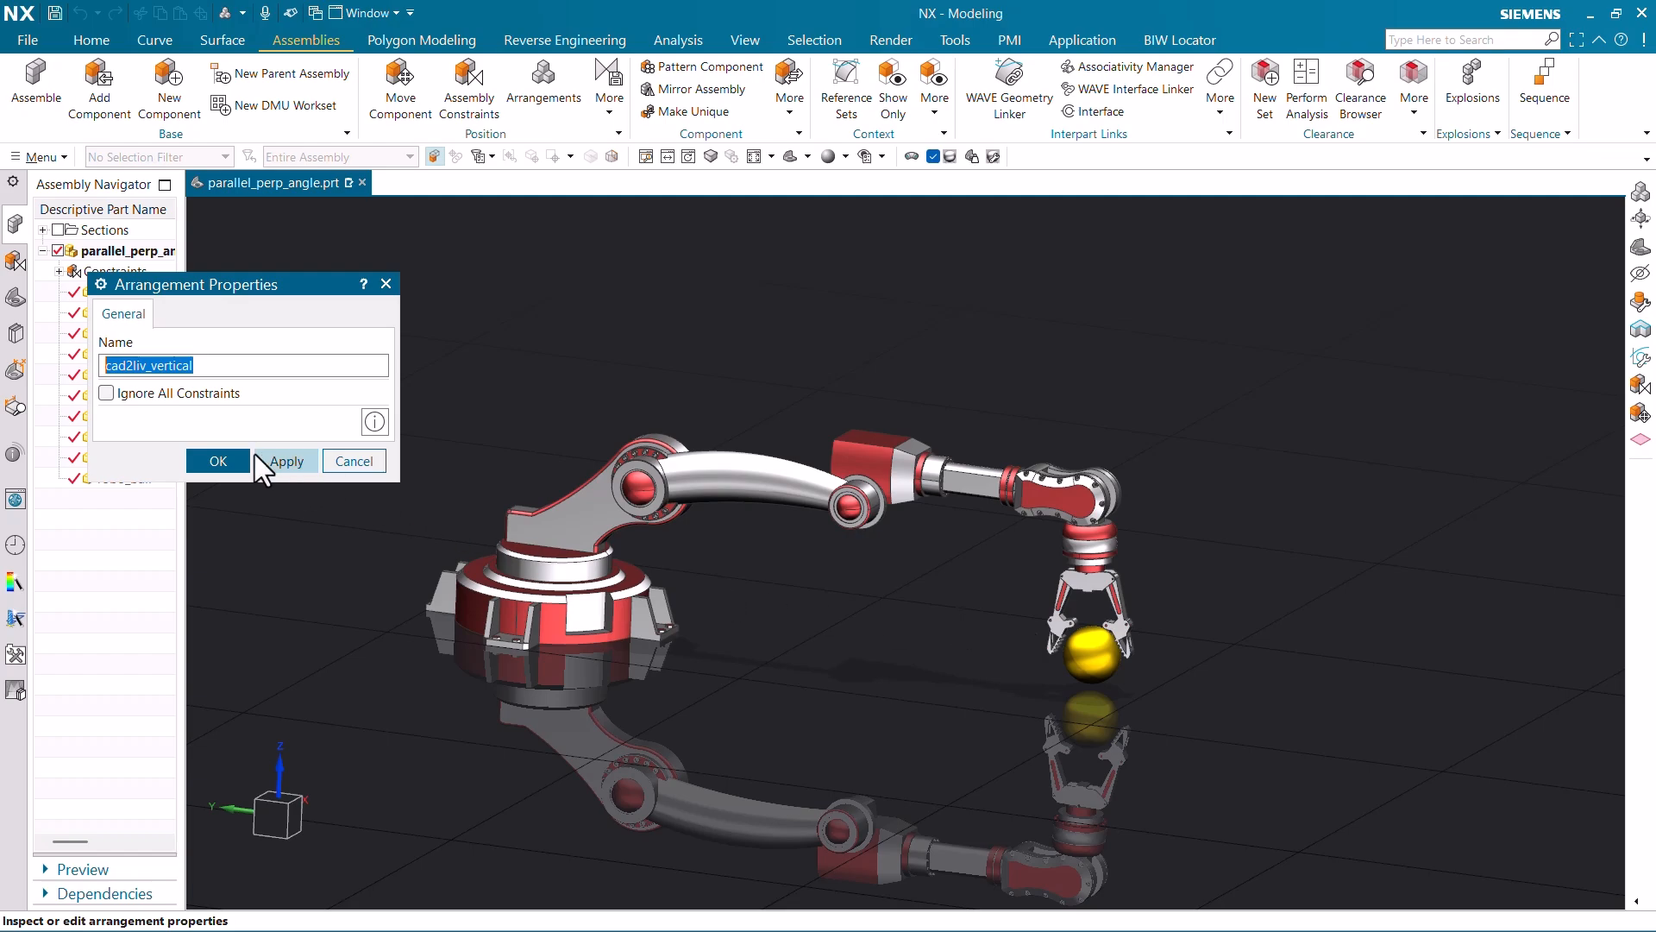
click(341, 458)
click(262, 505)
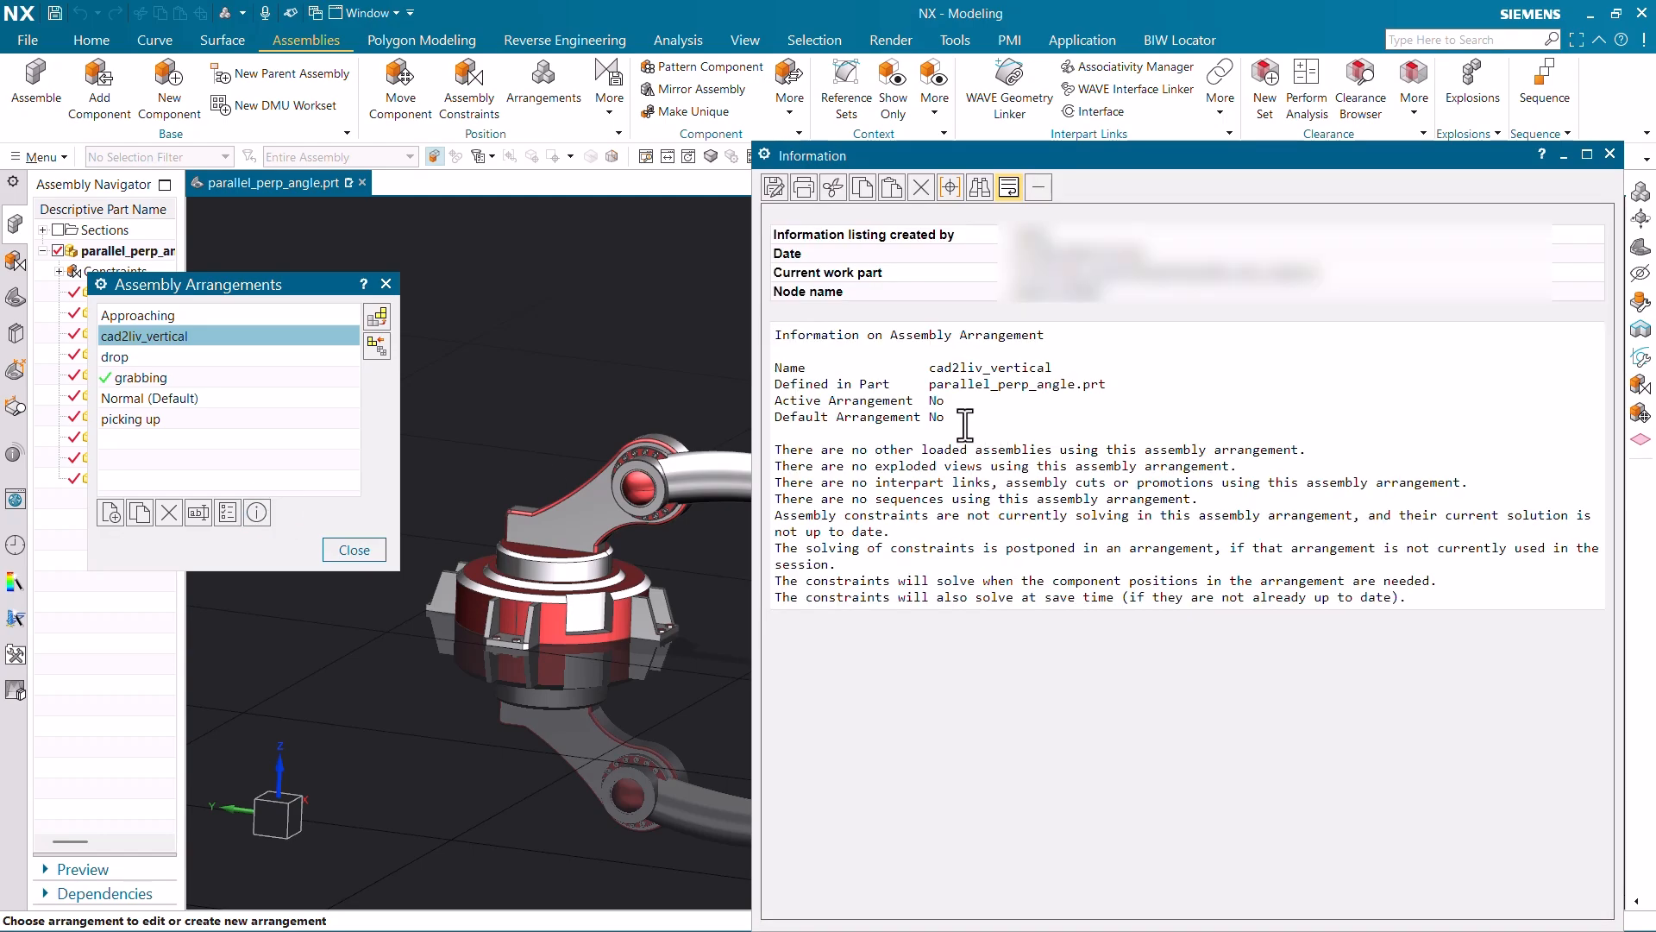
drag(851, 448, 1102, 446)
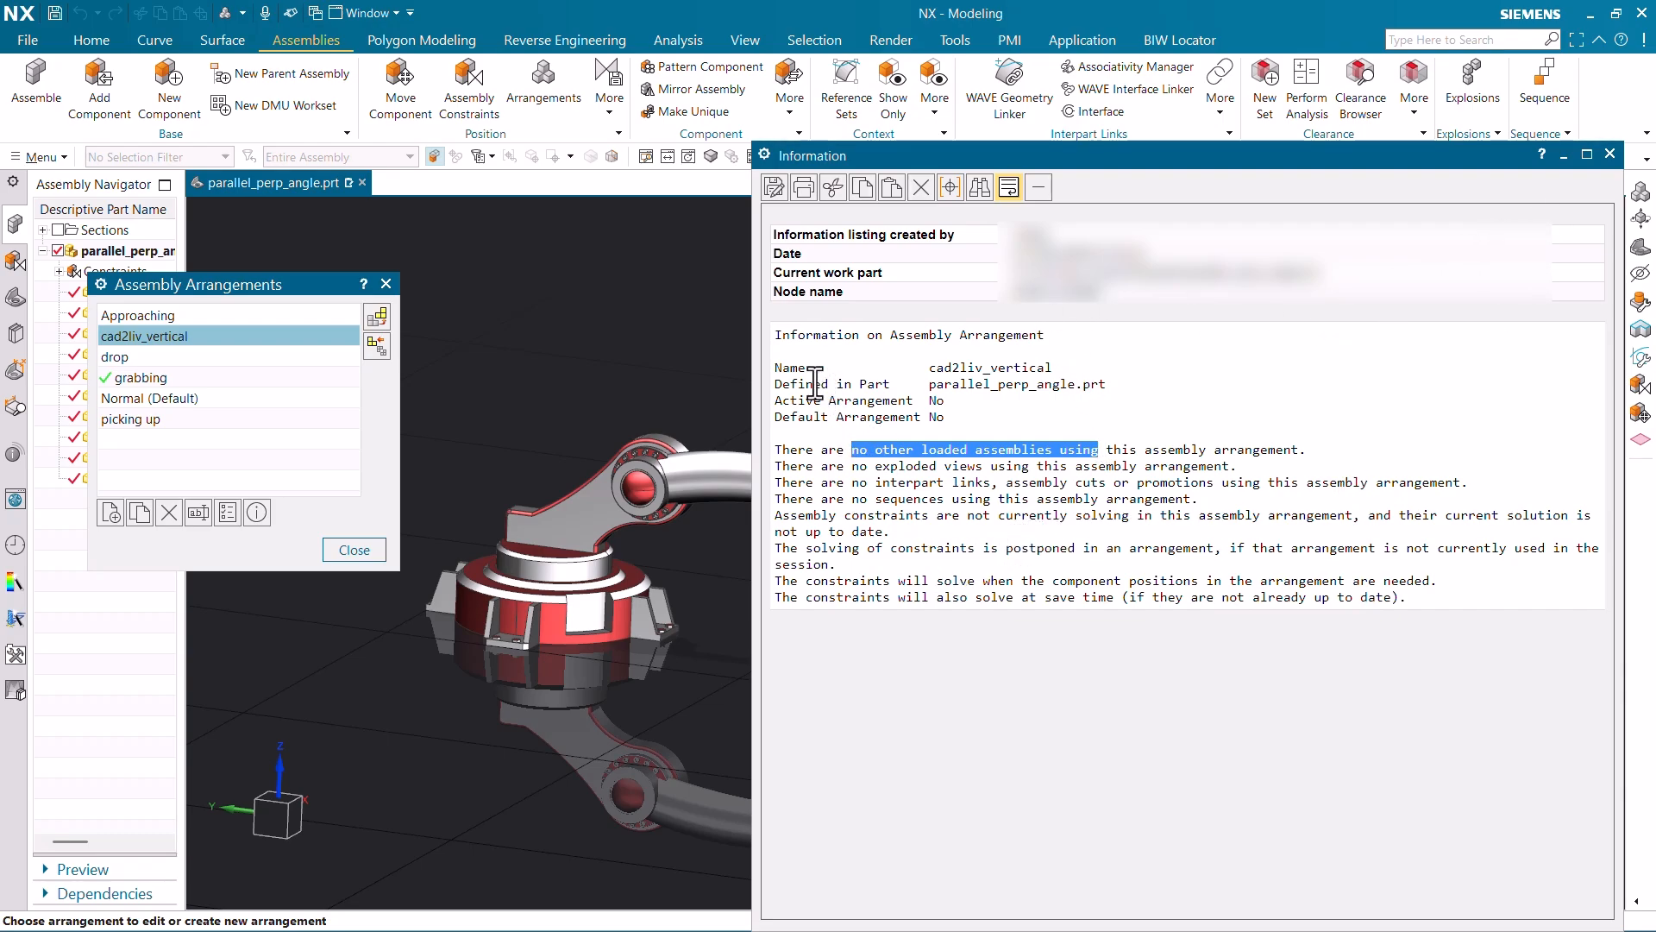
drag(799, 367, 1089, 385)
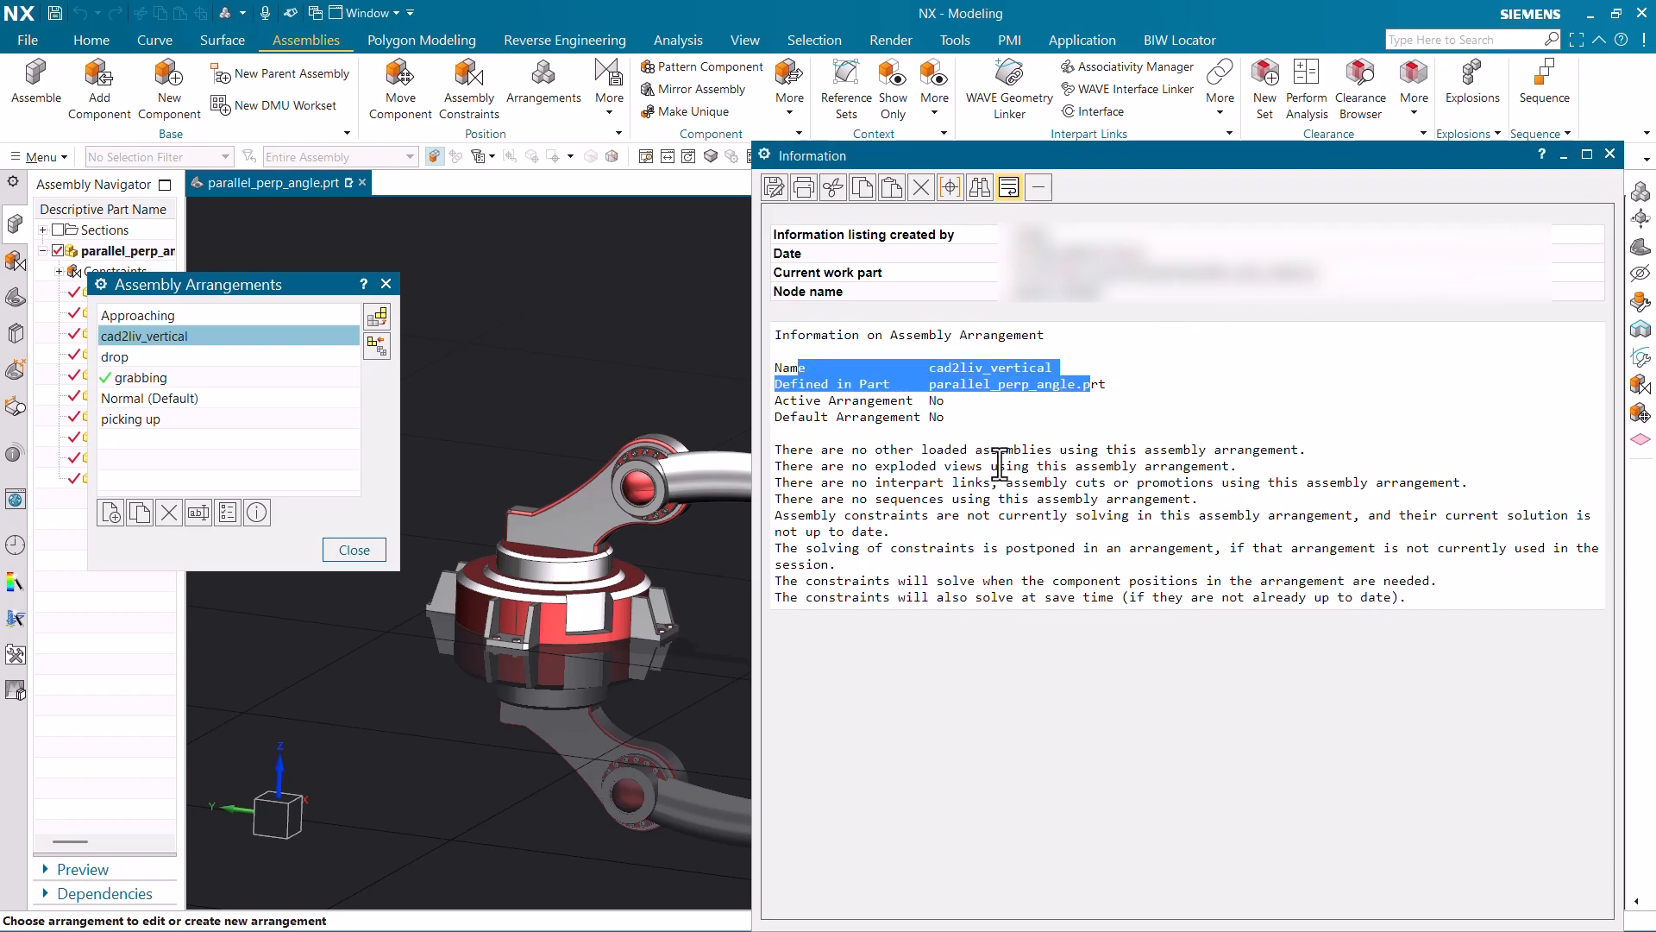
drag(1469, 482, 874, 531)
click(1060, 596)
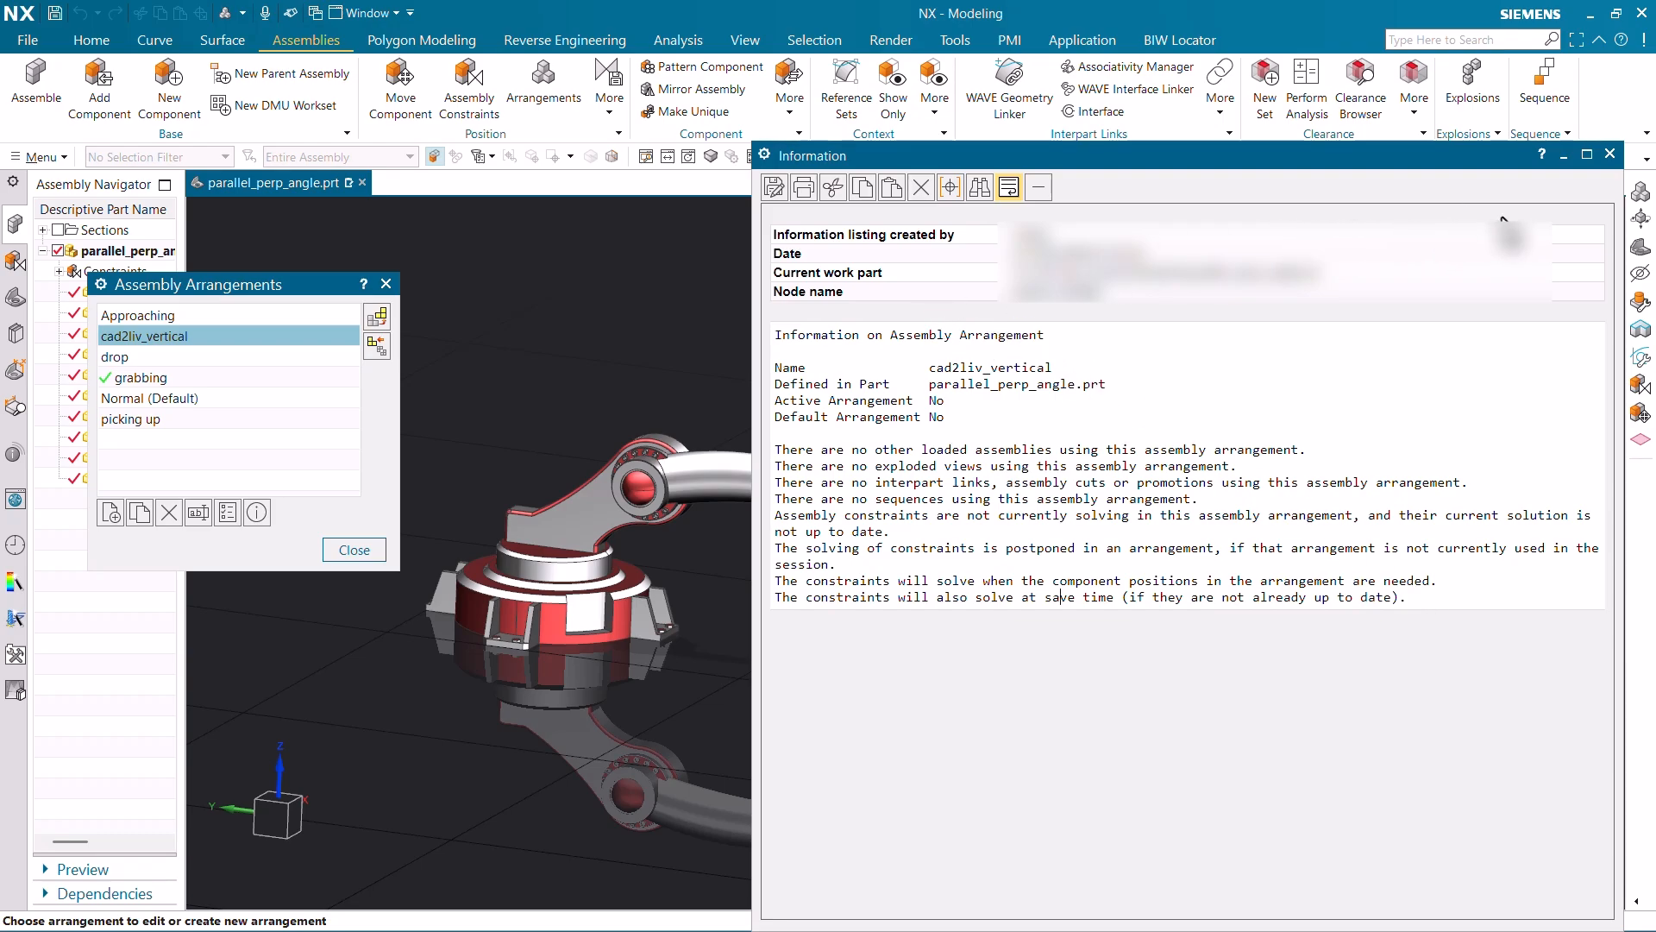
click(1607, 153)
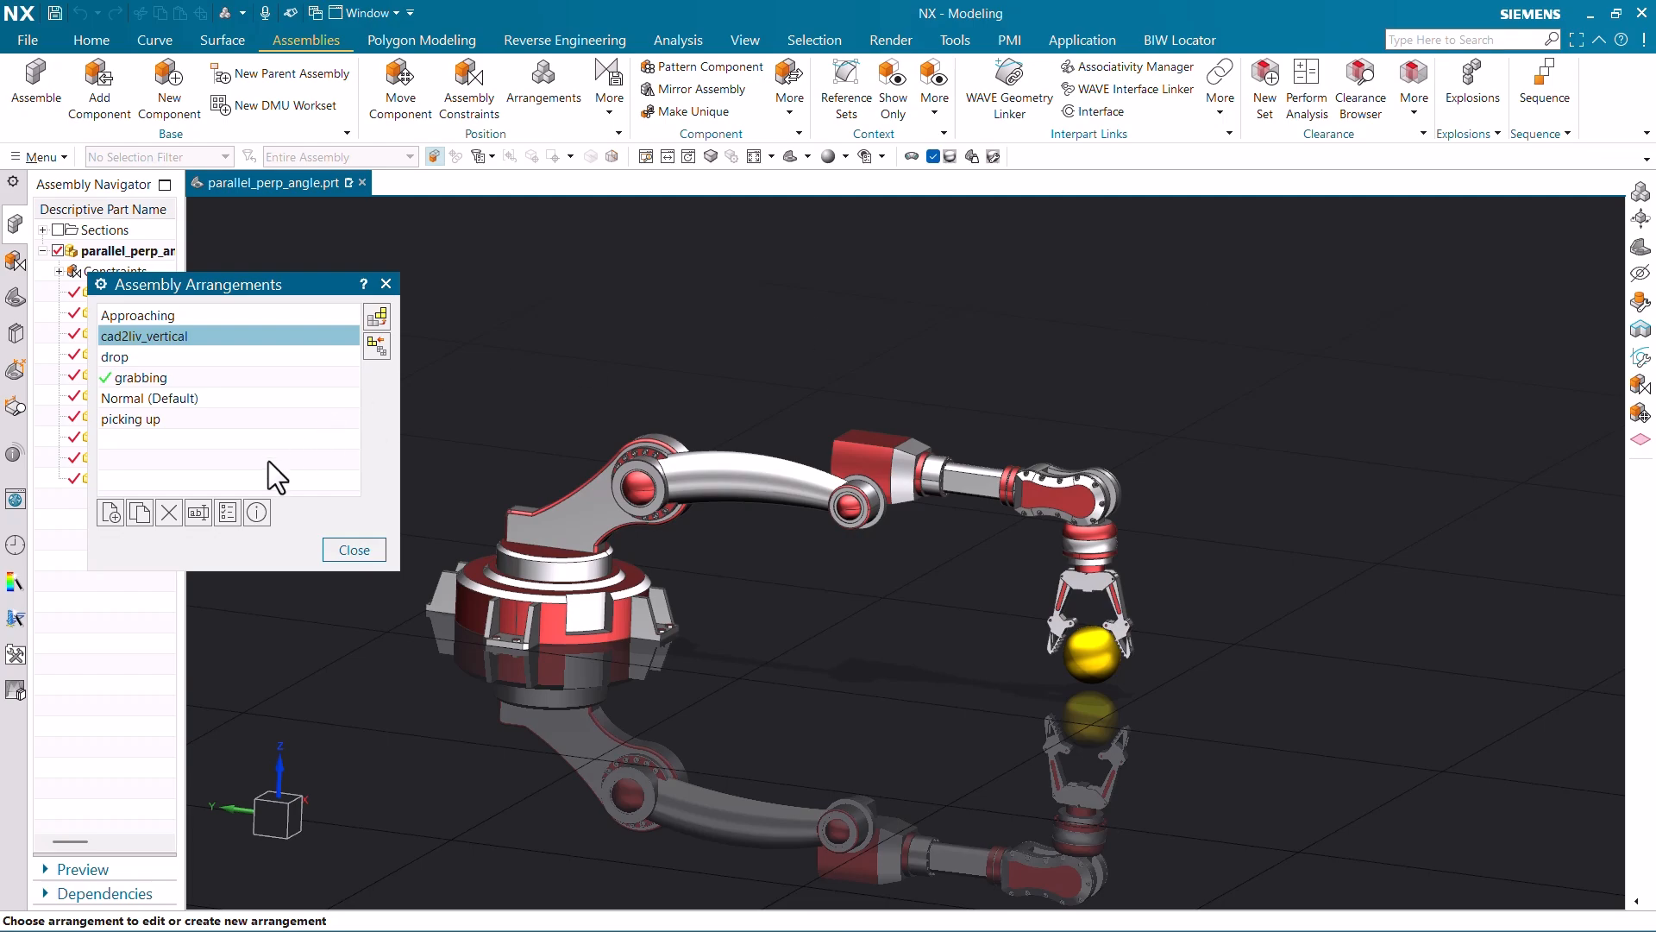
- Activate the cad2liv_vertical arrangement and close the Assembly Arrangements dialog
click(147, 337)
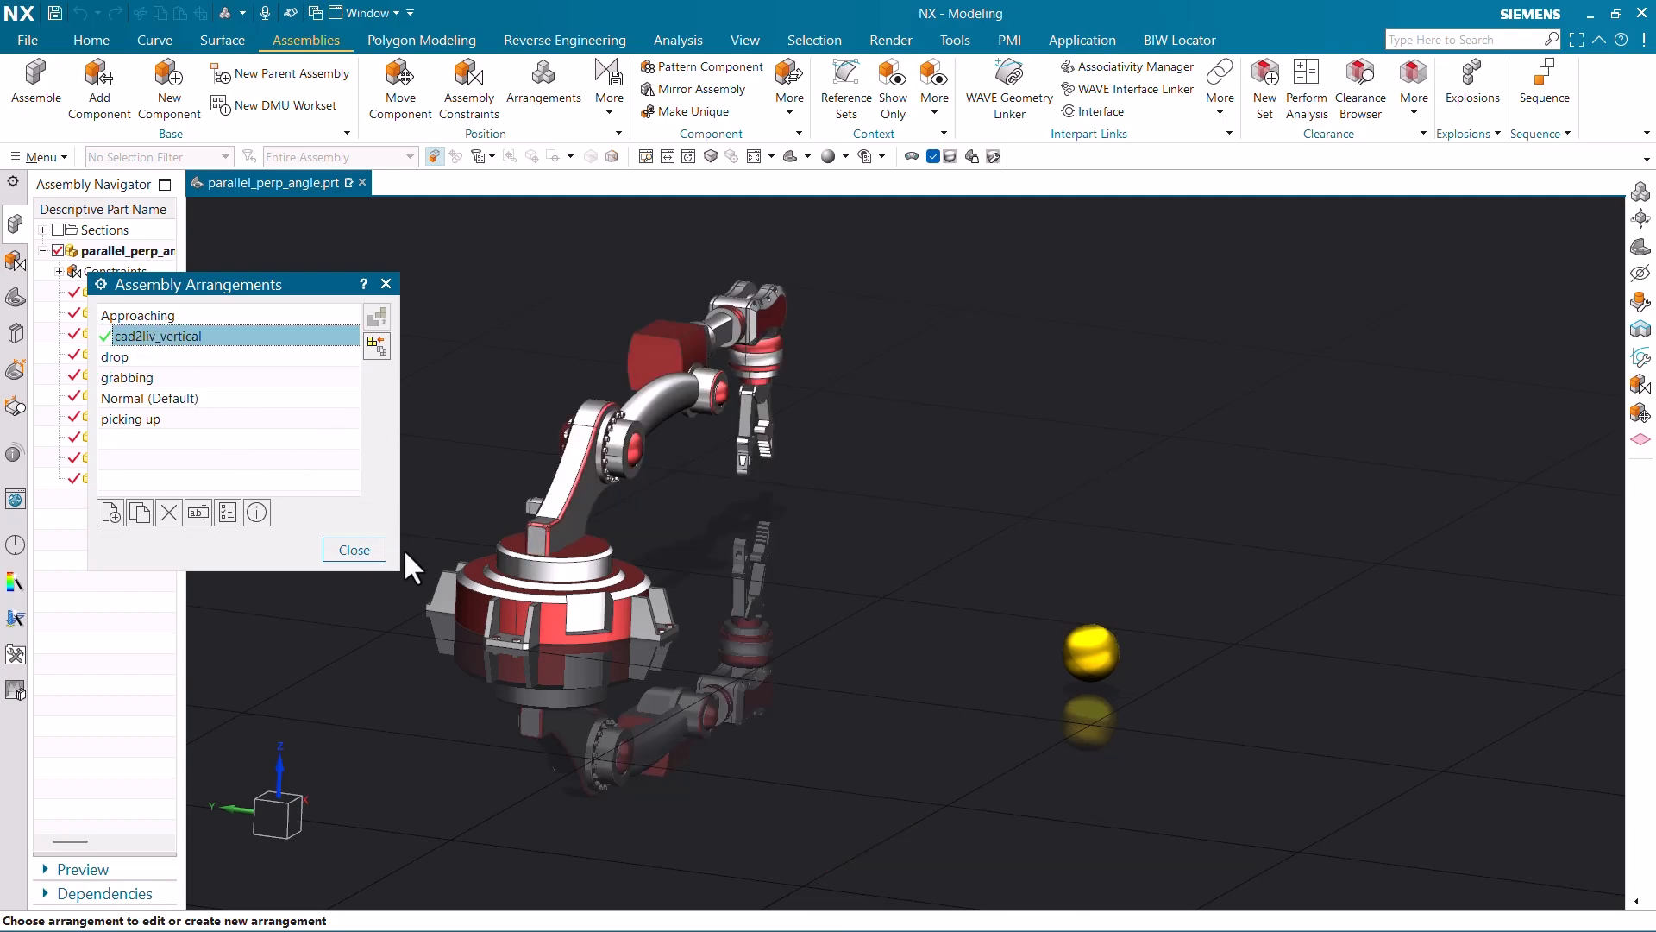
click(353, 550)
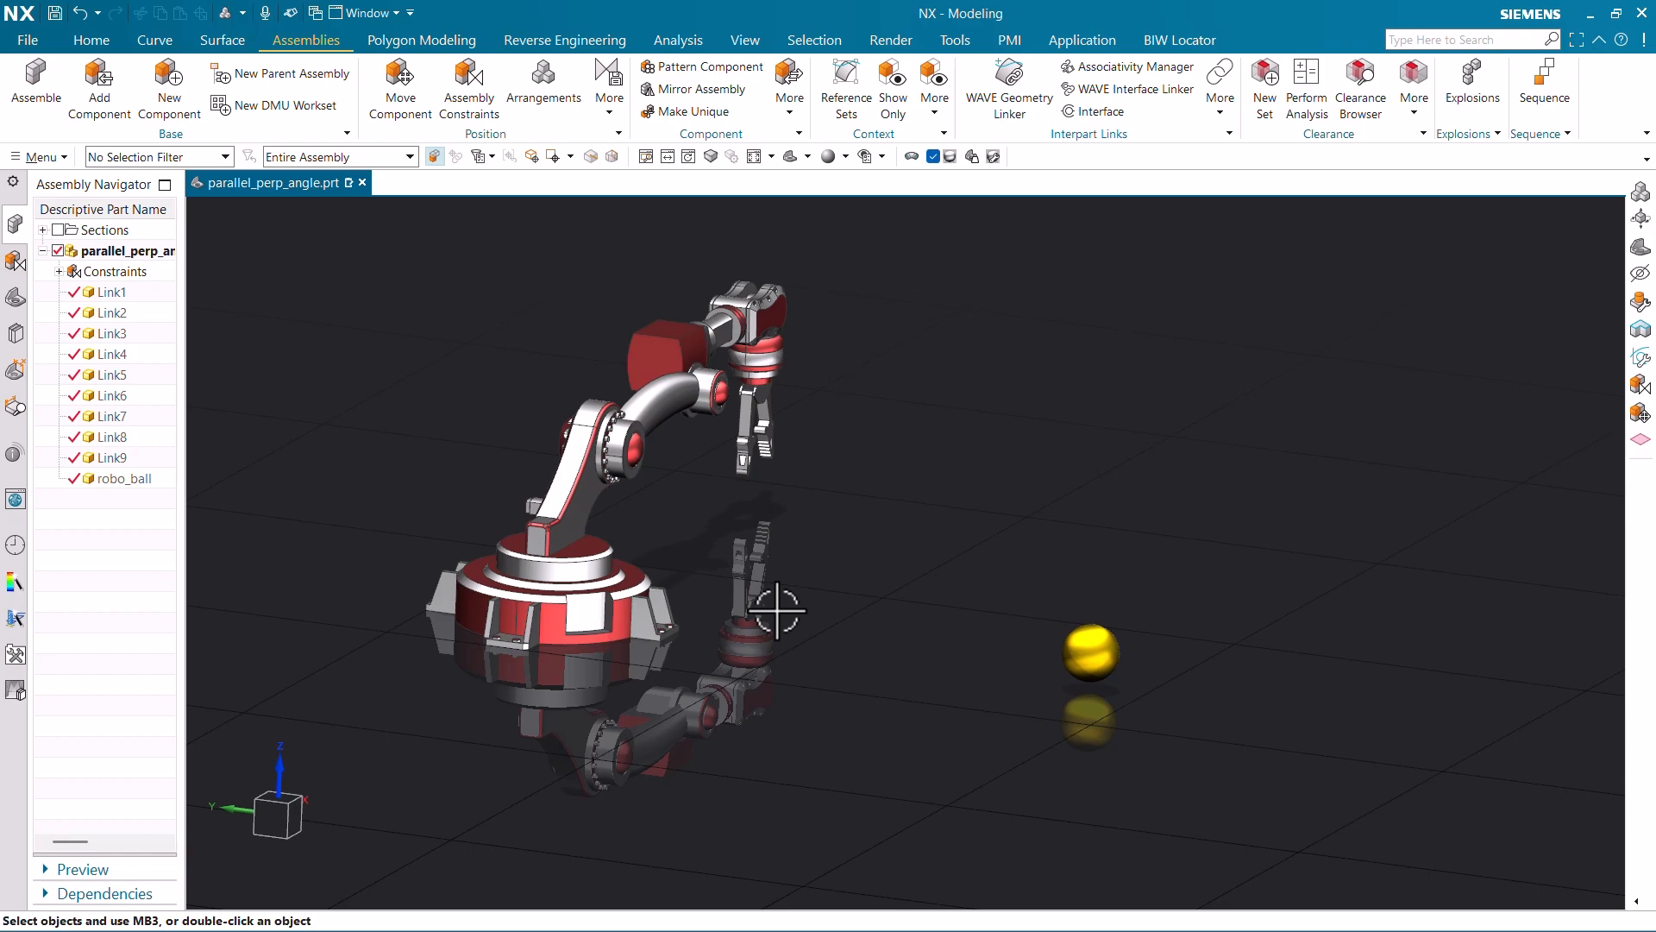
- Show the degrees of freedom of base link Link8, revealing its single rotational freedom
scroll(587, 569, up, 5)
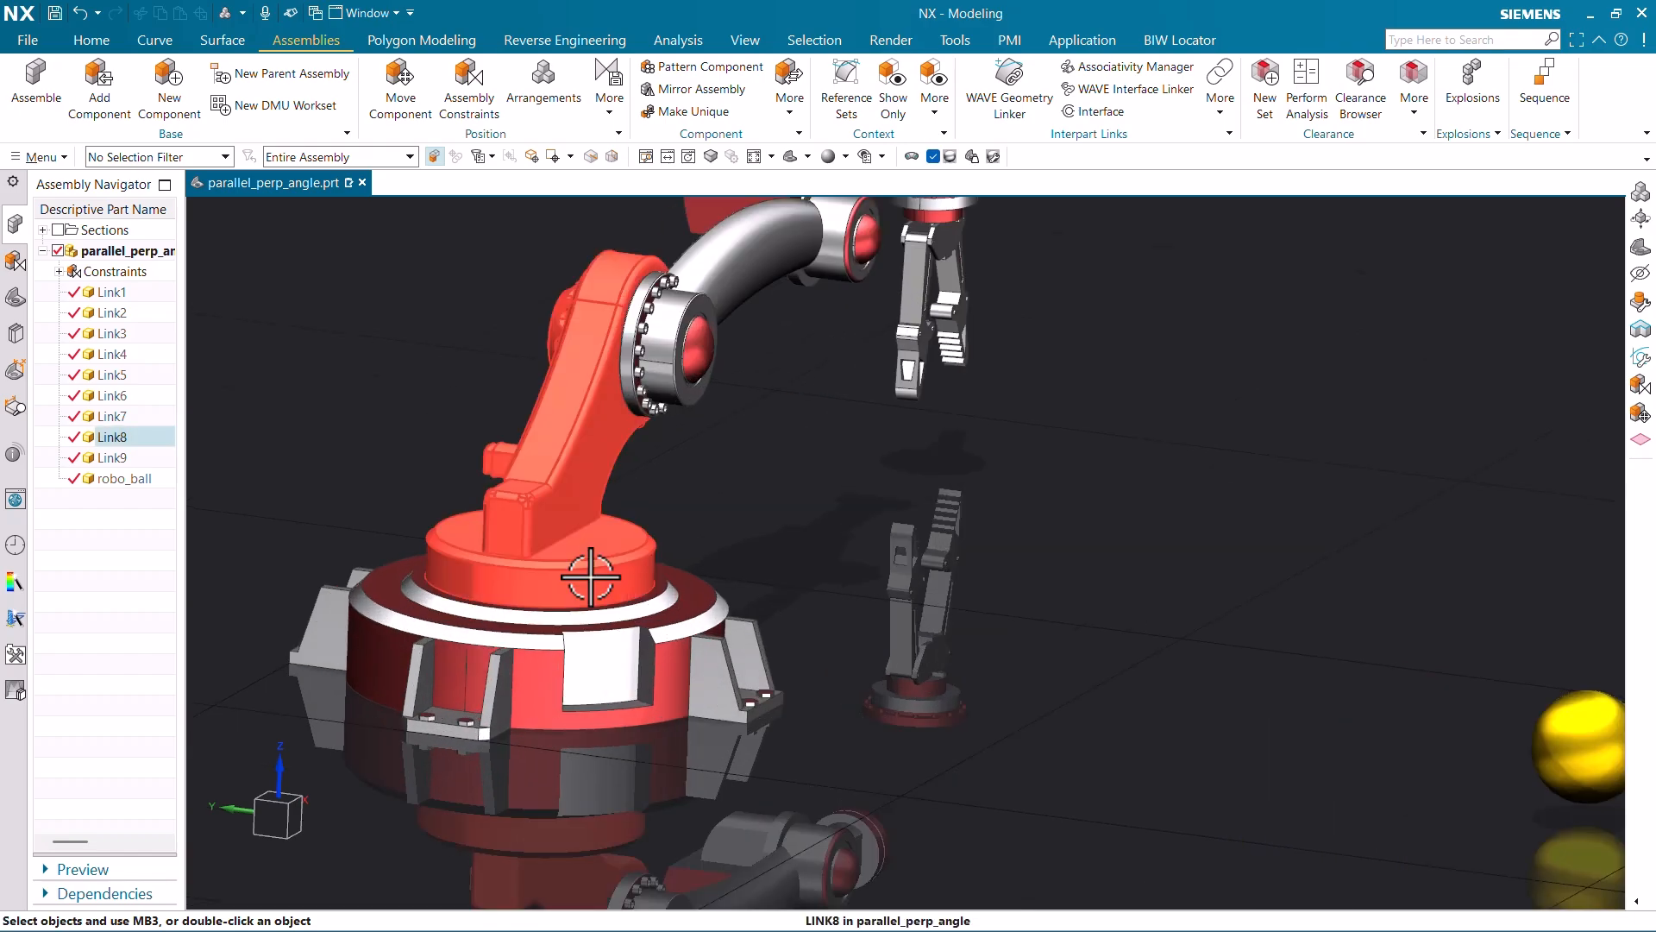
right_click(589, 580)
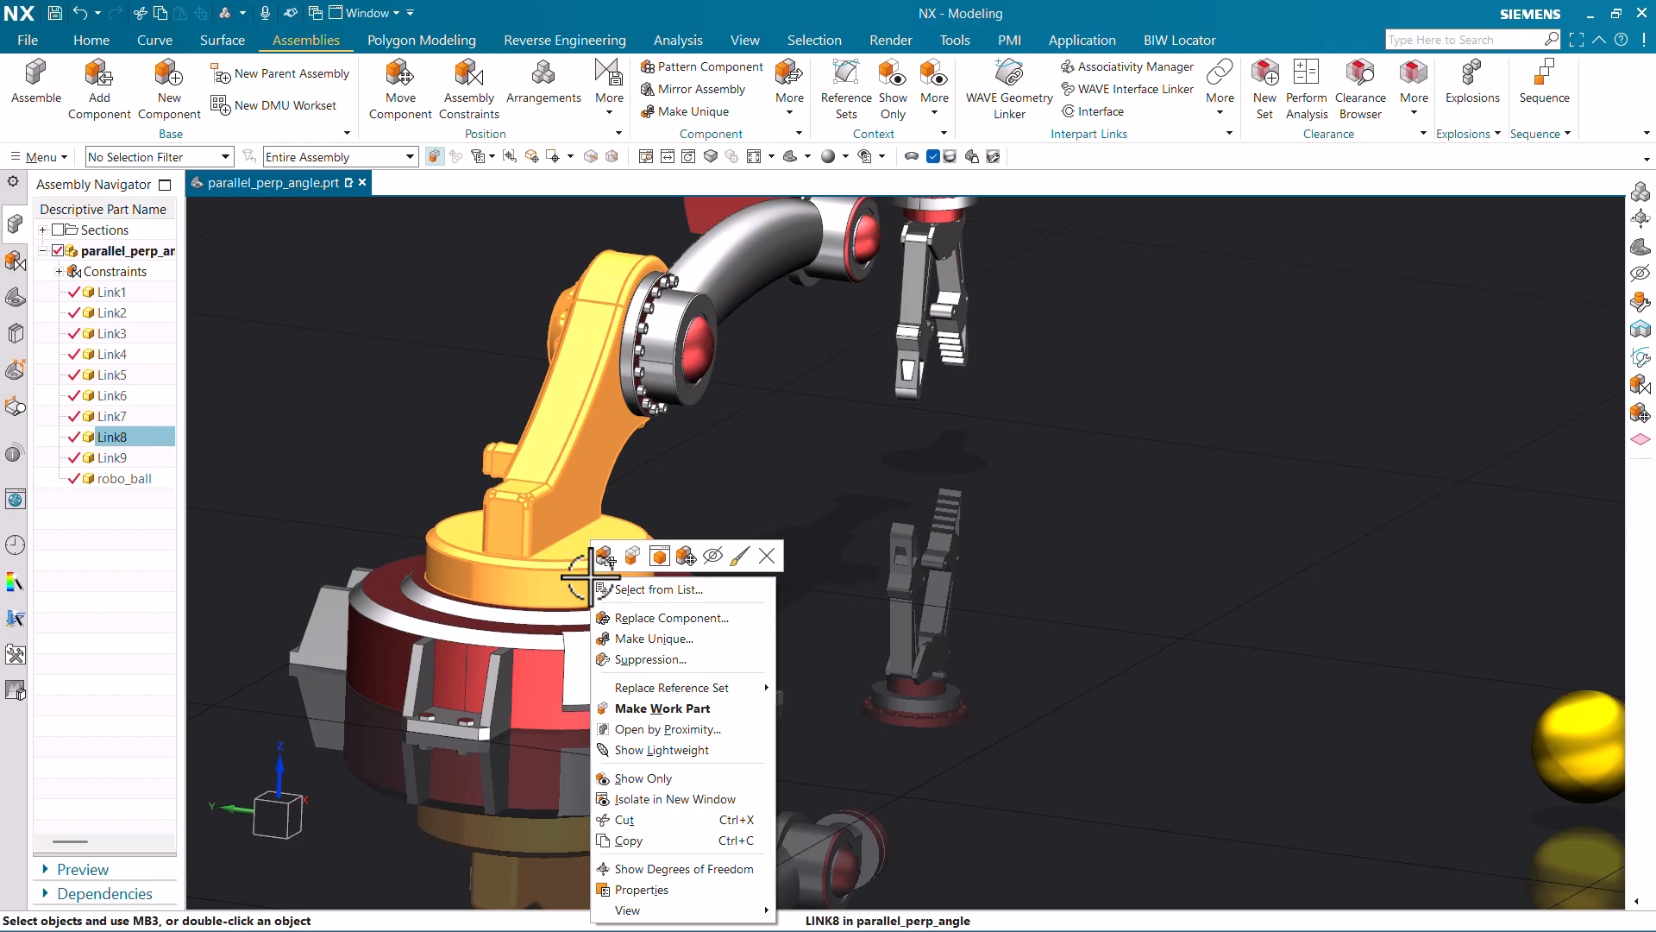
click(697, 866)
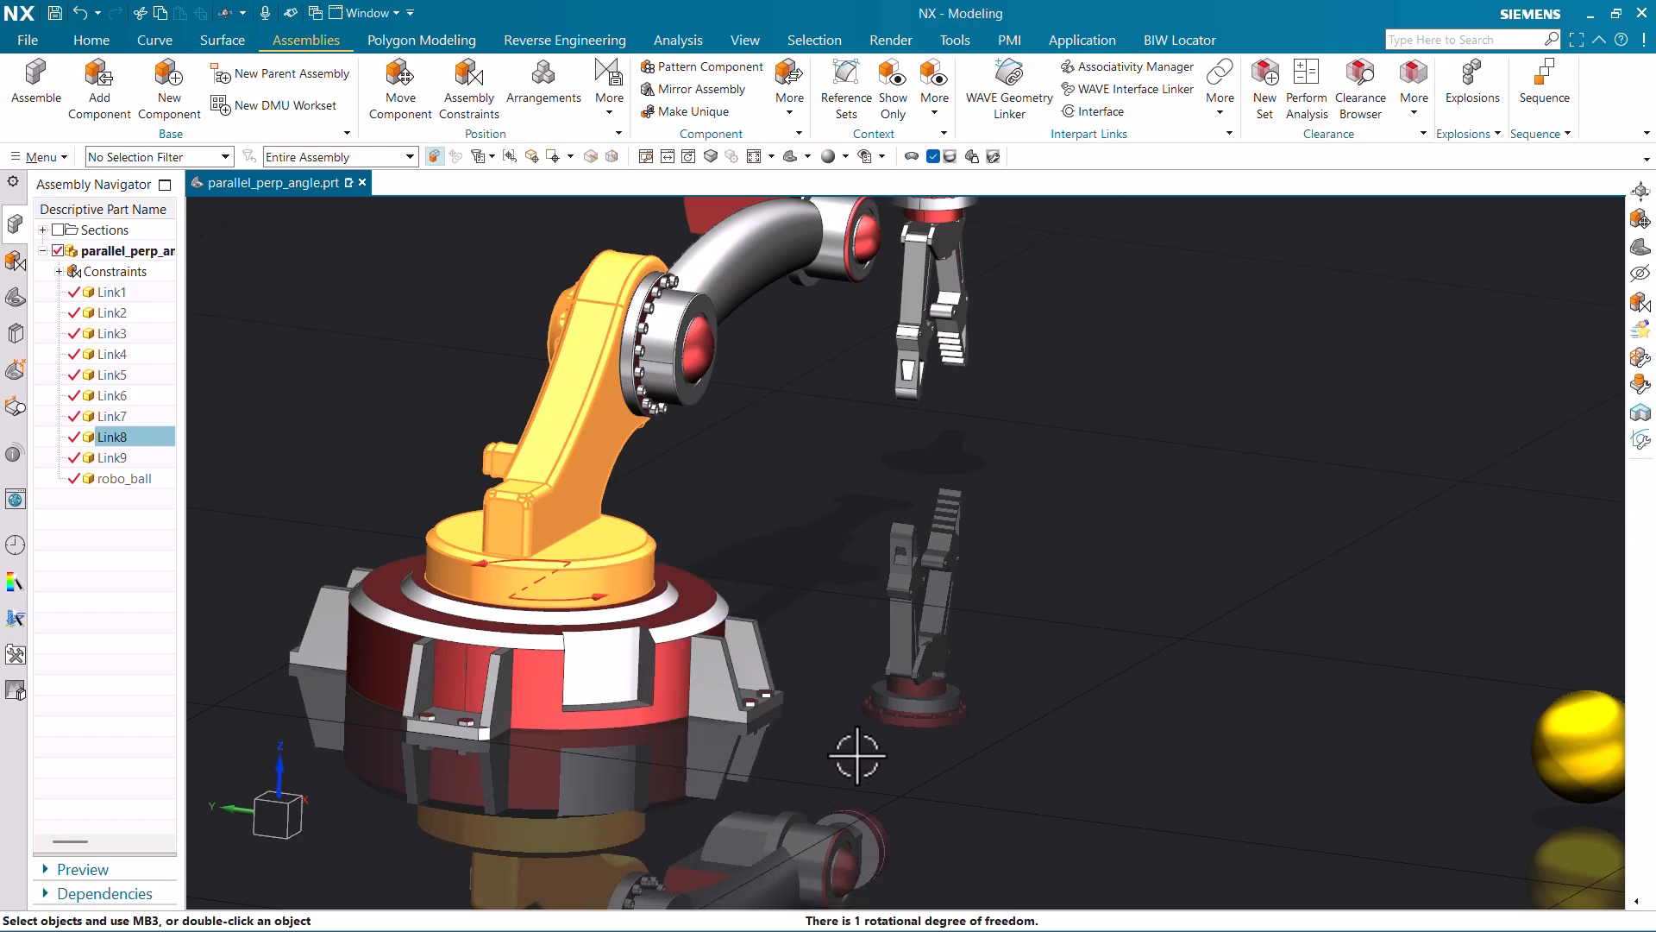
scroll(950, 690, down, 3)
scroll(735, 629, up, 5)
middle_drag(765, 676, 708, 671)
scroll(708, 671, down, 5)
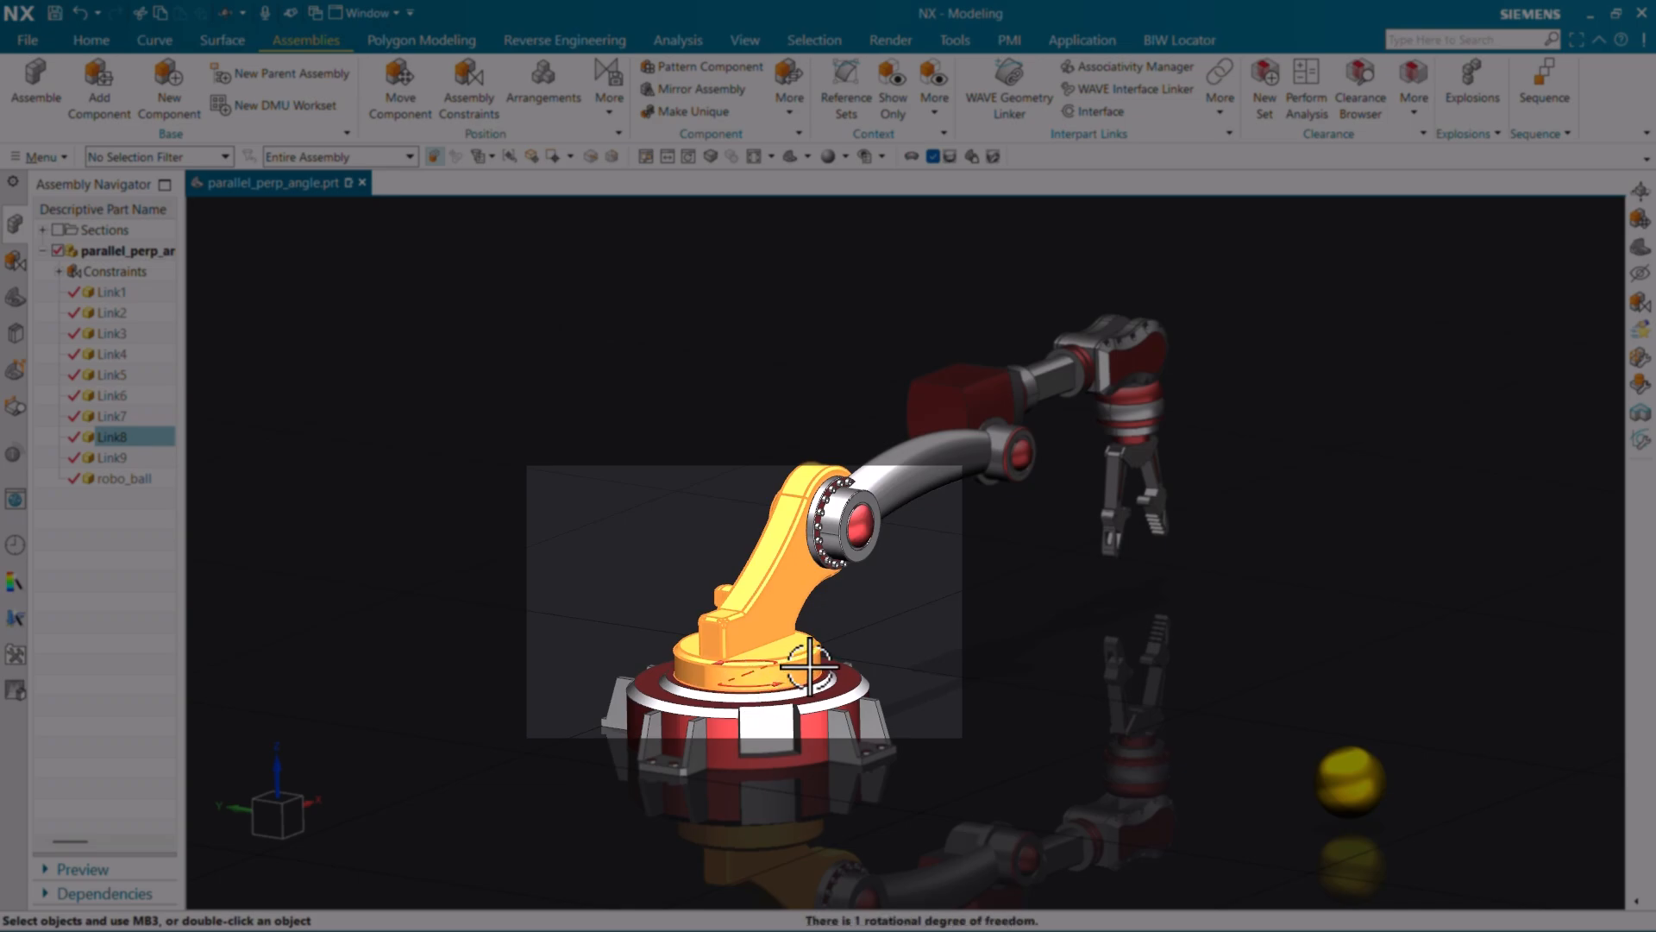